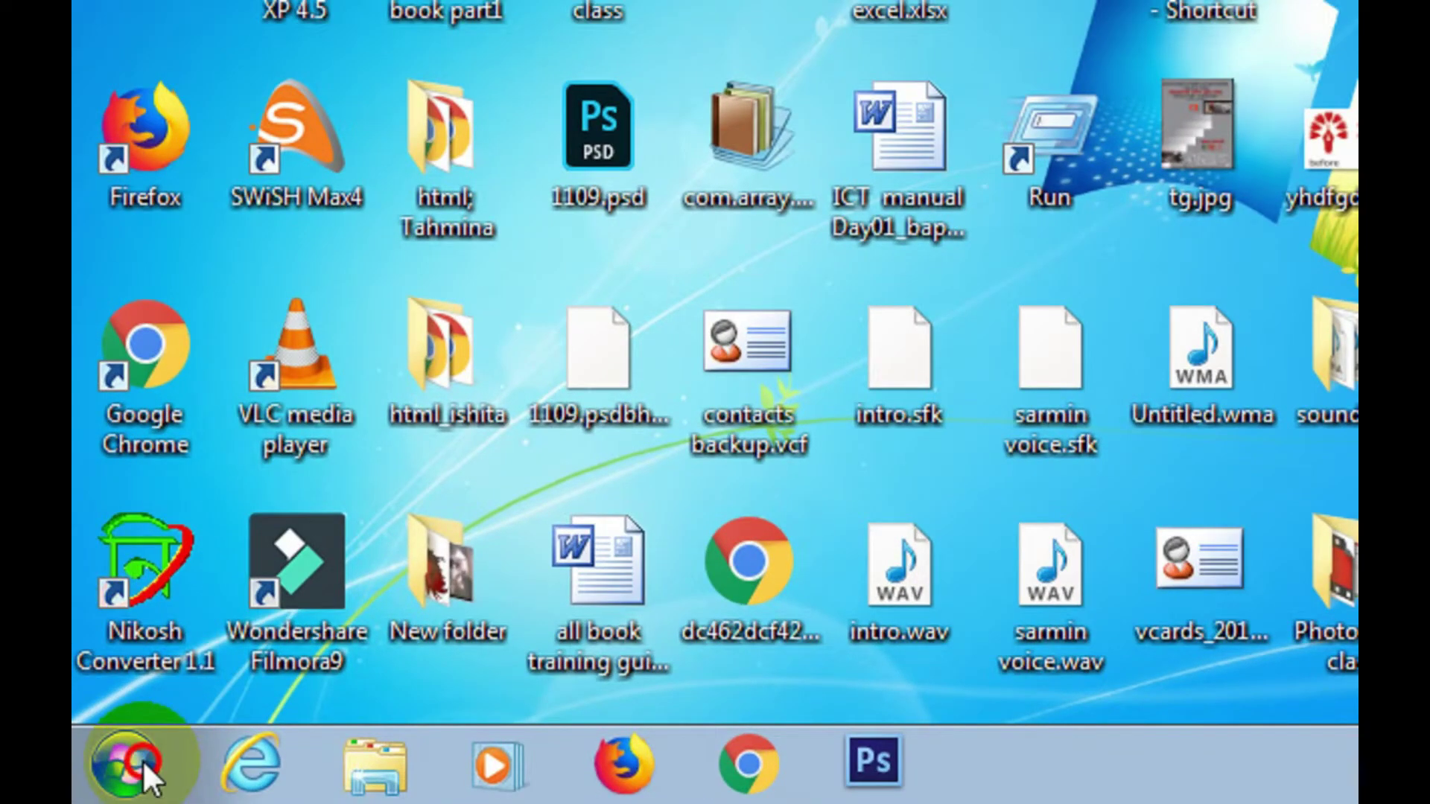
# - Launch Microsoft PowerPoint 2010 from the Start menu's Microsoft Office folder
pyautogui.click(142, 759)
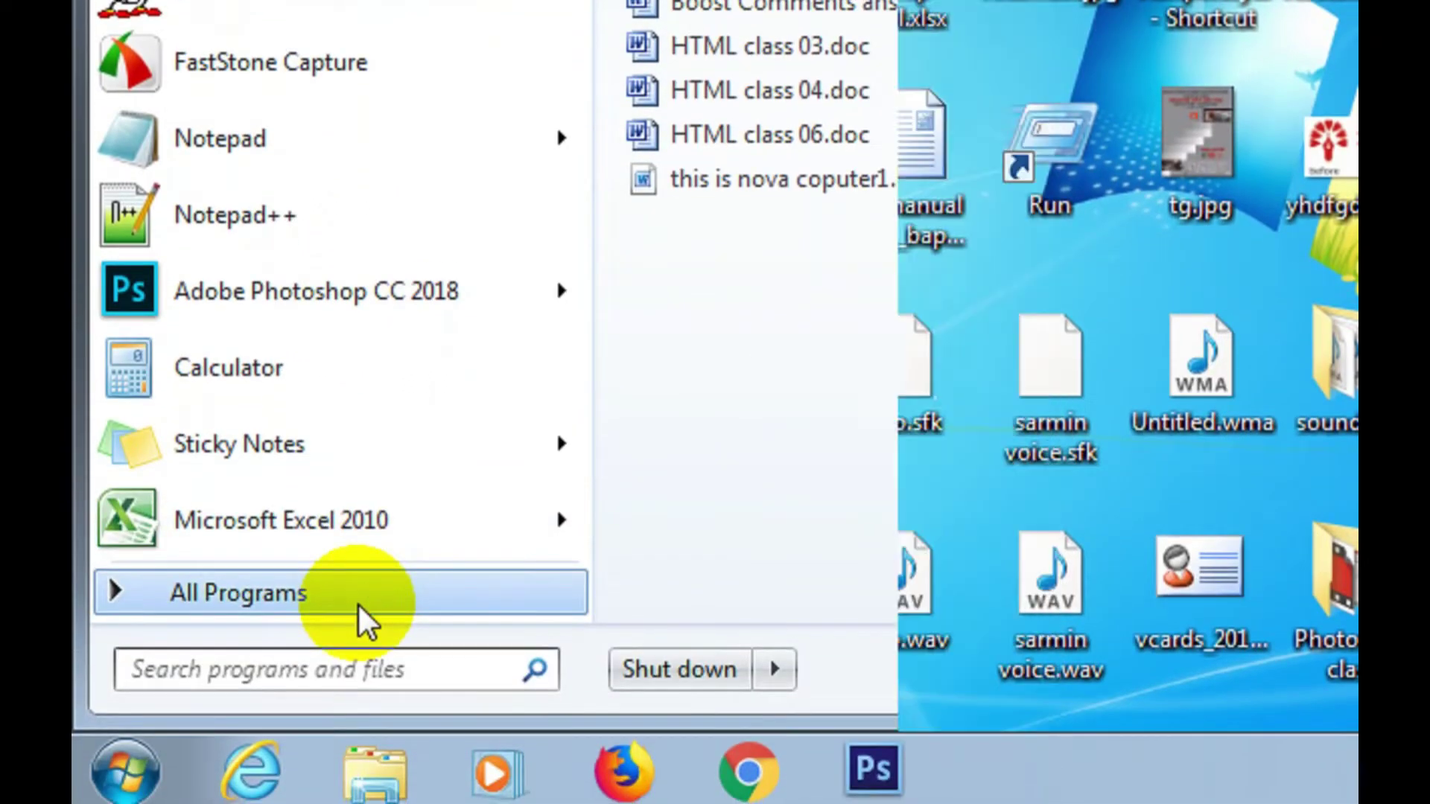
pyautogui.click(359, 605)
pyautogui.scroll(-3, 374, 477)
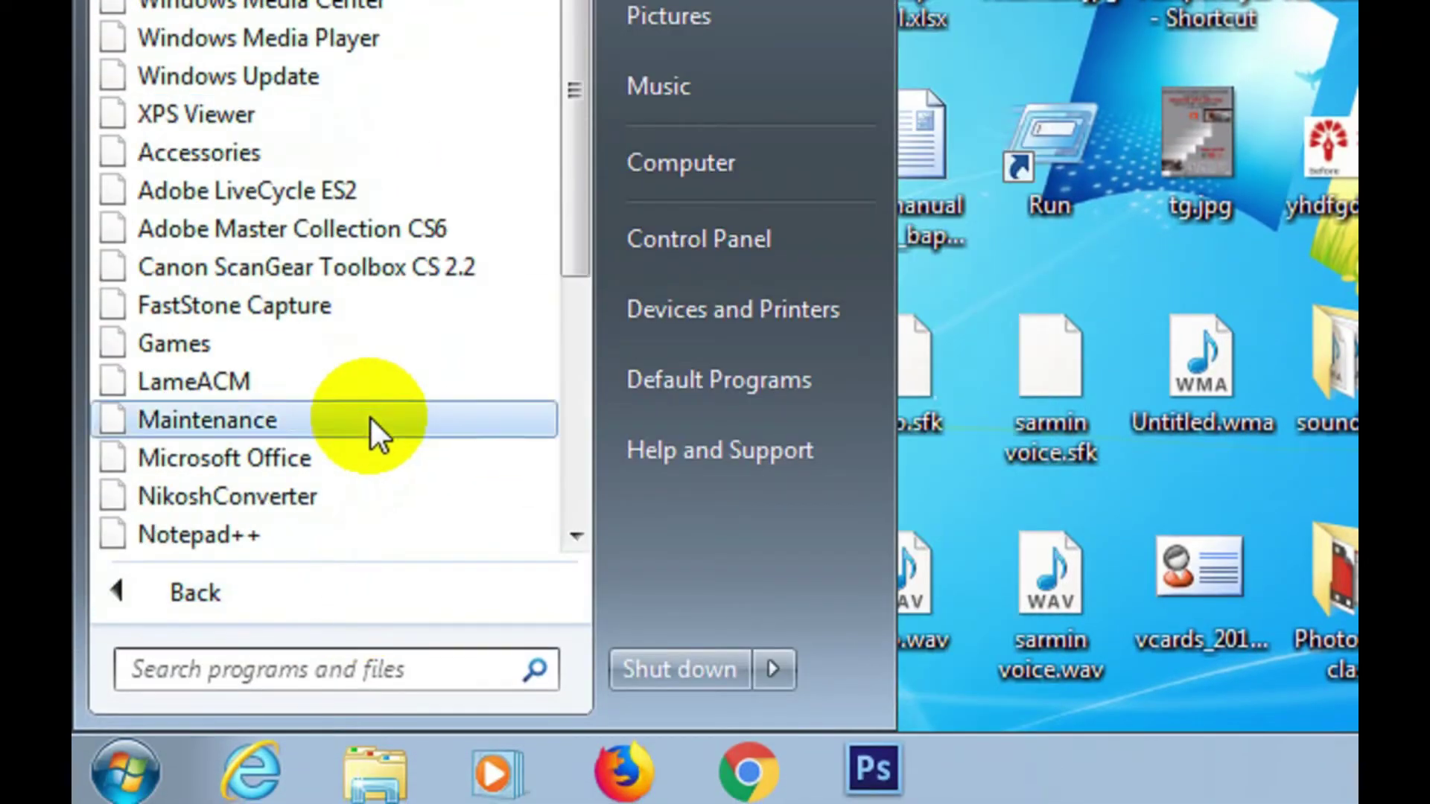
pyautogui.click(372, 457)
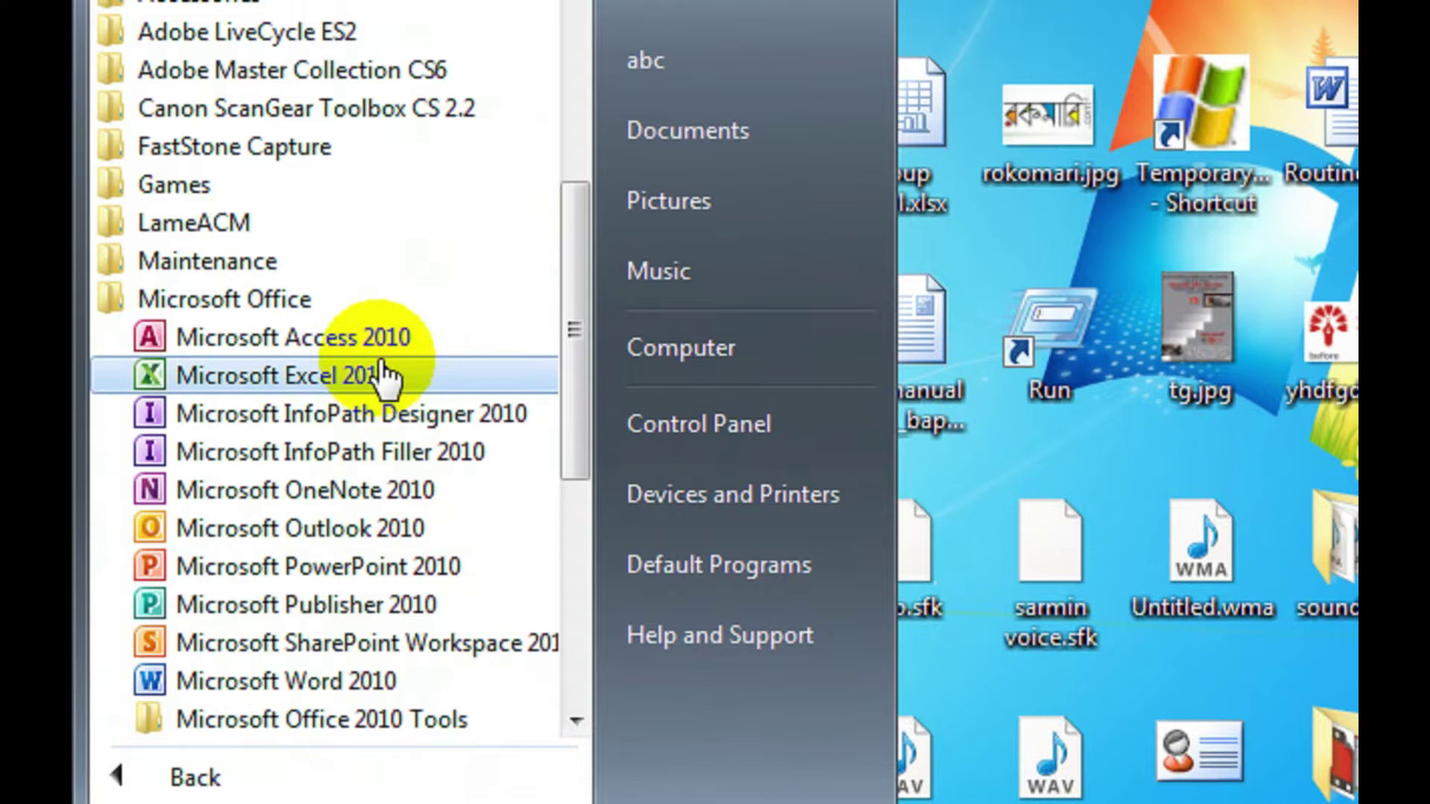
pyautogui.click(382, 576)
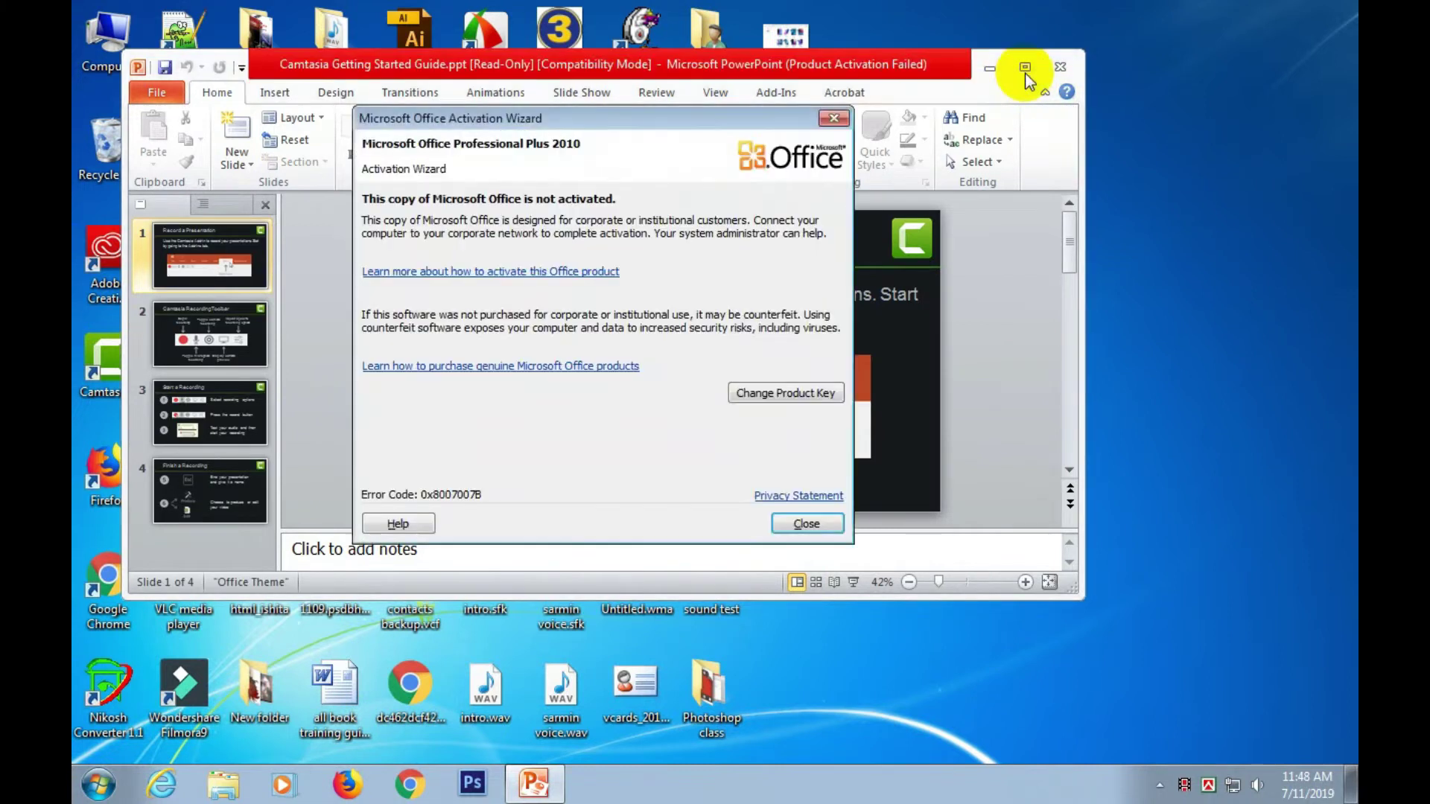
# - Close the Office Activation Wizard, maximize the PowerPoint window and select slide 1
pyautogui.click(834, 118)
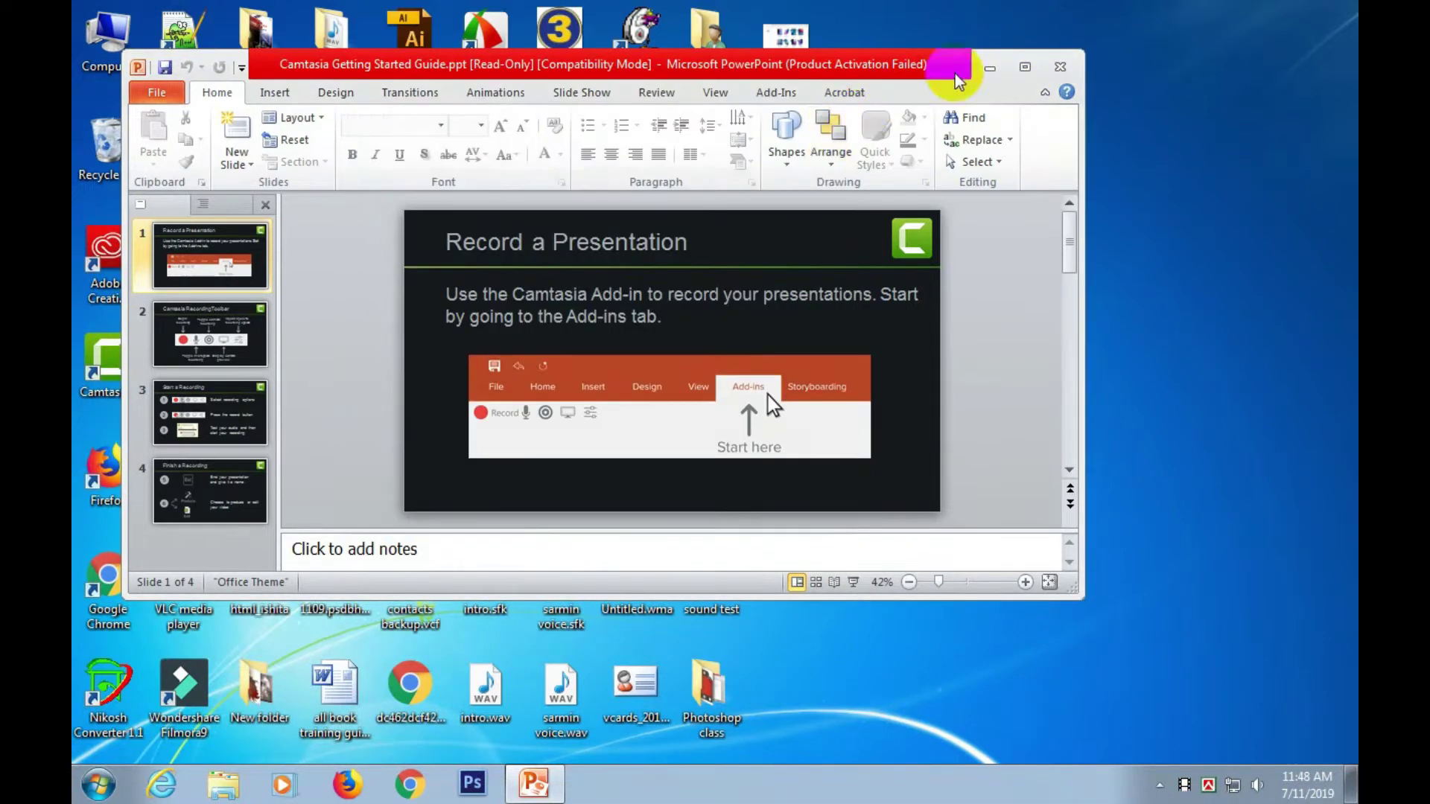
pyautogui.click(1024, 67)
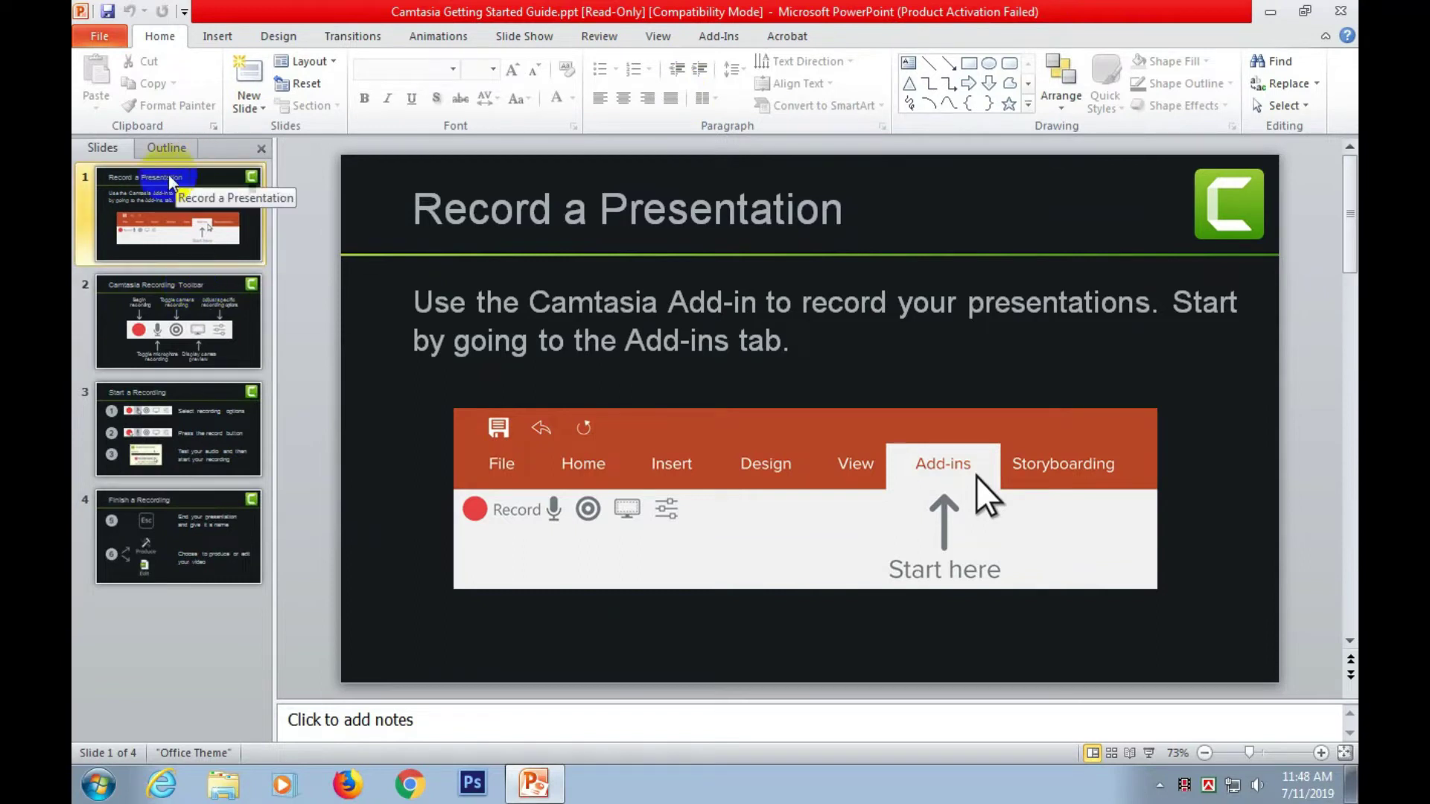
pyautogui.click(191, 269)
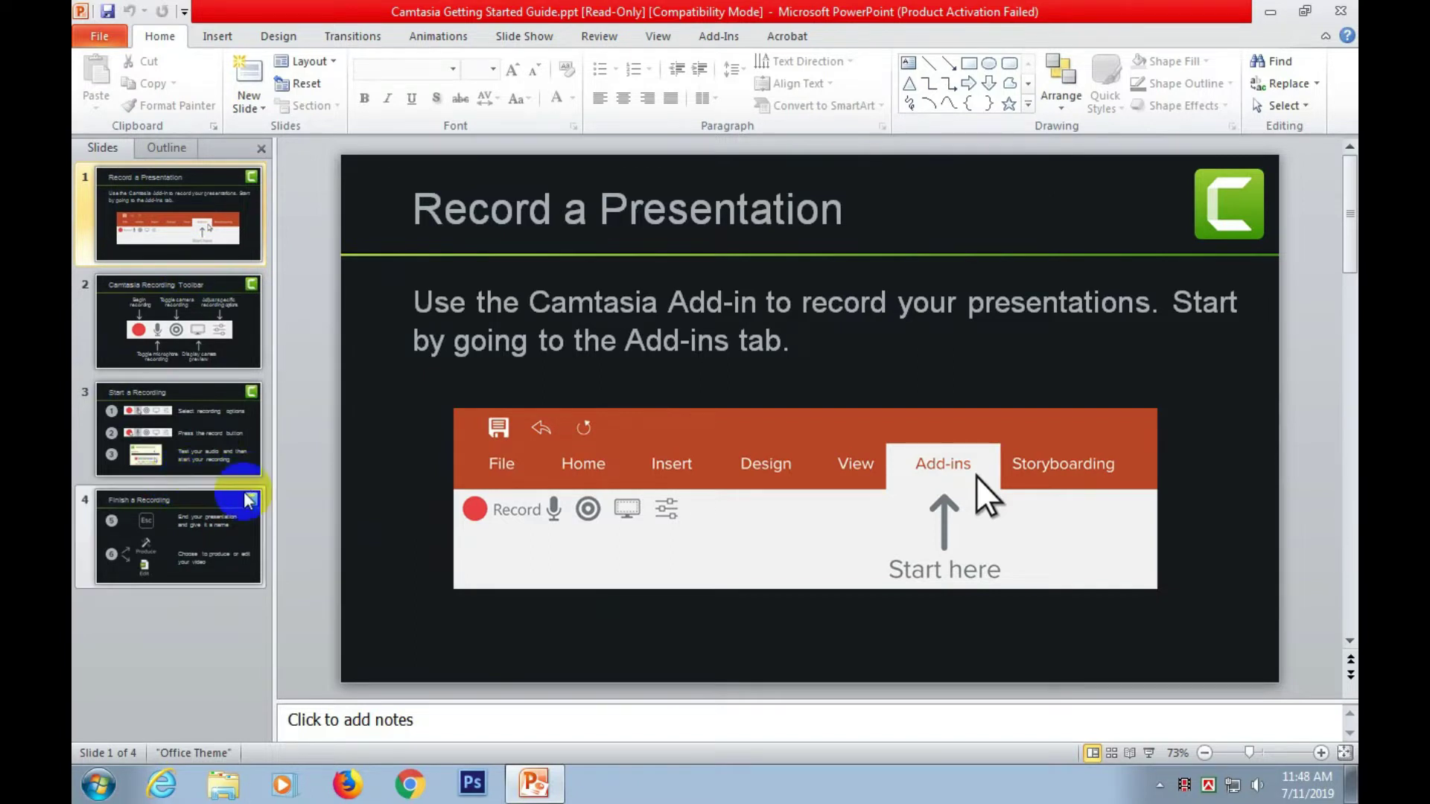
# - Create a new blank presentation and dismiss the Camtasia add-in welcome message
pyautogui.click(110, 37)
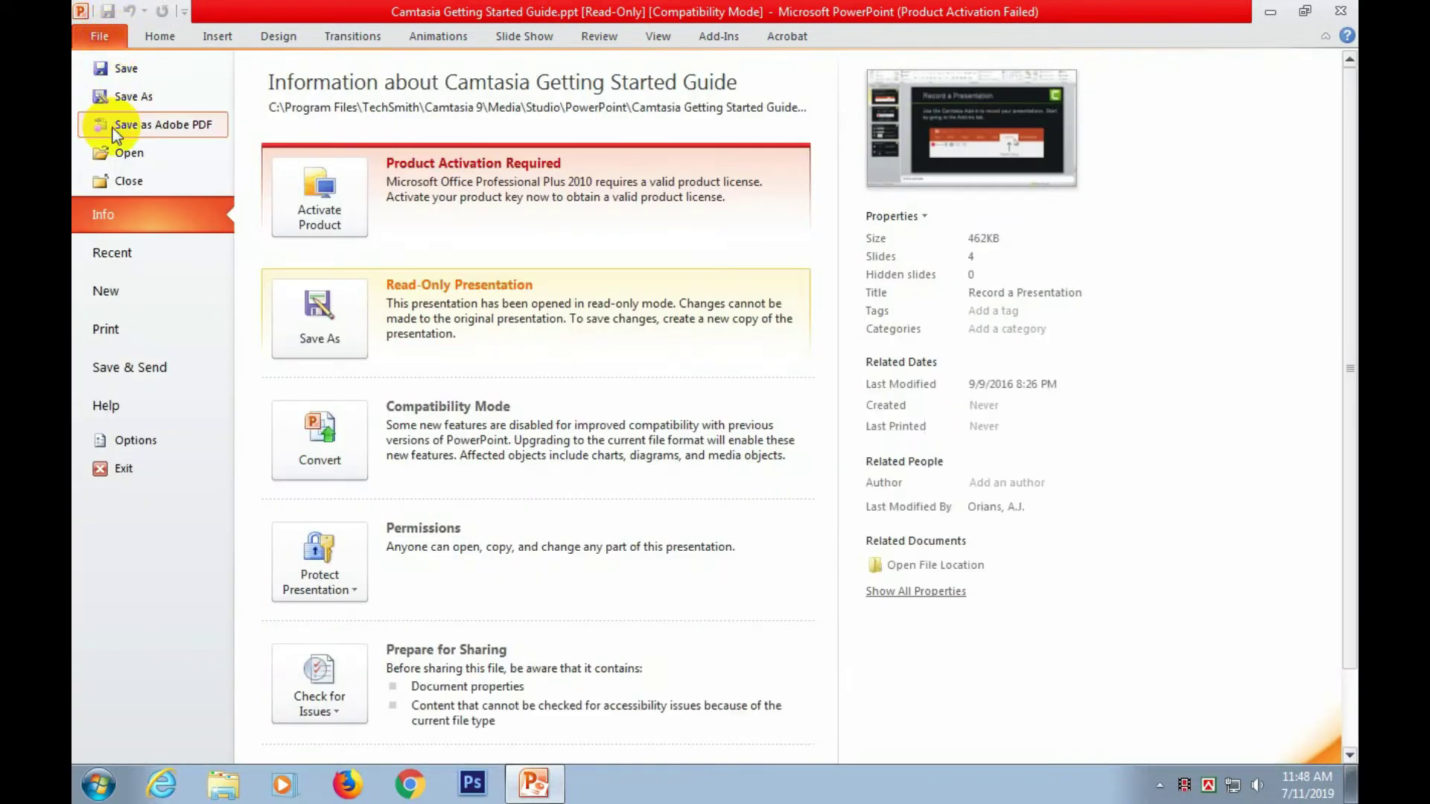
pyautogui.click(135, 298)
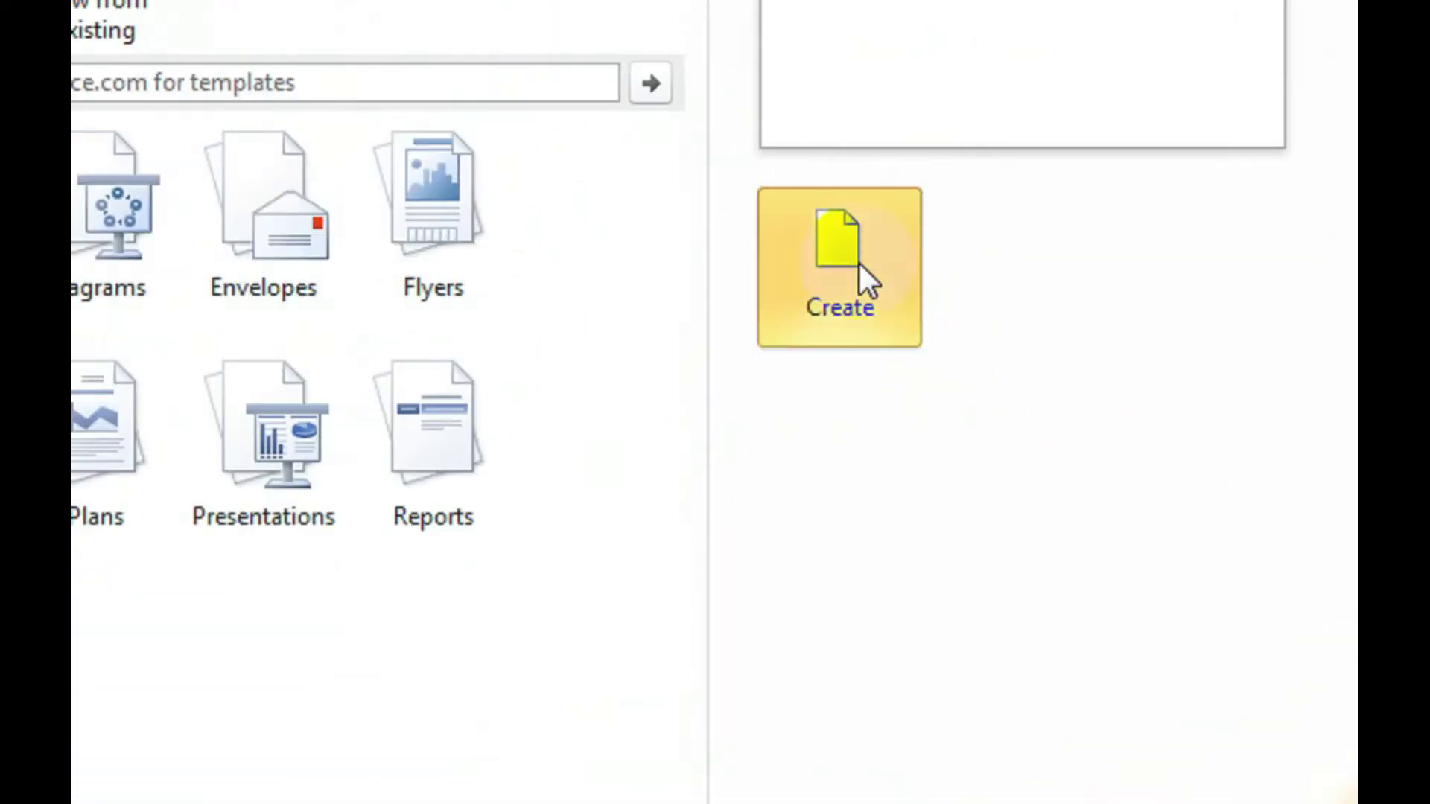
pyautogui.click(860, 264)
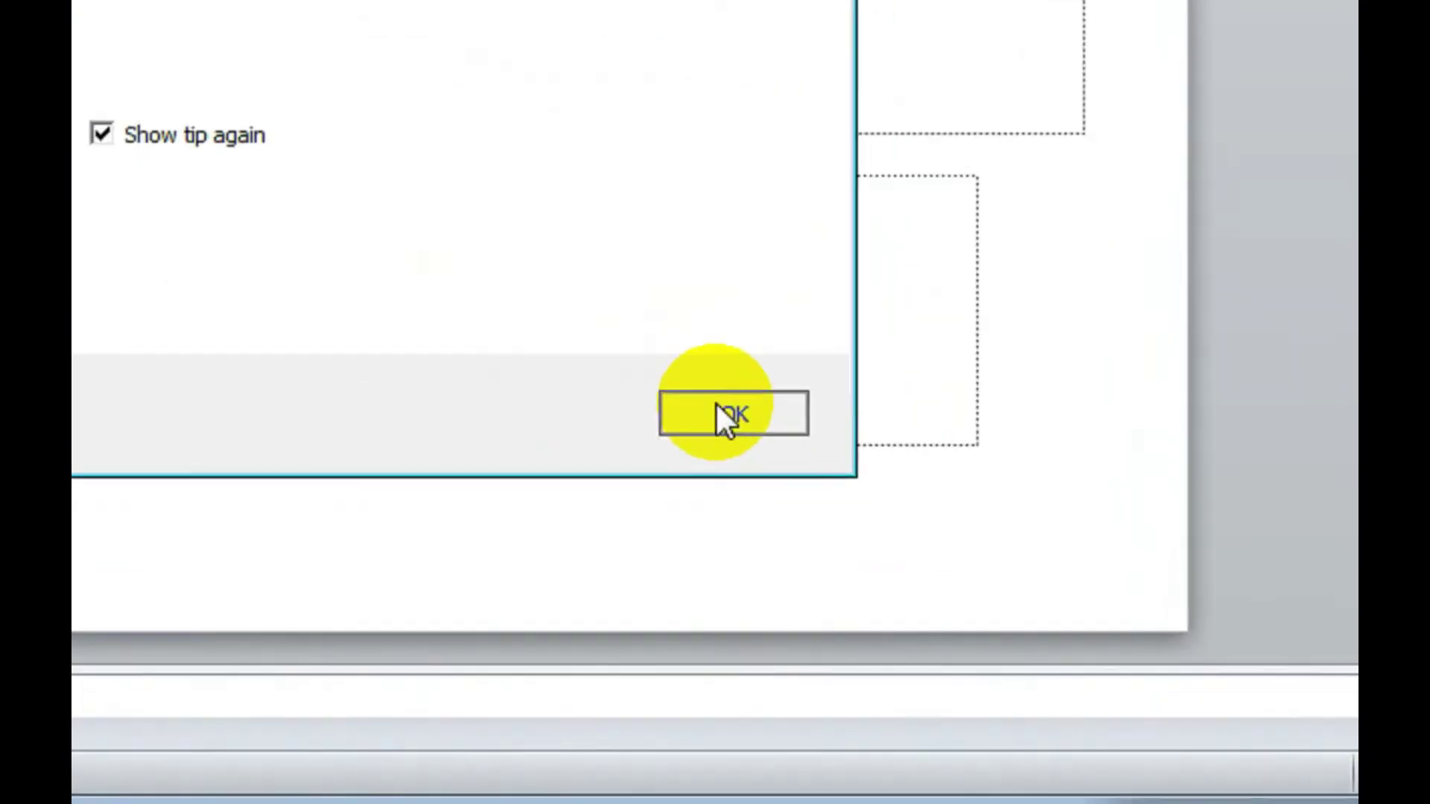
pyautogui.click(940, 574)
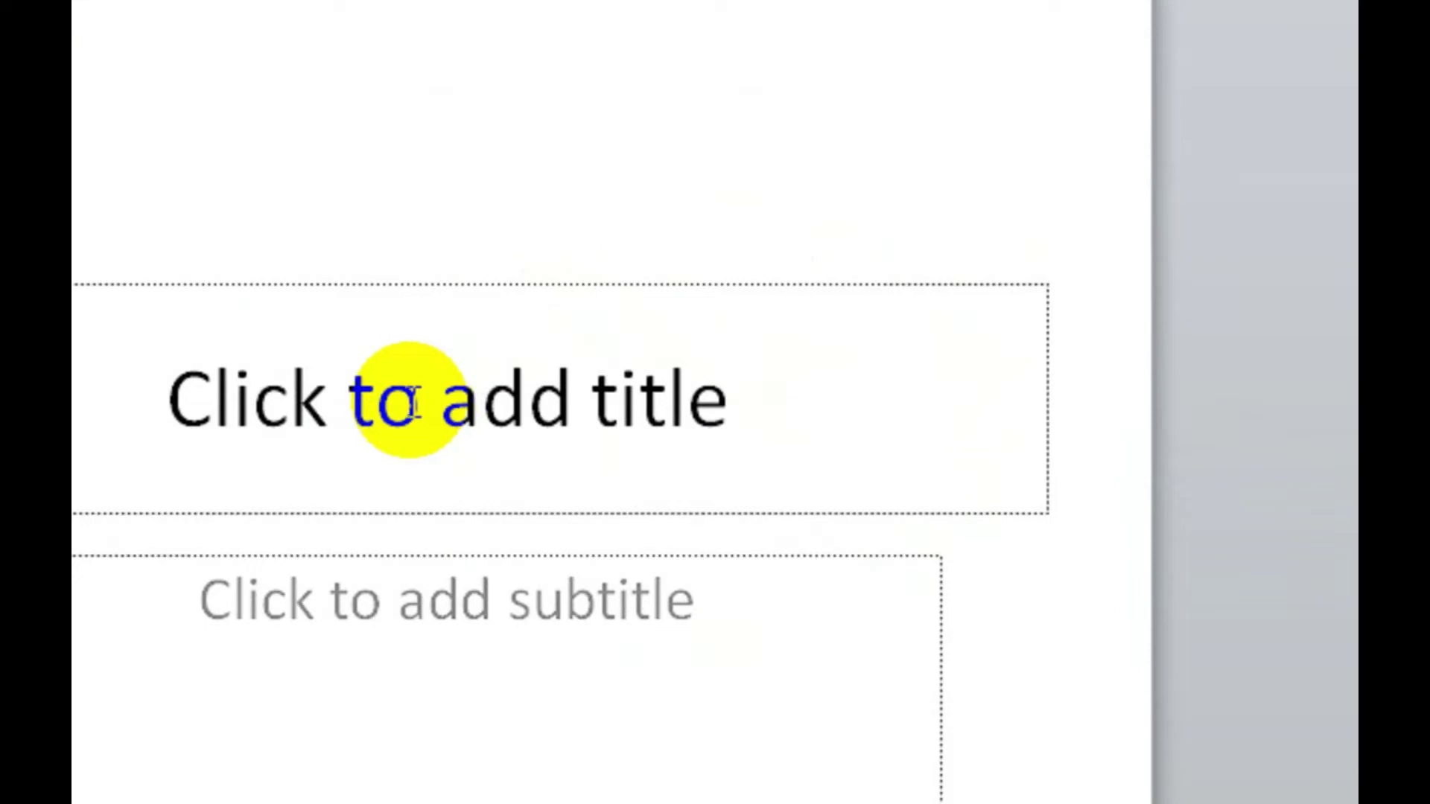
# - Type 'Nova' as the slide 1 title and enter sample text lines in the subtitle
pyautogui.click(399, 425)
pyautogui.write('Nova')
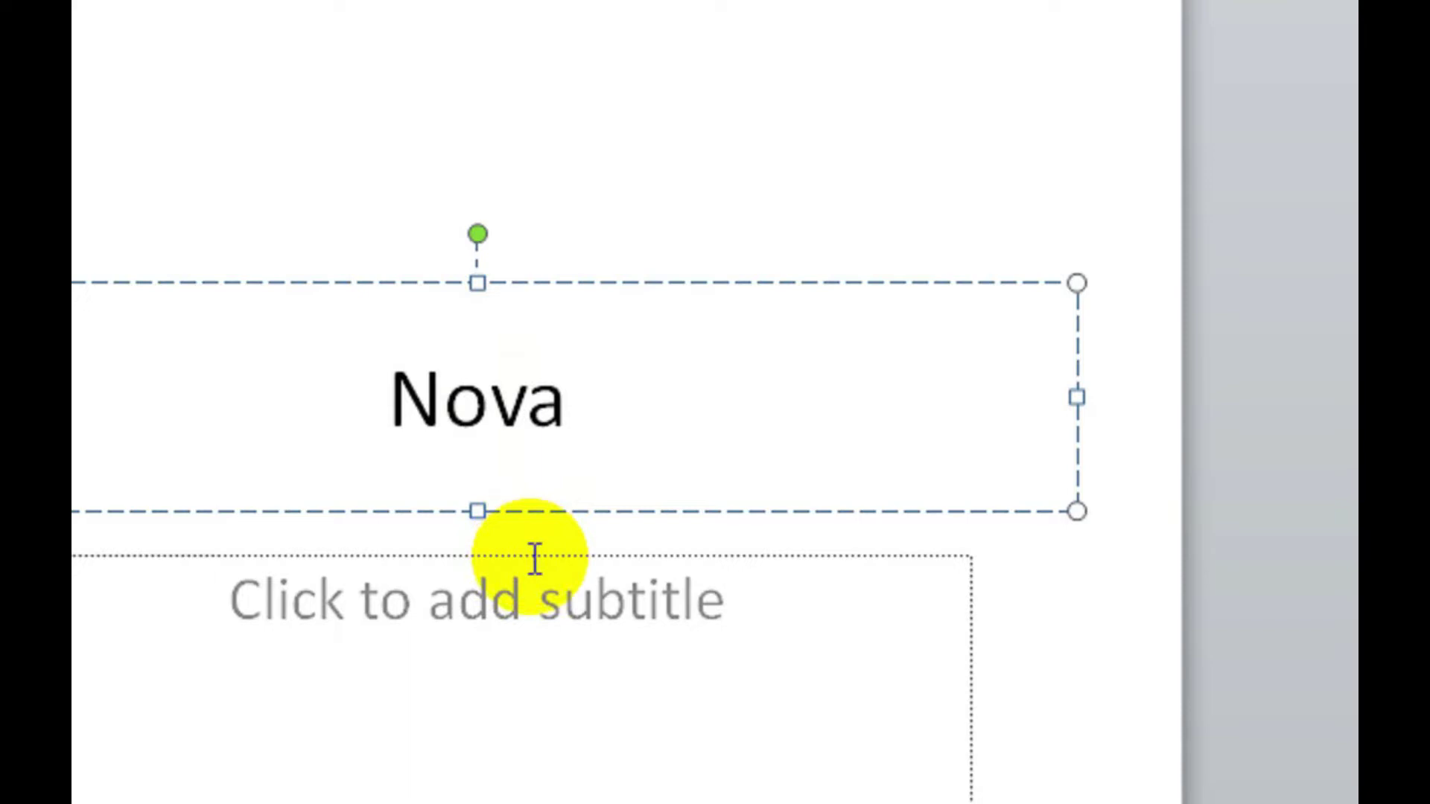
pyautogui.click(395, 573)
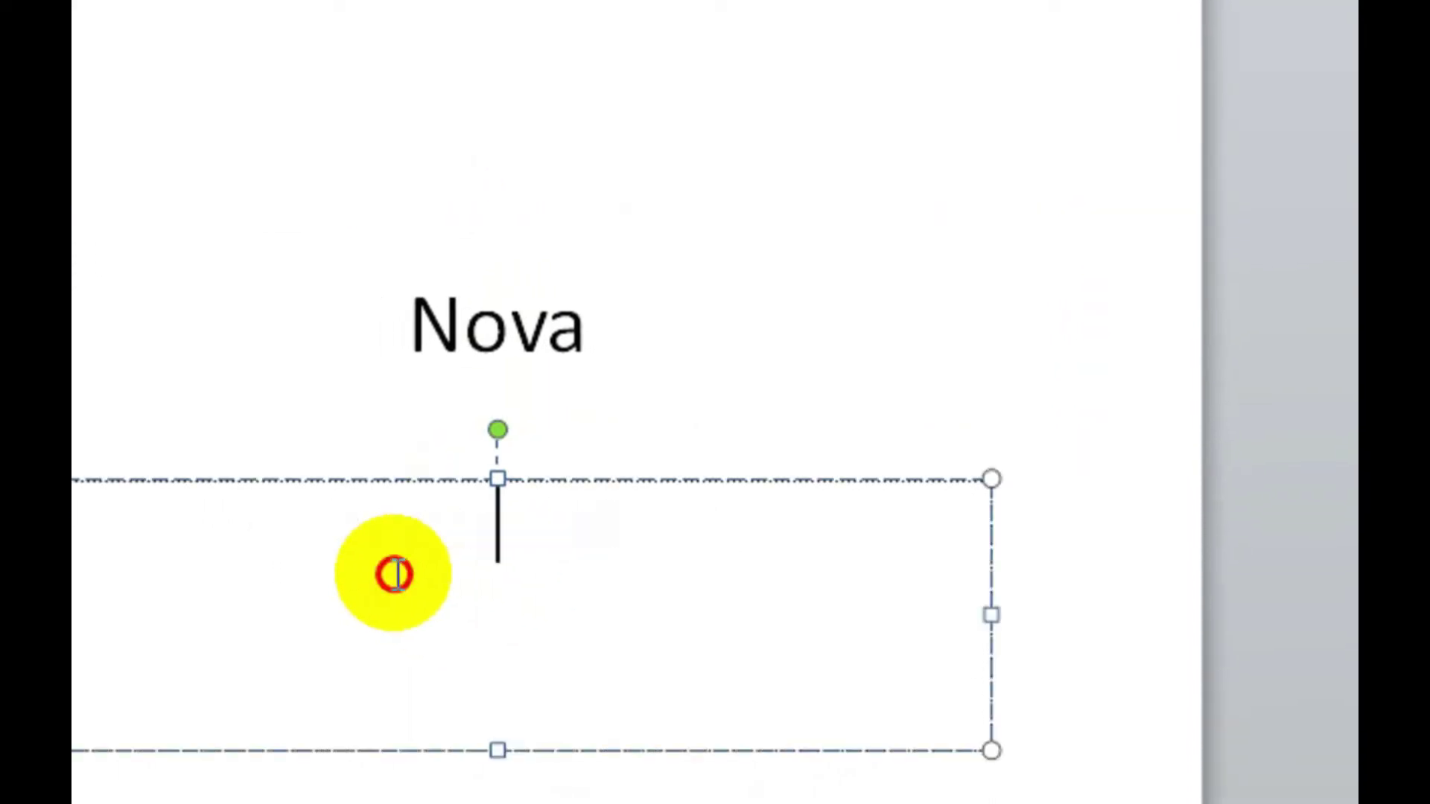
pyautogui.write('hjkfhgb ffhgjkdfg dfg')
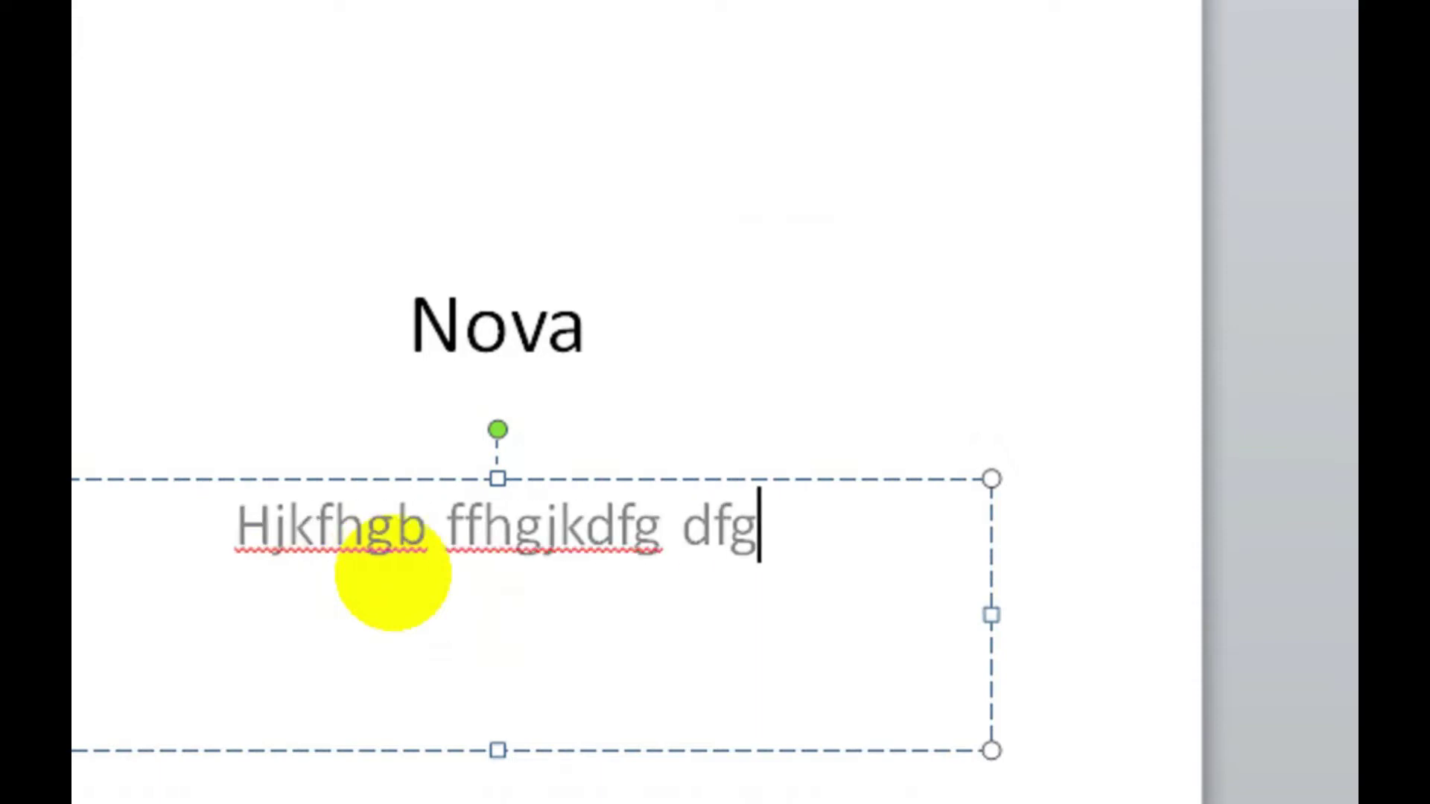
pyautogui.write('jdfk')
pyautogui.write('gdfjgdfklfgjdgj')
pyautogui.press('Return')
pyautogui.write('gkdfgjdfg')
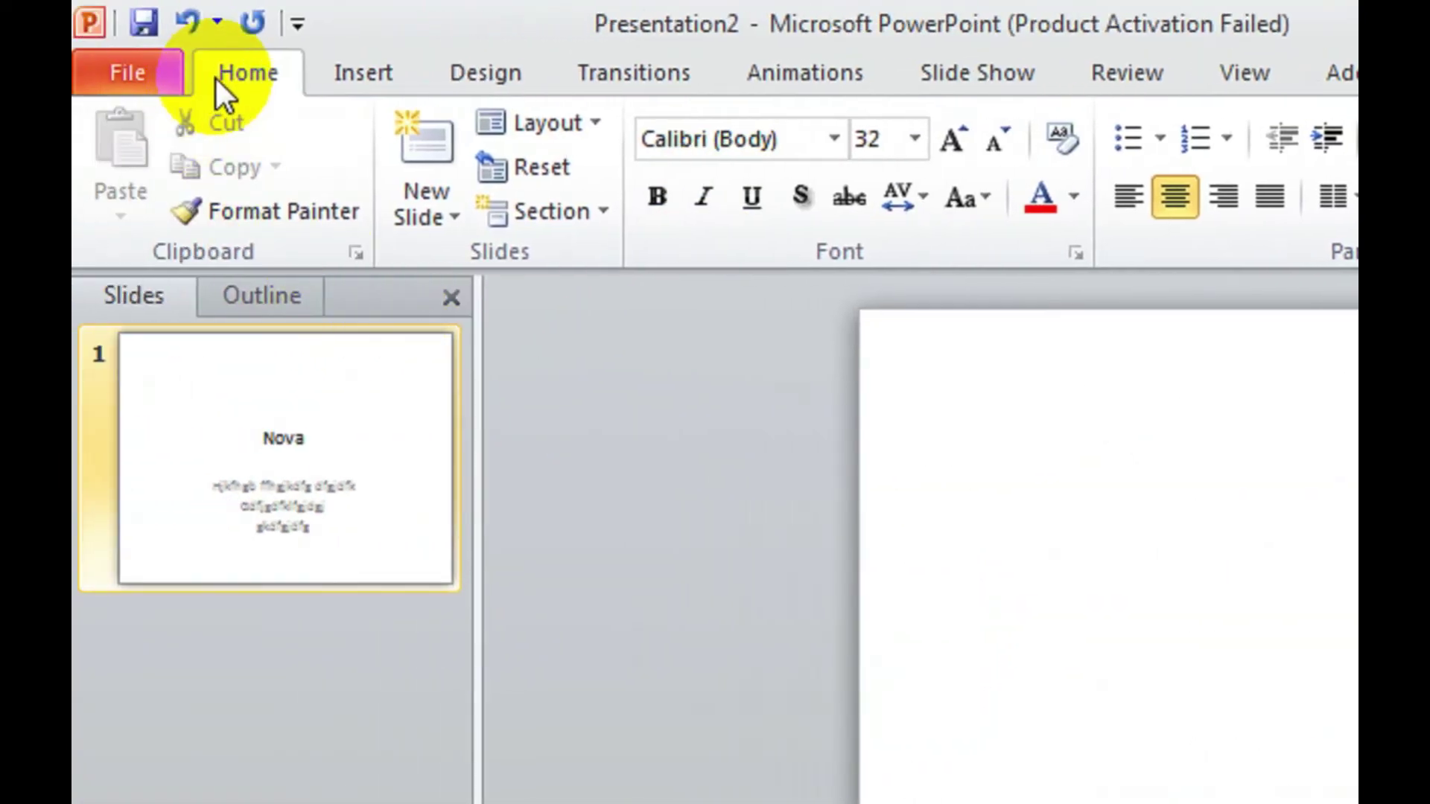
# - Add a Content with Caption slide and title it 'vkvbkvcn'
pyautogui.click(435, 214)
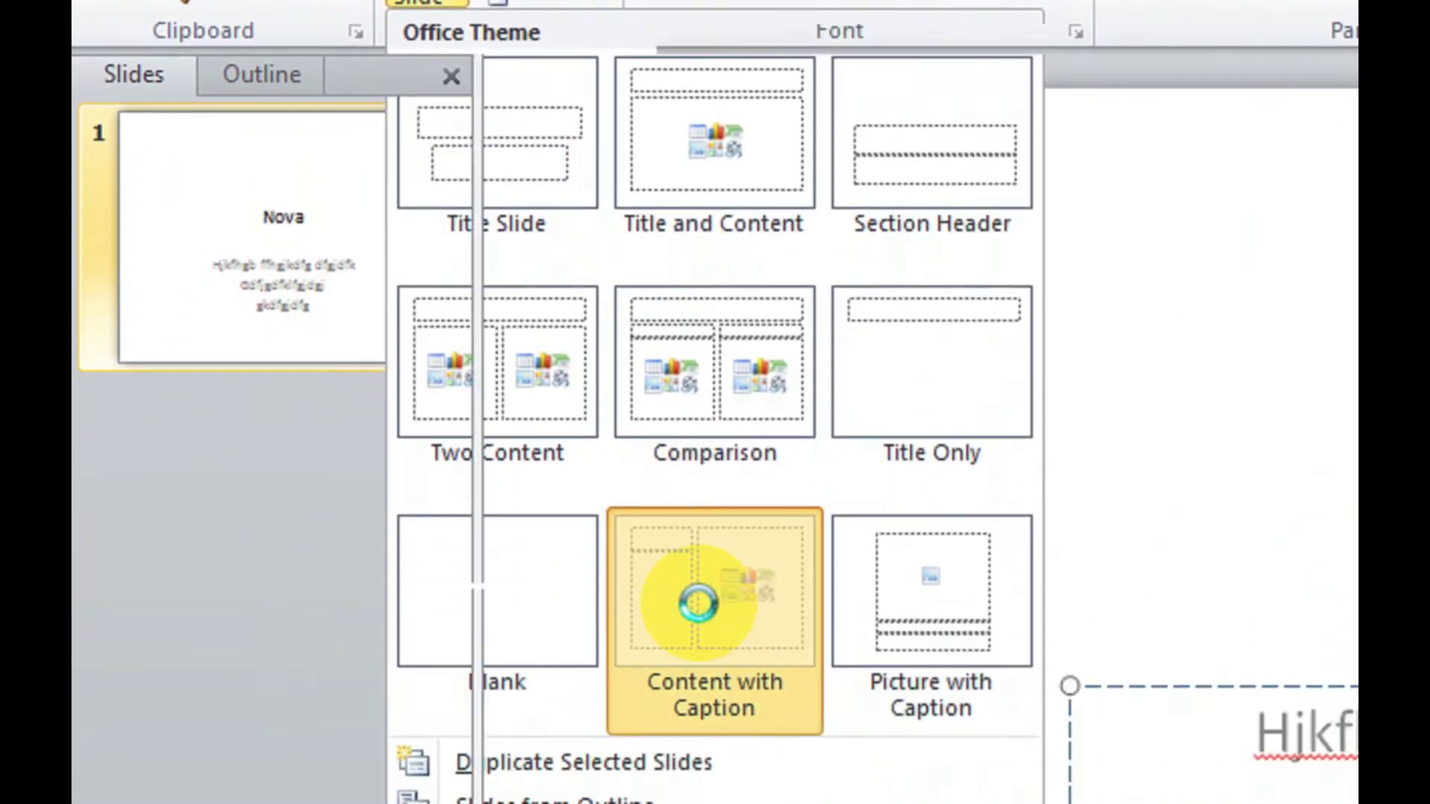
pyautogui.click(700, 605)
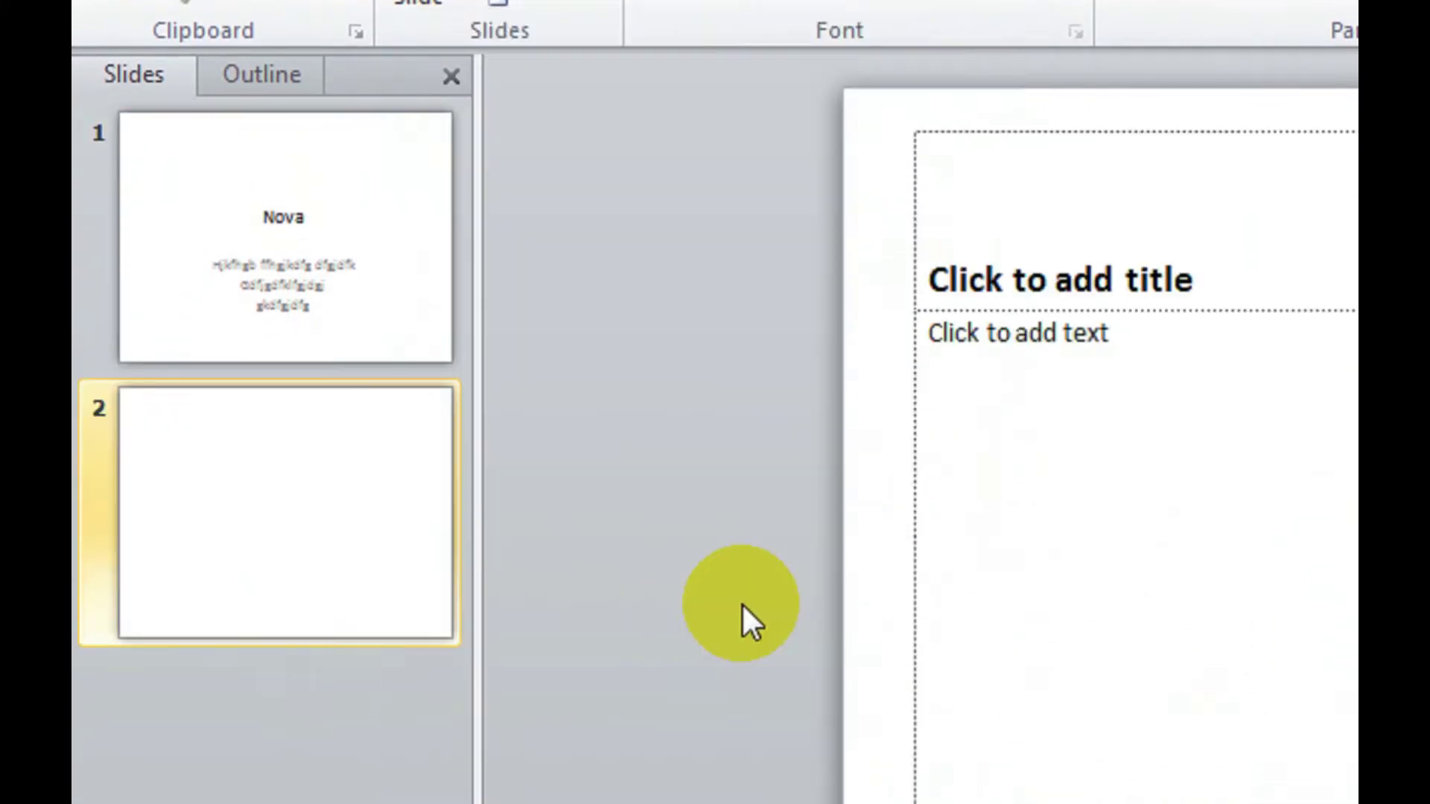
pyautogui.click(884, 295)
pyautogui.write('vkvb')
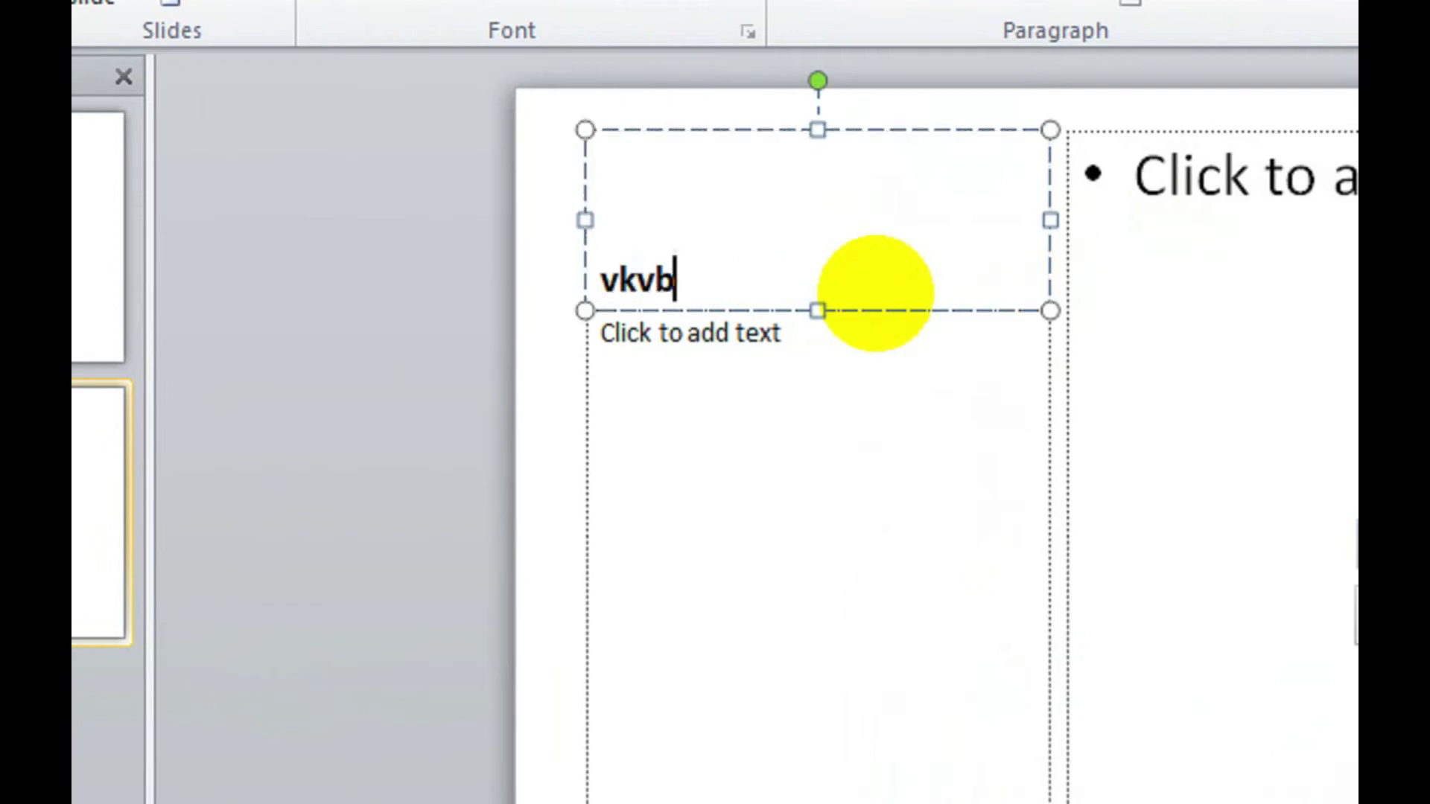
pyautogui.write('kvcn')
# - Type four sample lines into the caption text area: 'flhjklfgh', 'fghjmfg', 'fgfgh; fgh;hg', 'hl;'
pyautogui.click(798, 447)
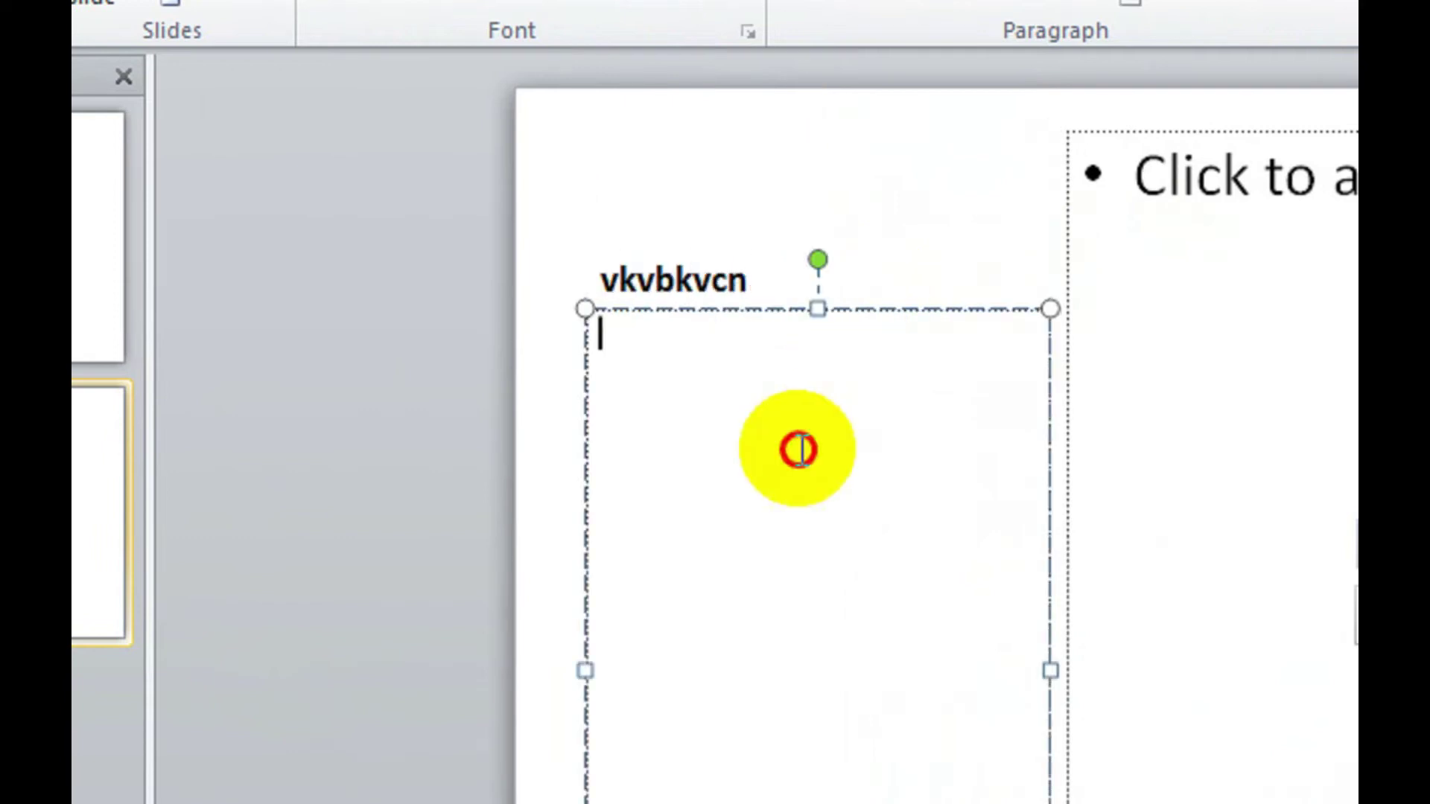
pyautogui.write('flhjklfgh')
pyautogui.press('Return')
pyautogui.write('fghjmfg')
pyautogui.press('Return')
pyautogui.write('fgfgh; fgh')
pyautogui.write(';hg')
pyautogui.press('Return')
pyautogui.write('hl;')
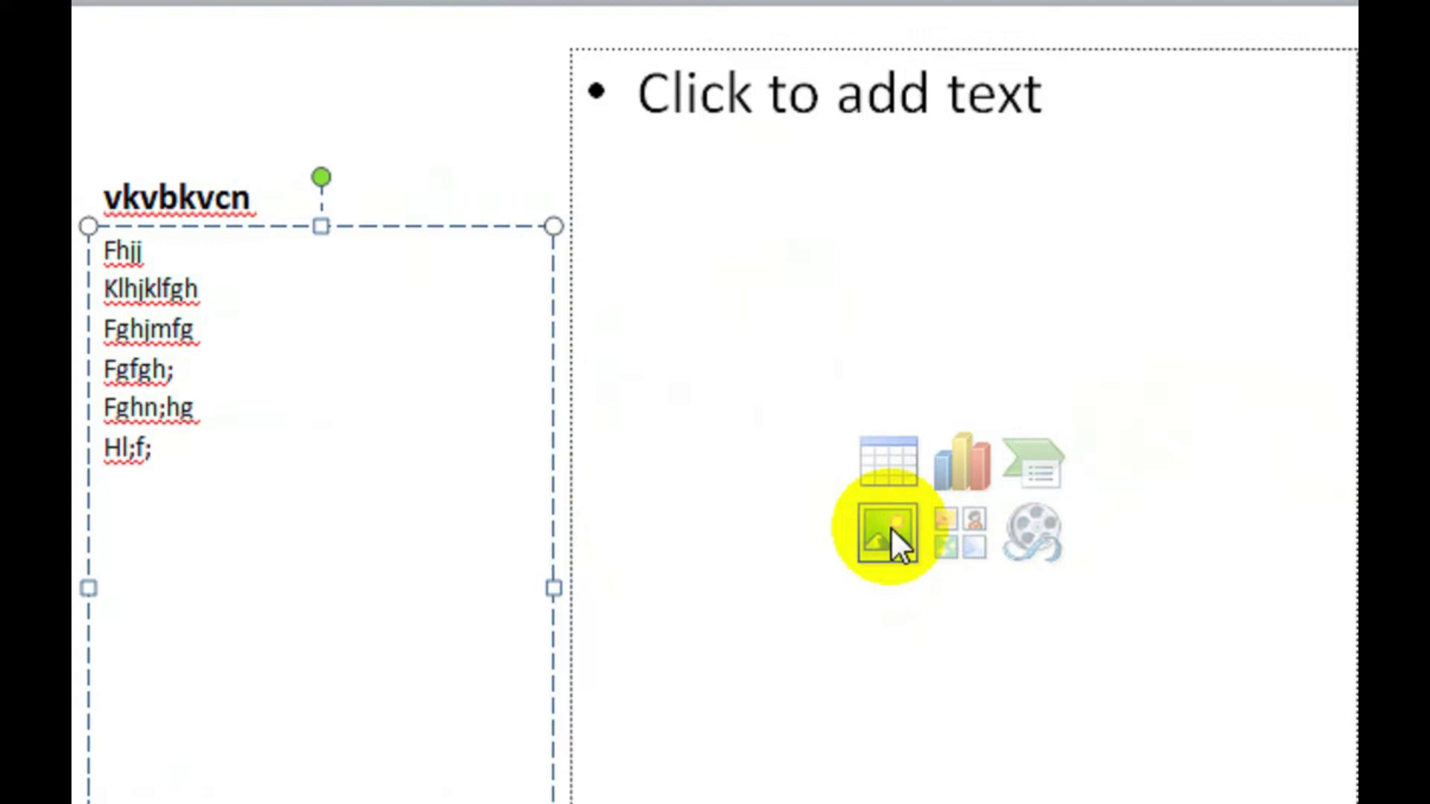
pyautogui.click(891, 526)
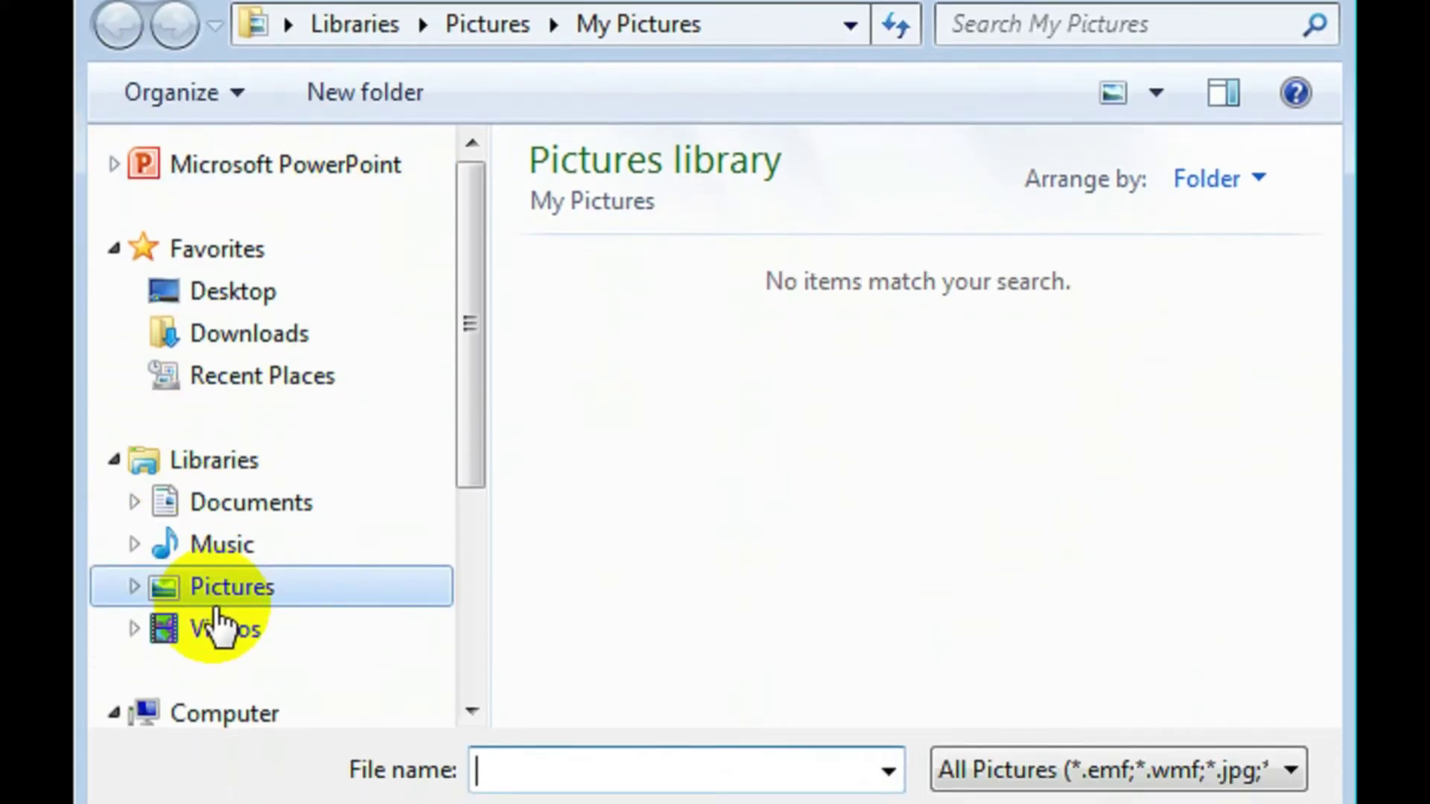
pyautogui.click(253, 585)
pyautogui.click(561, 390)
pyautogui.doubleClick(577, 417)
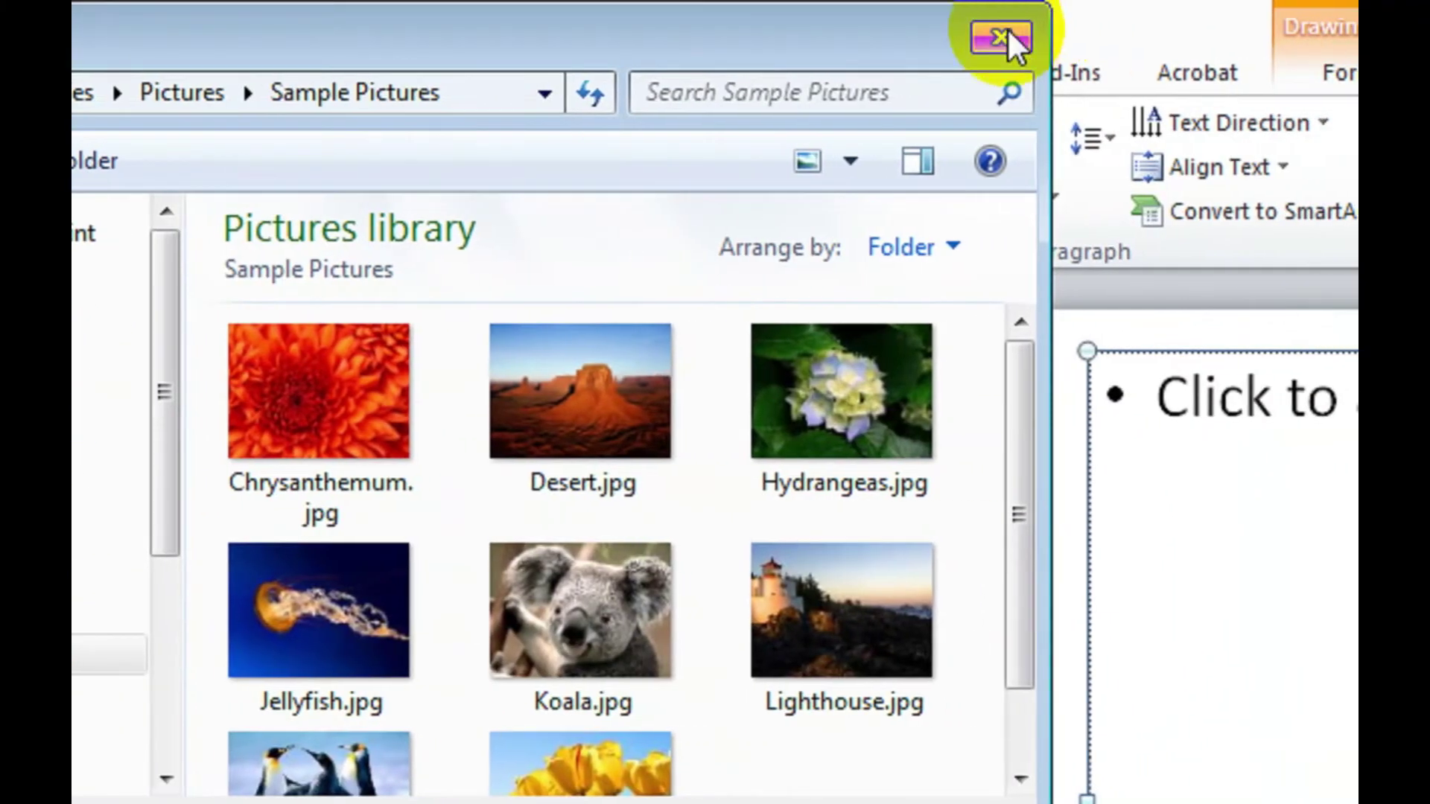
pyautogui.click(1106, 39)
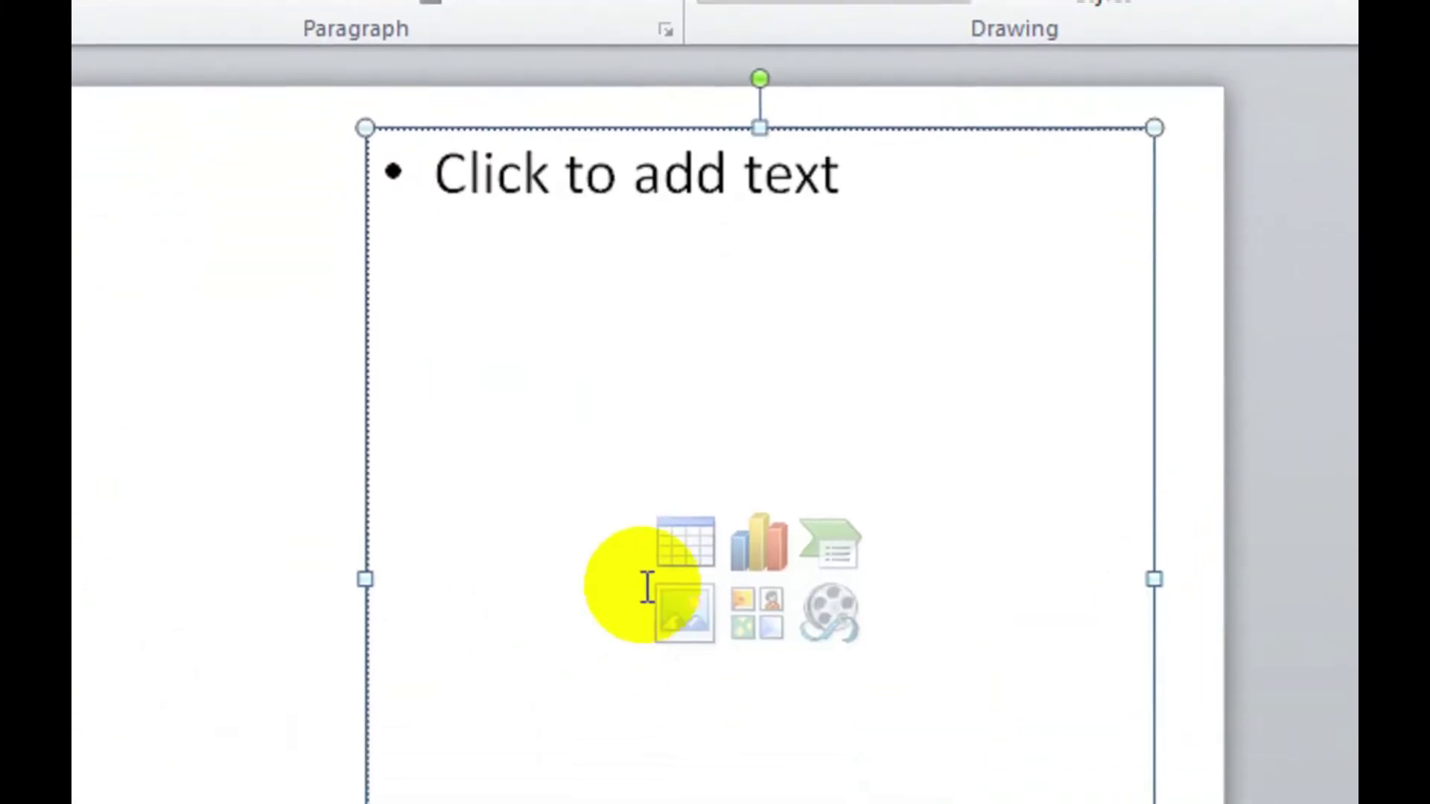
pyautogui.click(684, 551)
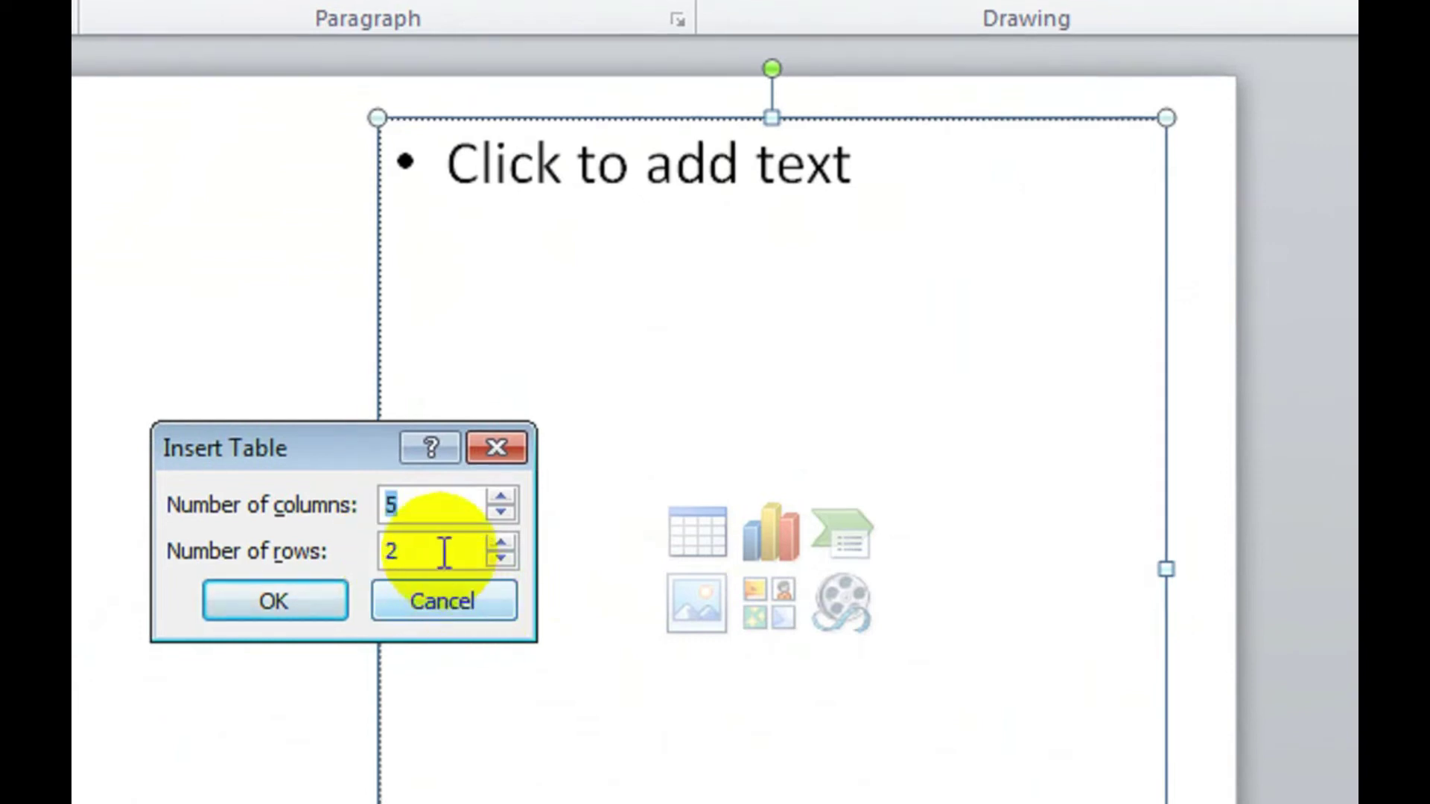
pyautogui.doubleClick(440, 551)
pyautogui.write('5')
pyautogui.click(526, 554)
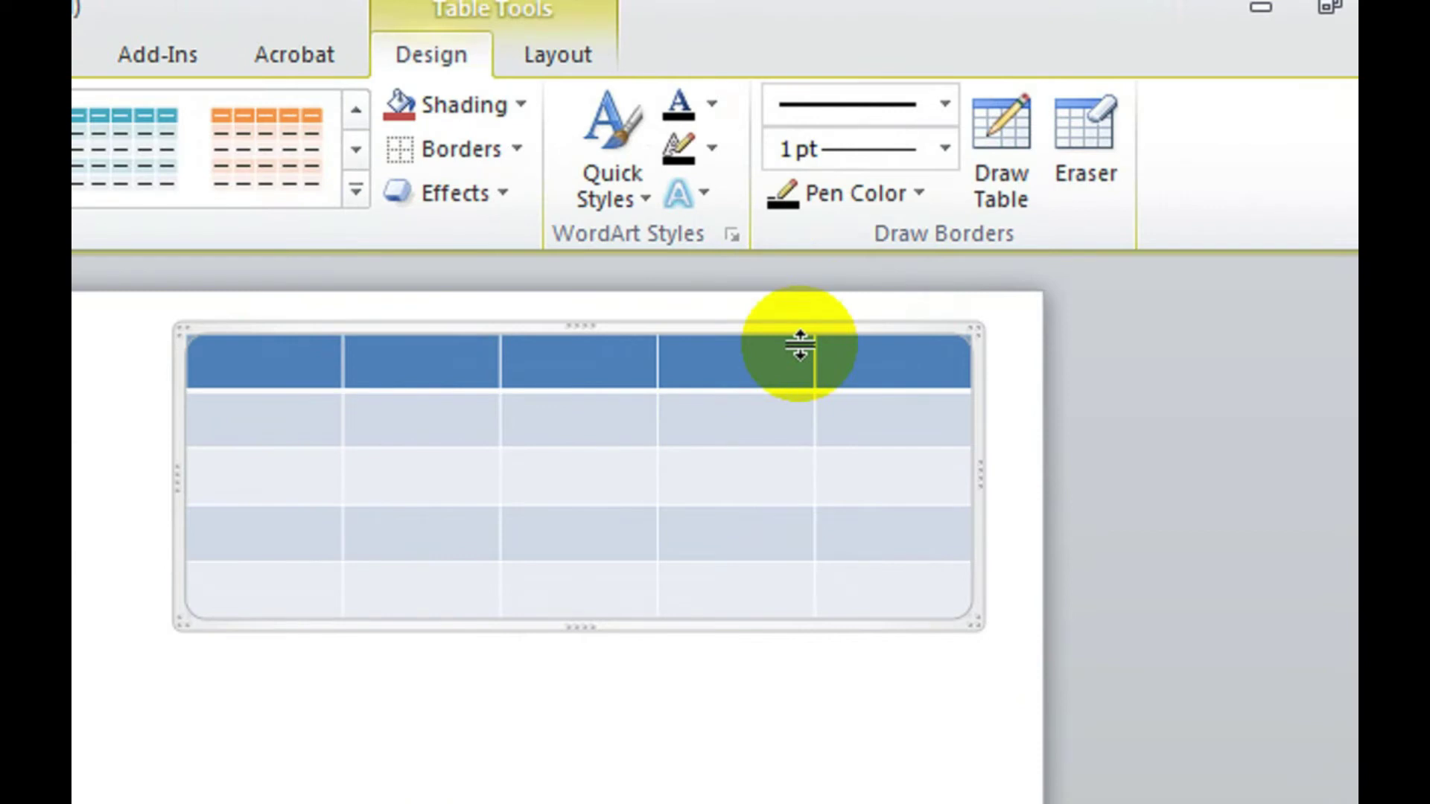
pyautogui.hotkey('ctrl', 'z')
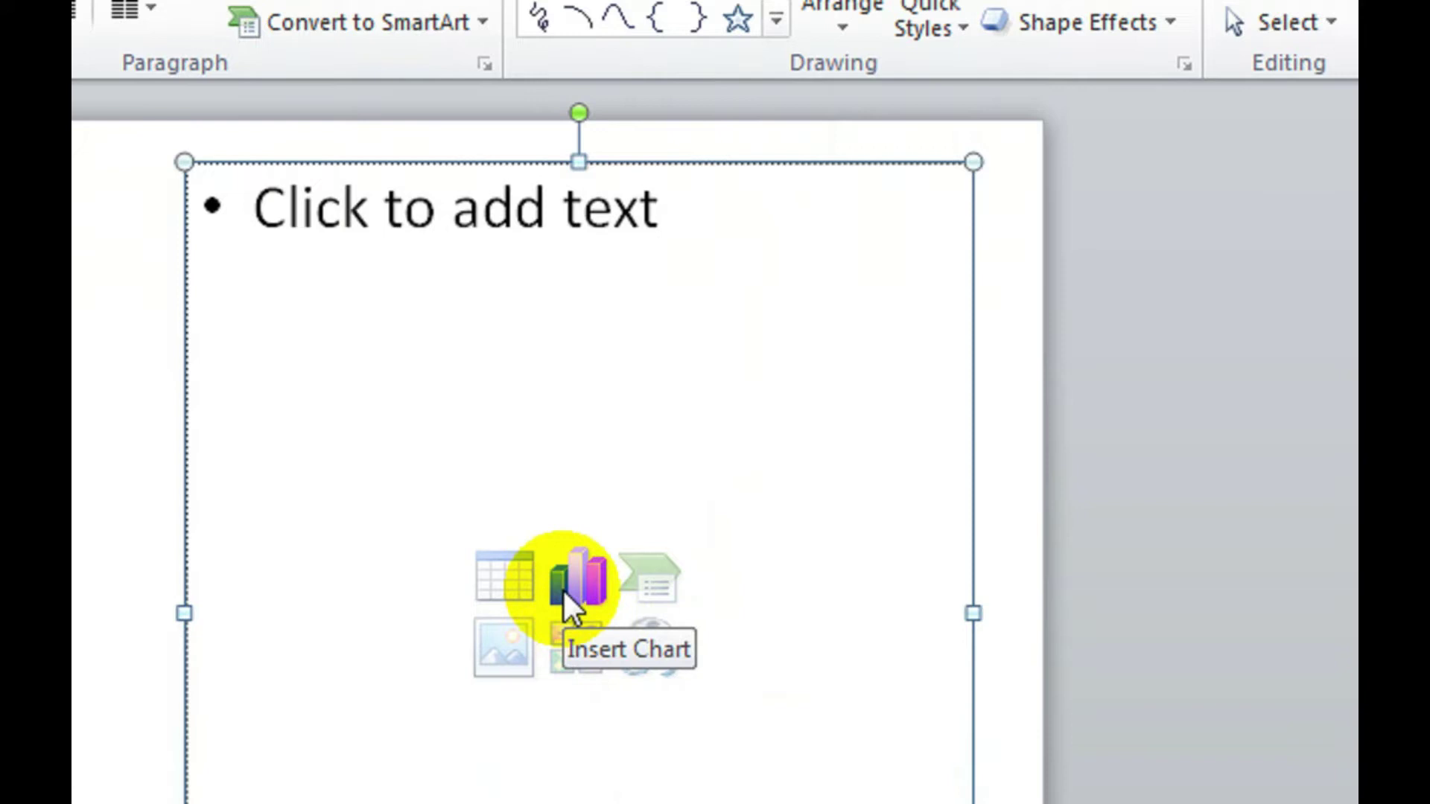
# - Insert a clustered column chart into slide 2's content area and close its Excel data sheet
pyautogui.click(562, 590)
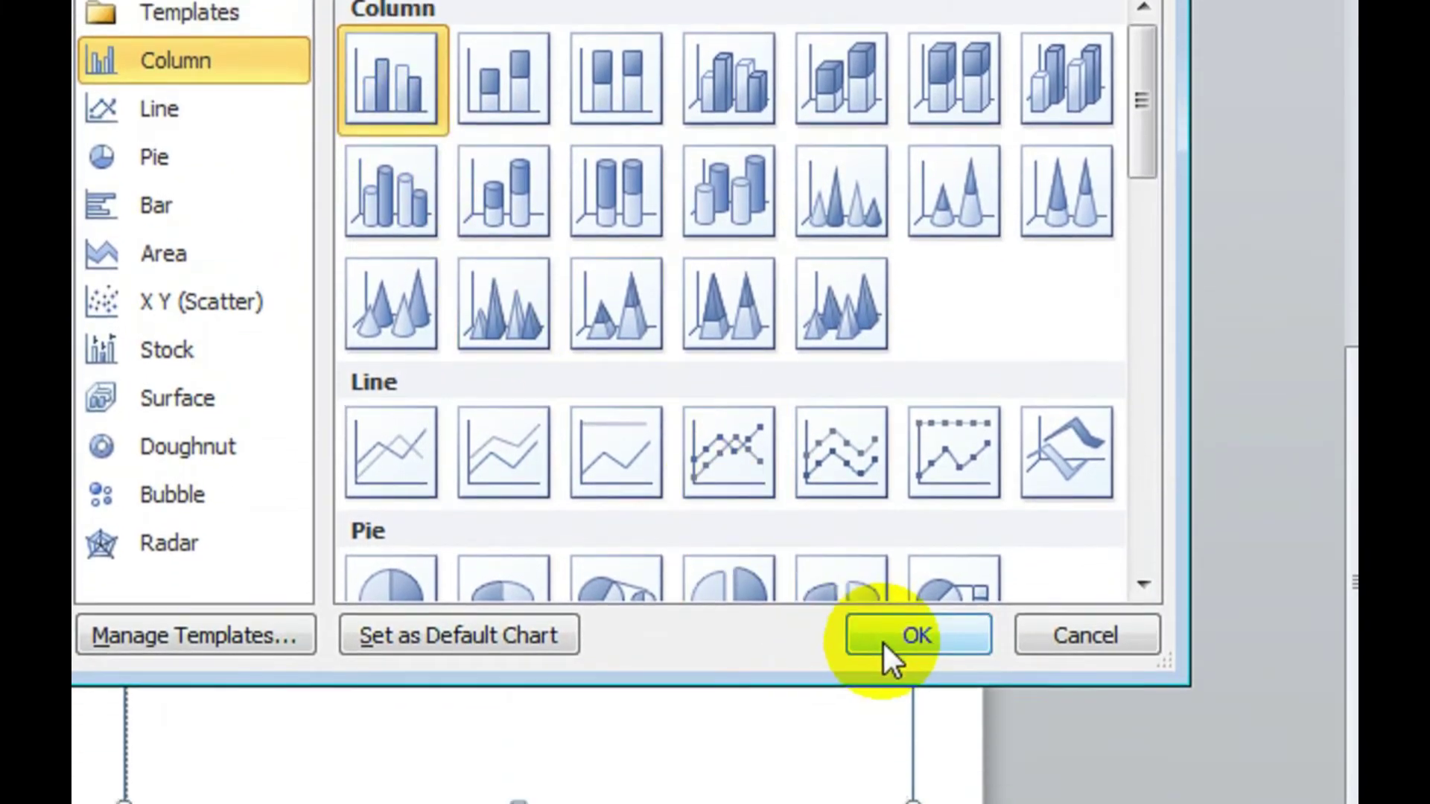
pyautogui.click(908, 581)
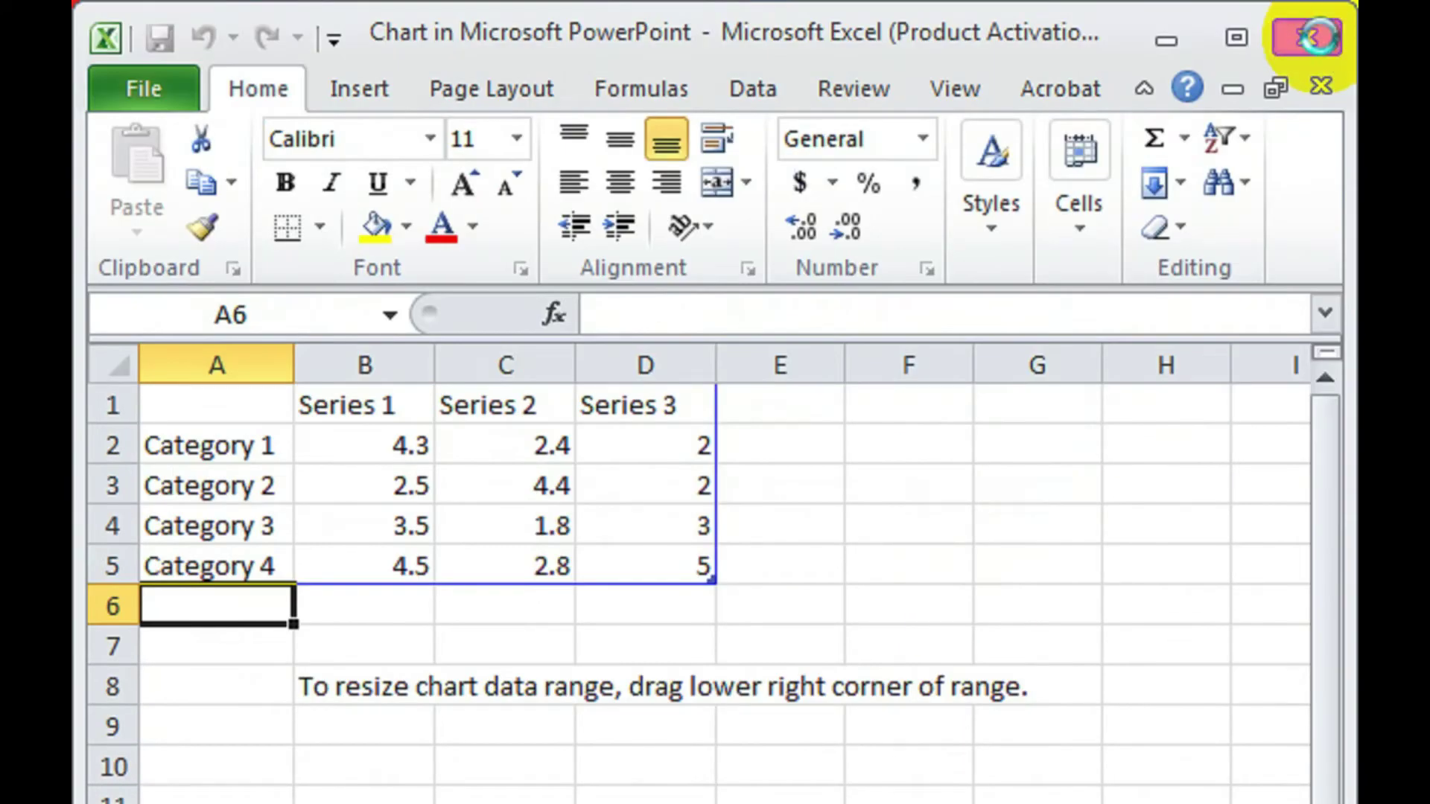
pyautogui.click(1313, 36)
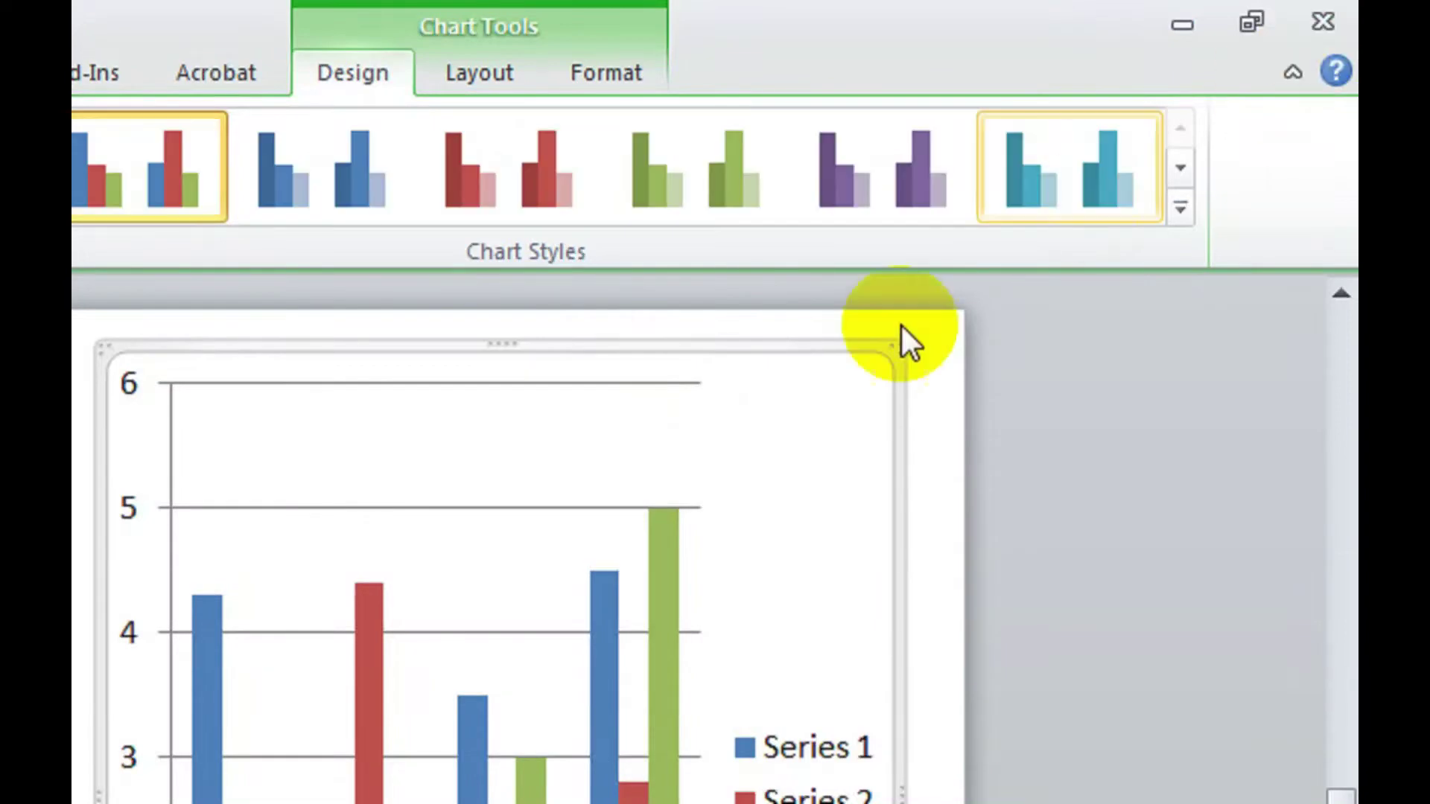
pyautogui.press('Delete')
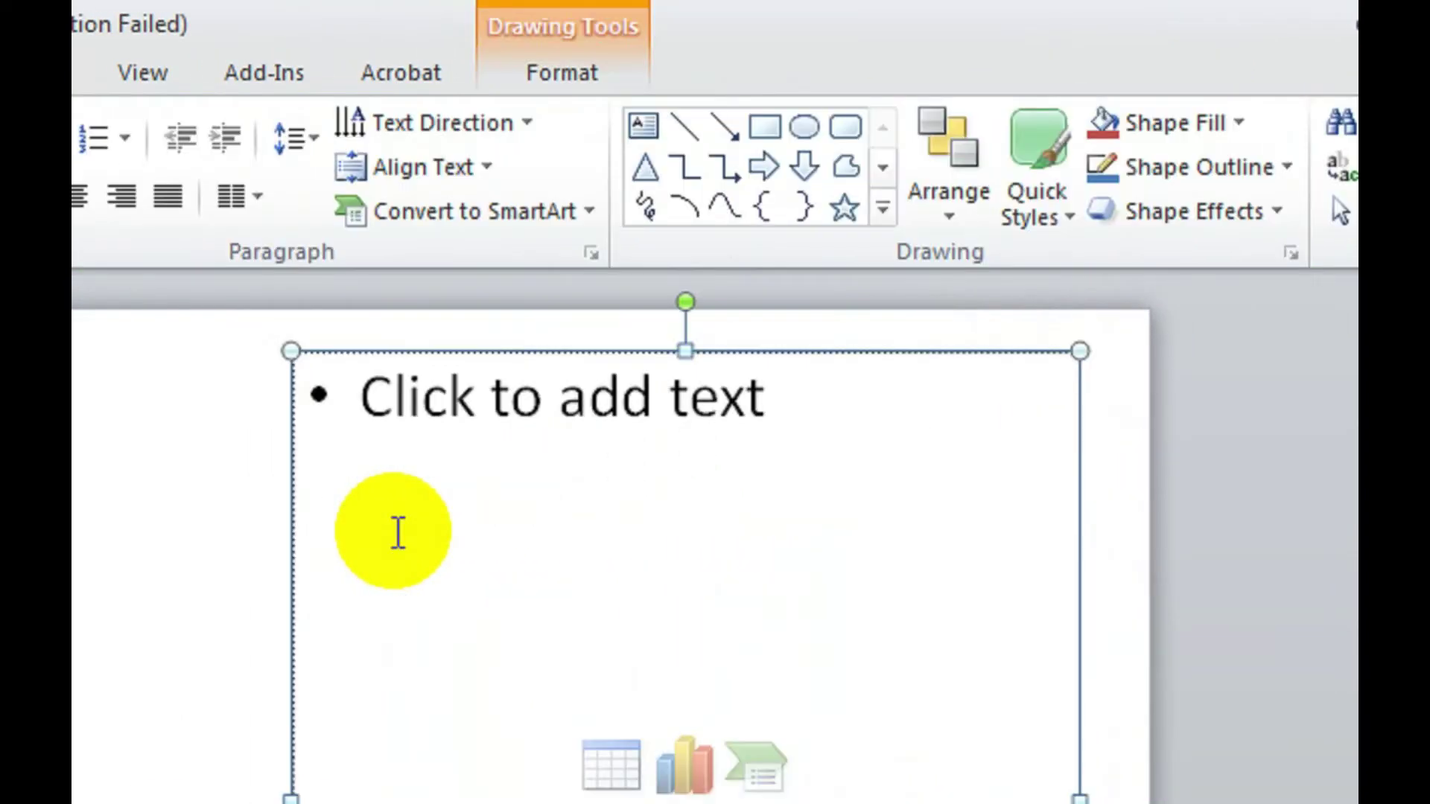
pyautogui.click(763, 604)
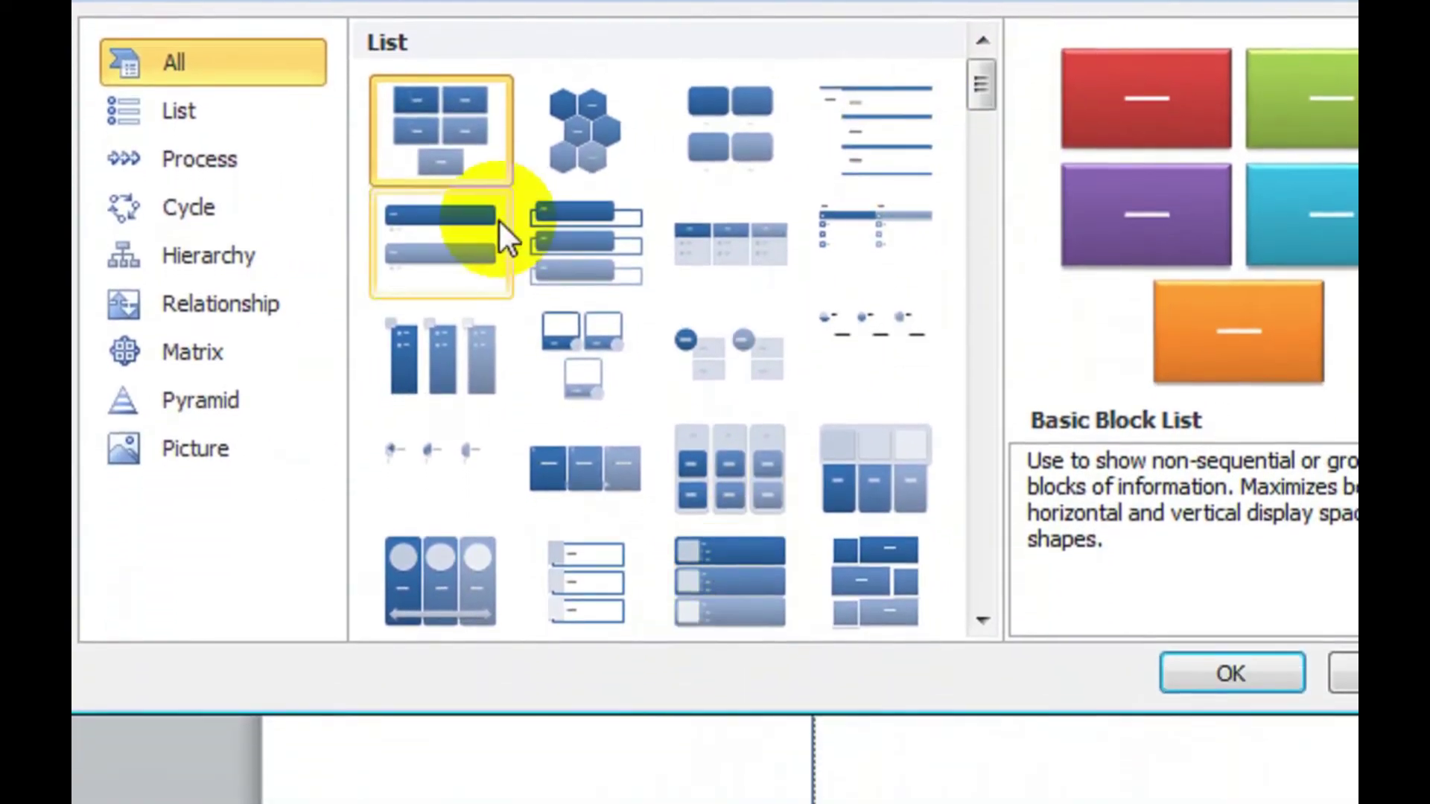
pyautogui.click(611, 212)
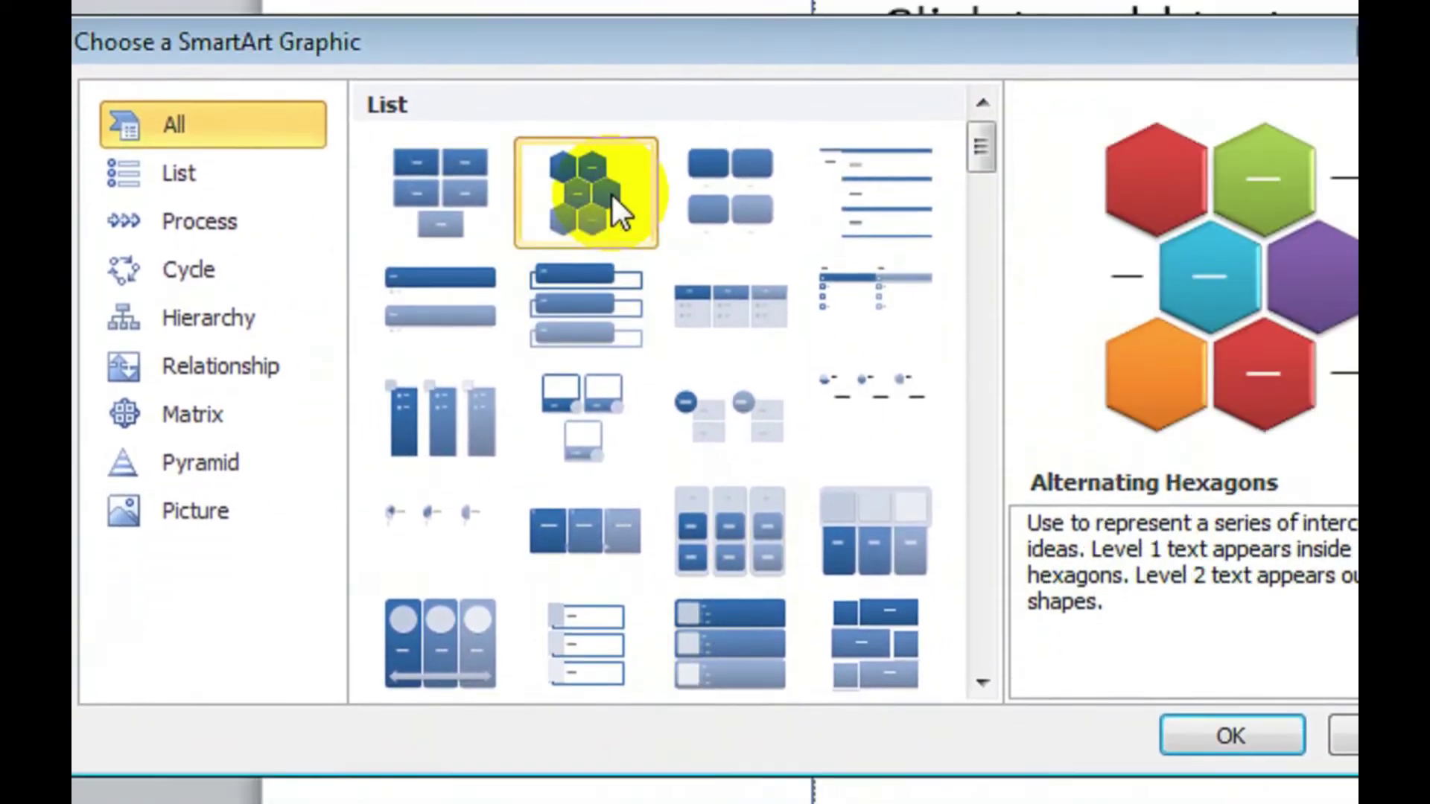
pyautogui.moveTo(978, 200); pyautogui.dragTo(941, 648)
pyautogui.click(332, 409)
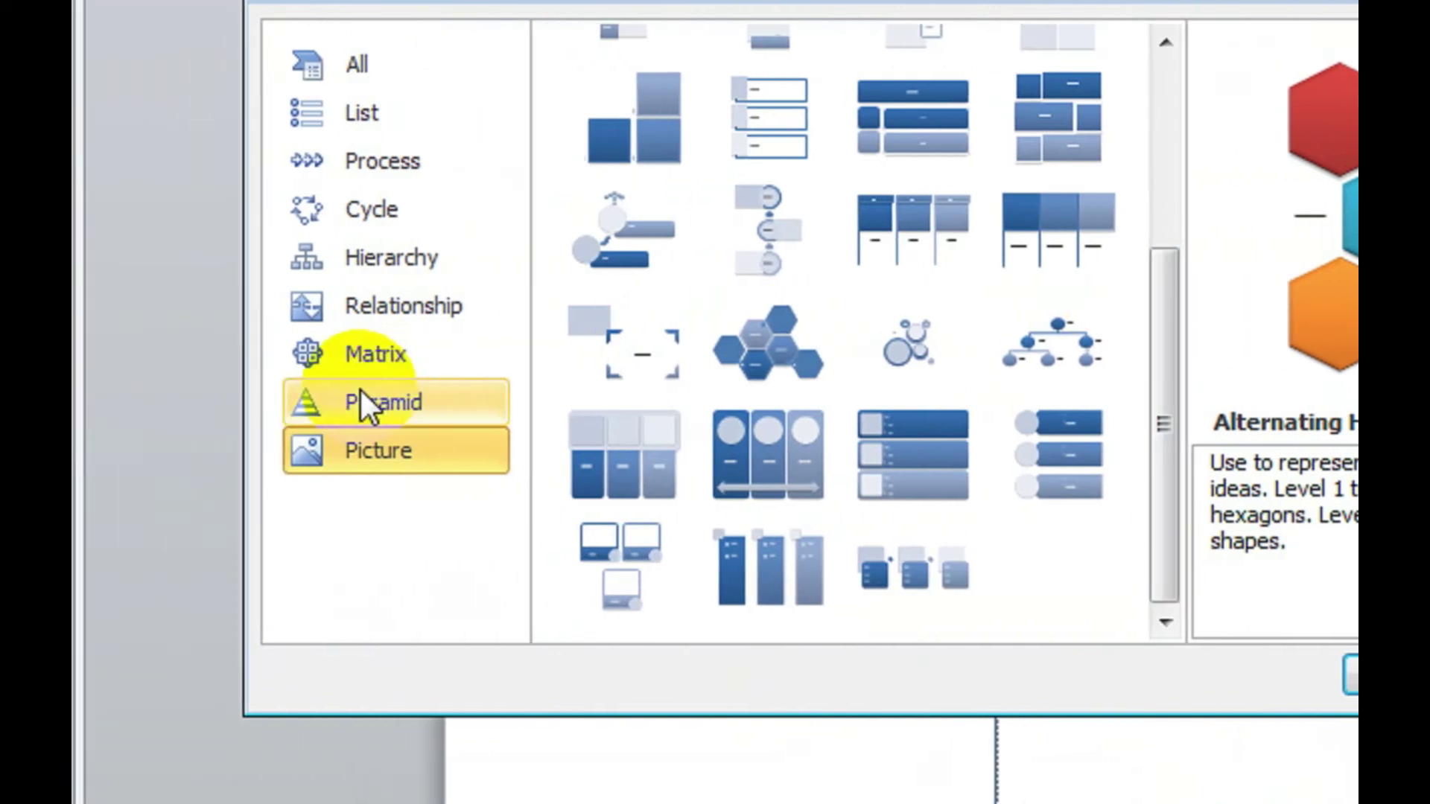
pyautogui.click(298, 396)
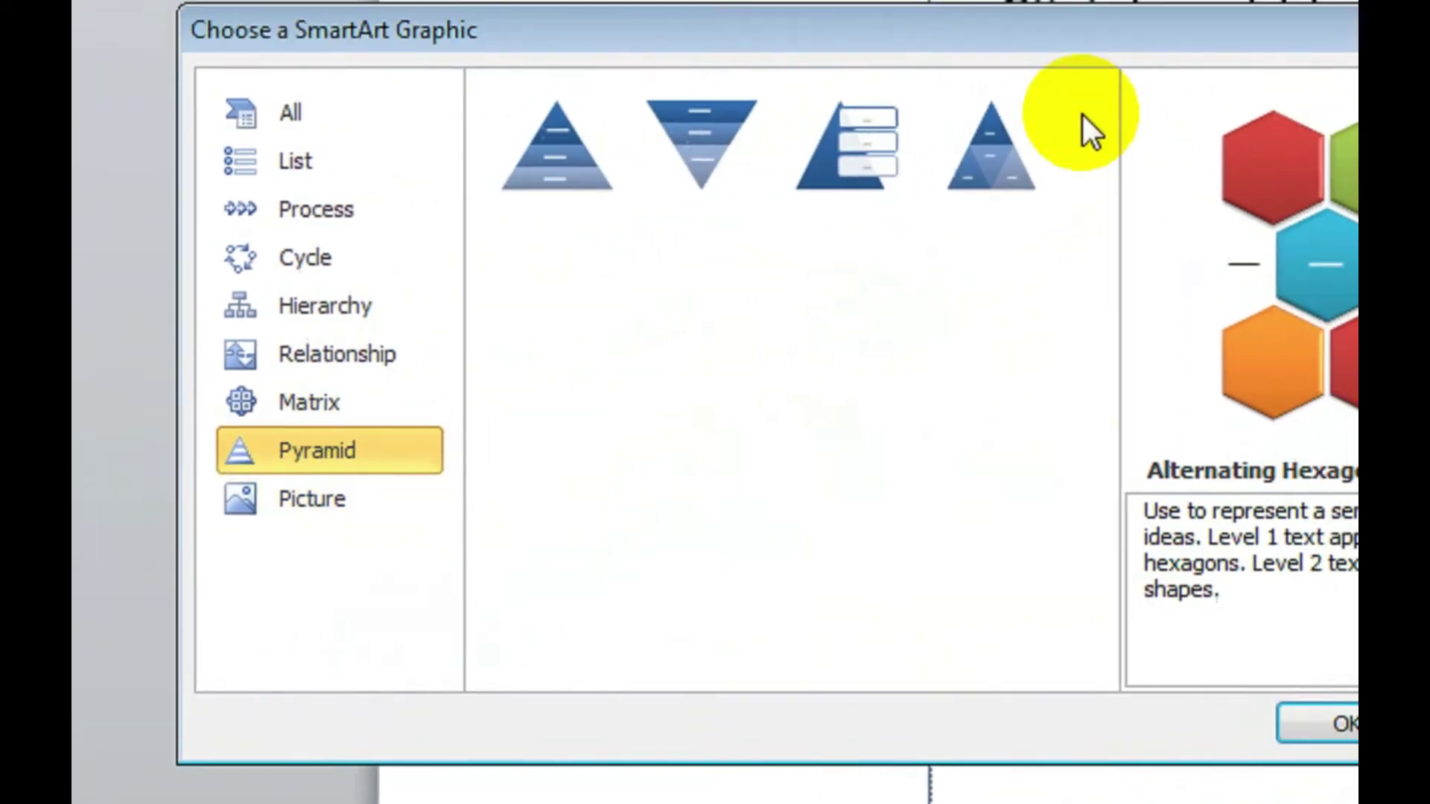
pyautogui.click(309, 473)
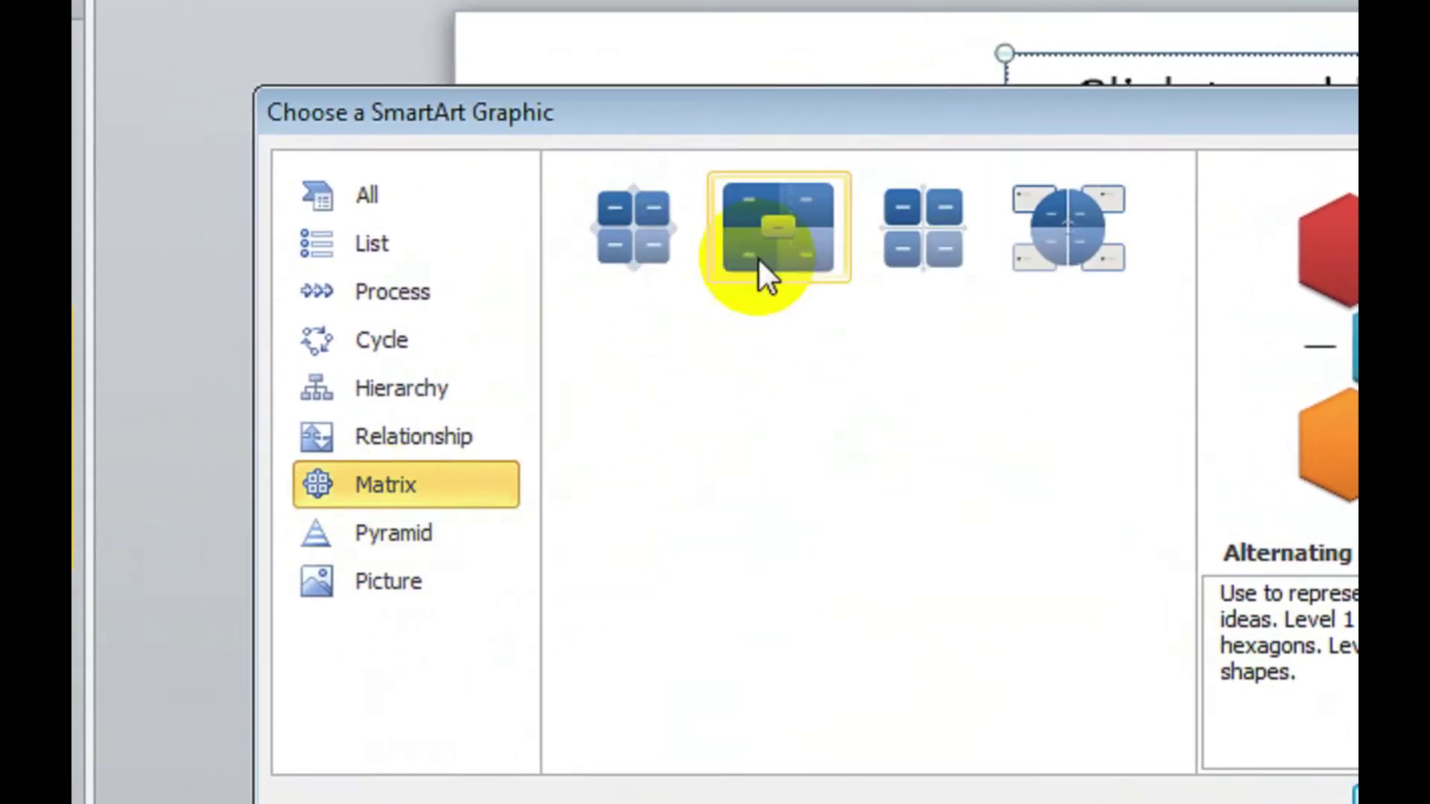
pyautogui.click(287, 436)
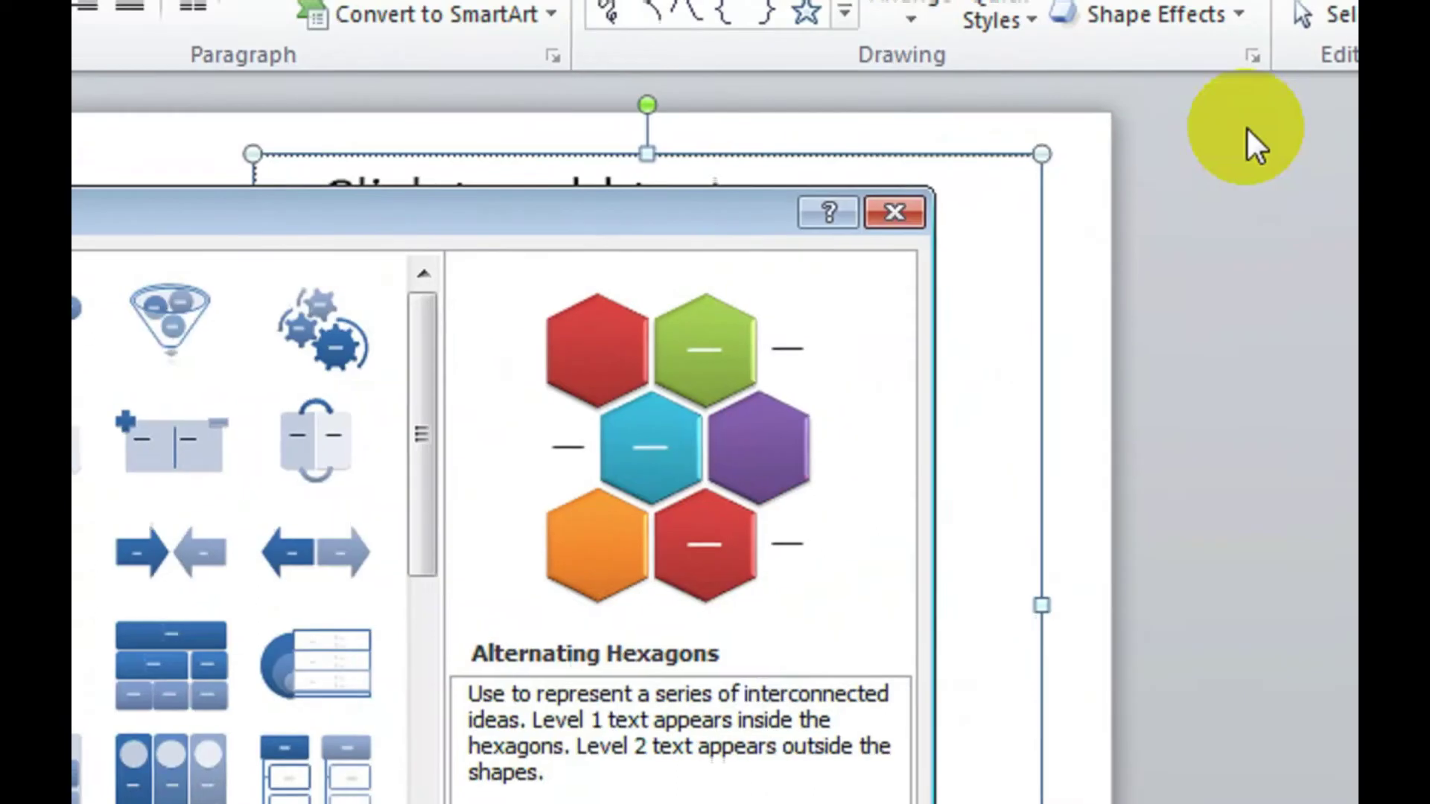
pyautogui.click(803, 249)
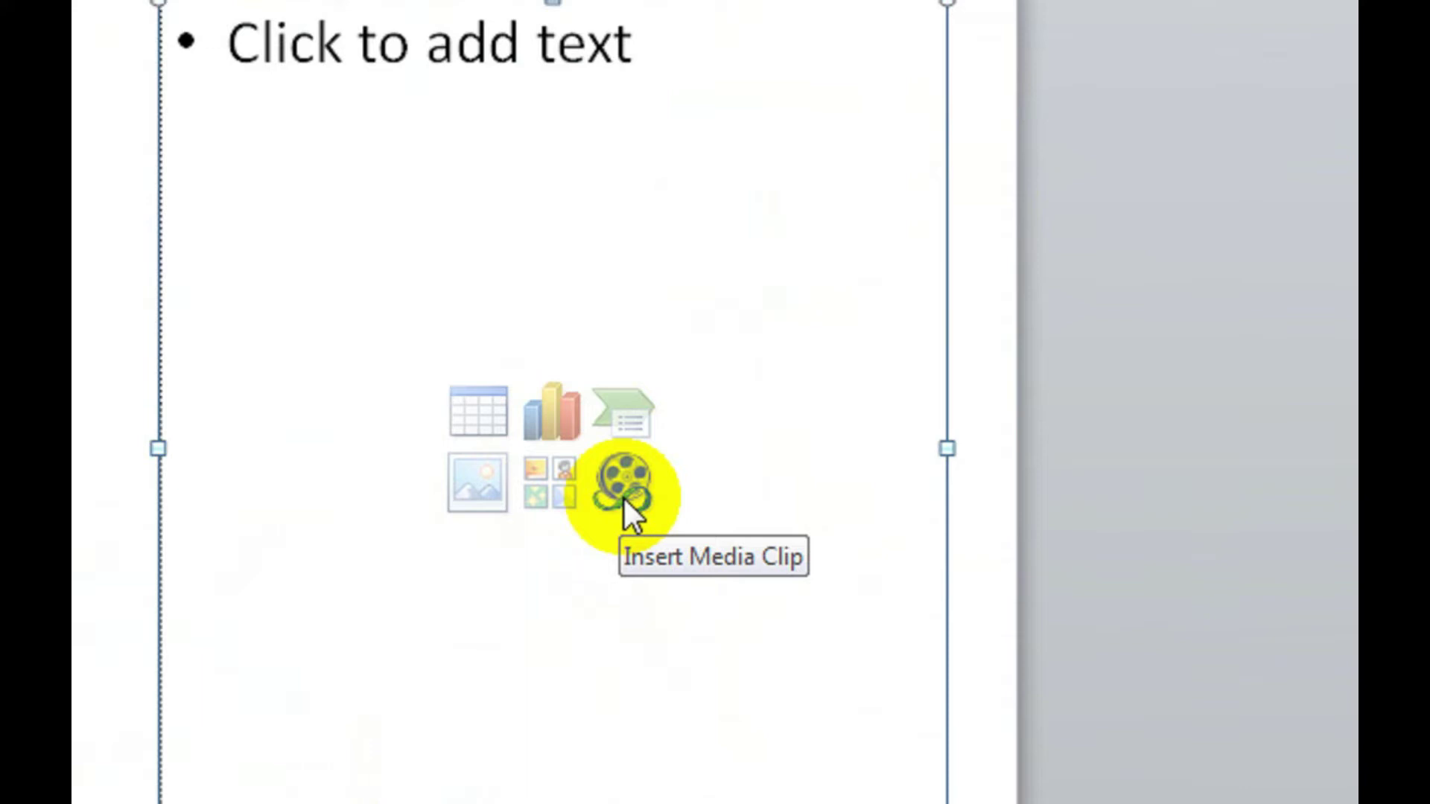
pyautogui.click(622, 496)
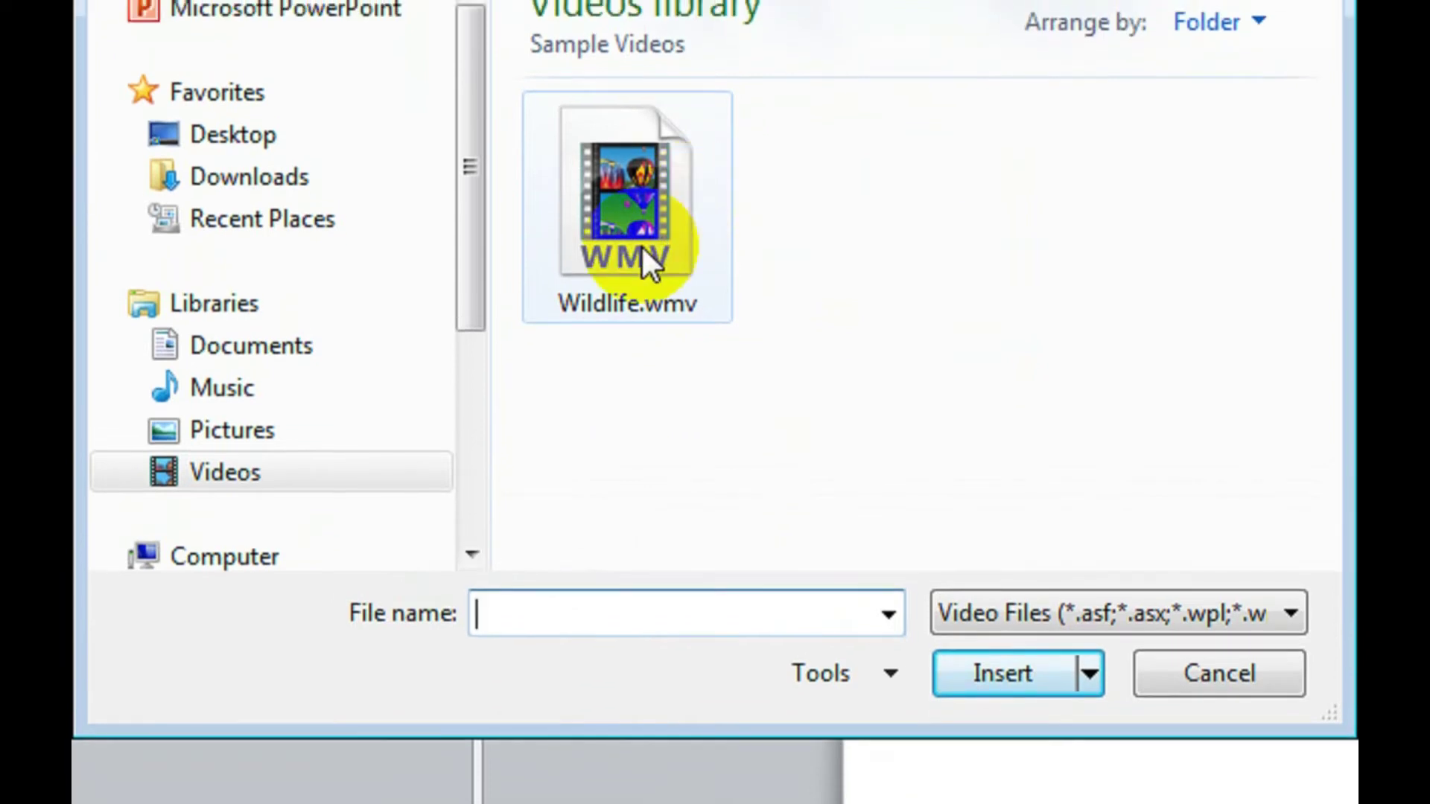
pyautogui.click(650, 216)
pyautogui.click(1001, 602)
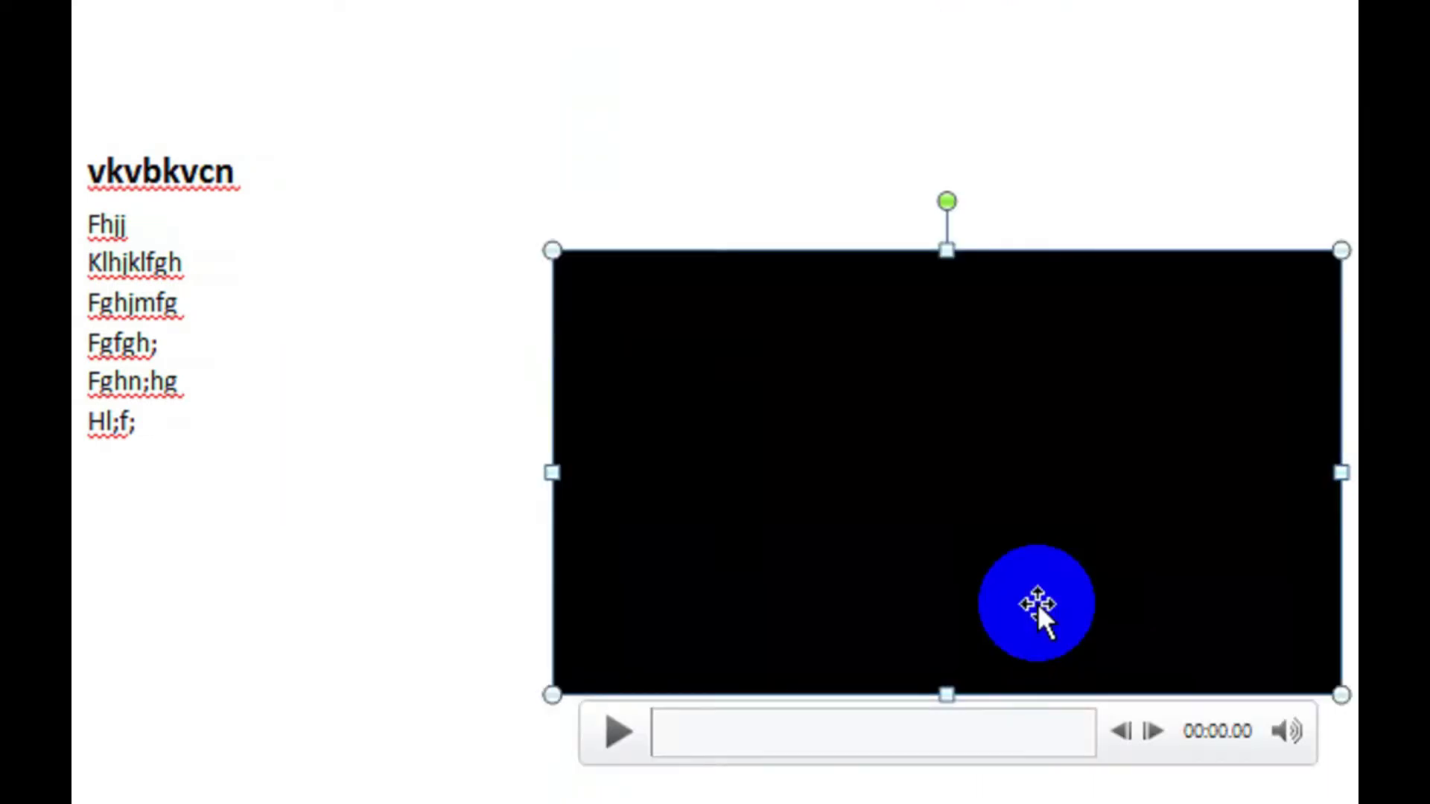
pyautogui.click(614, 563)
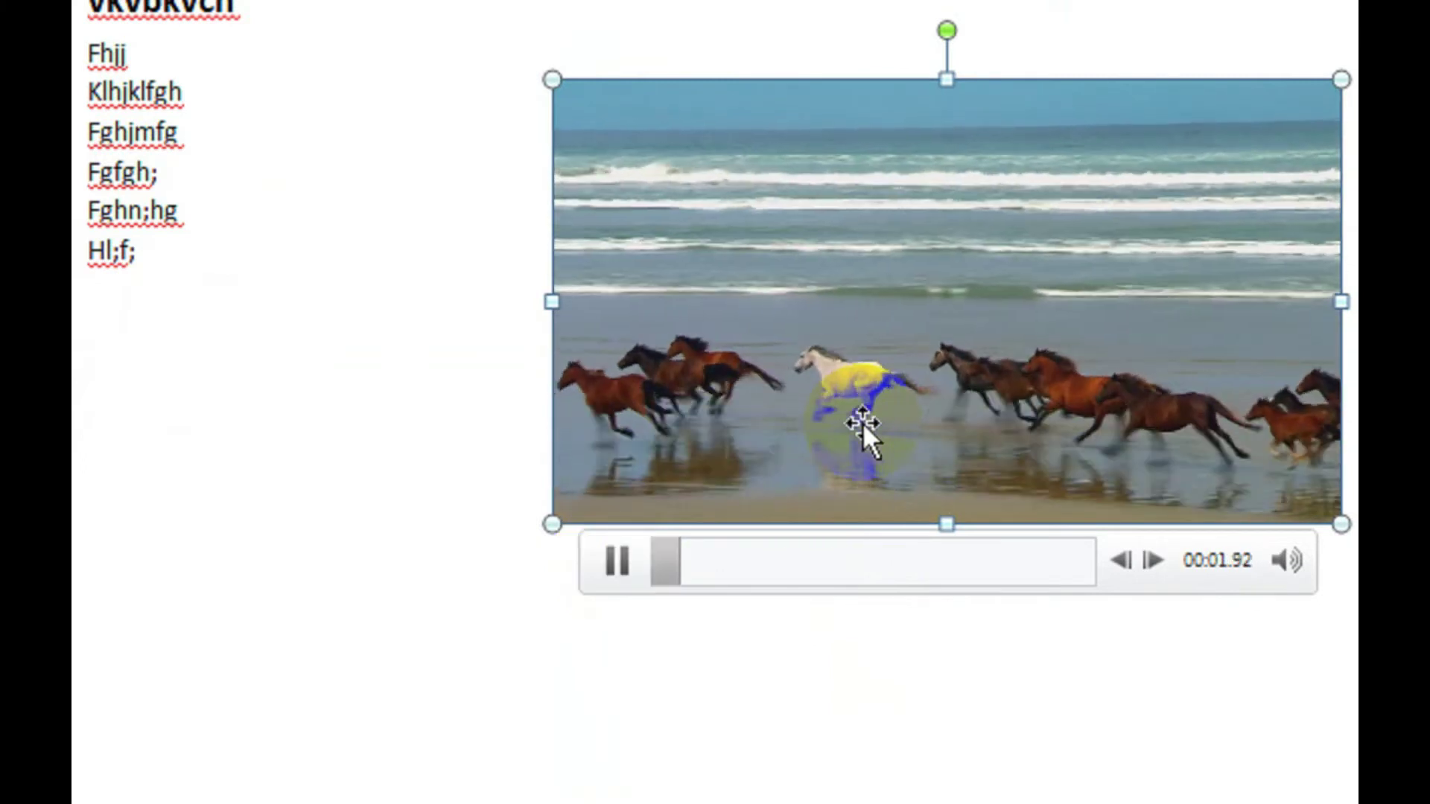
pyautogui.press('Delete')
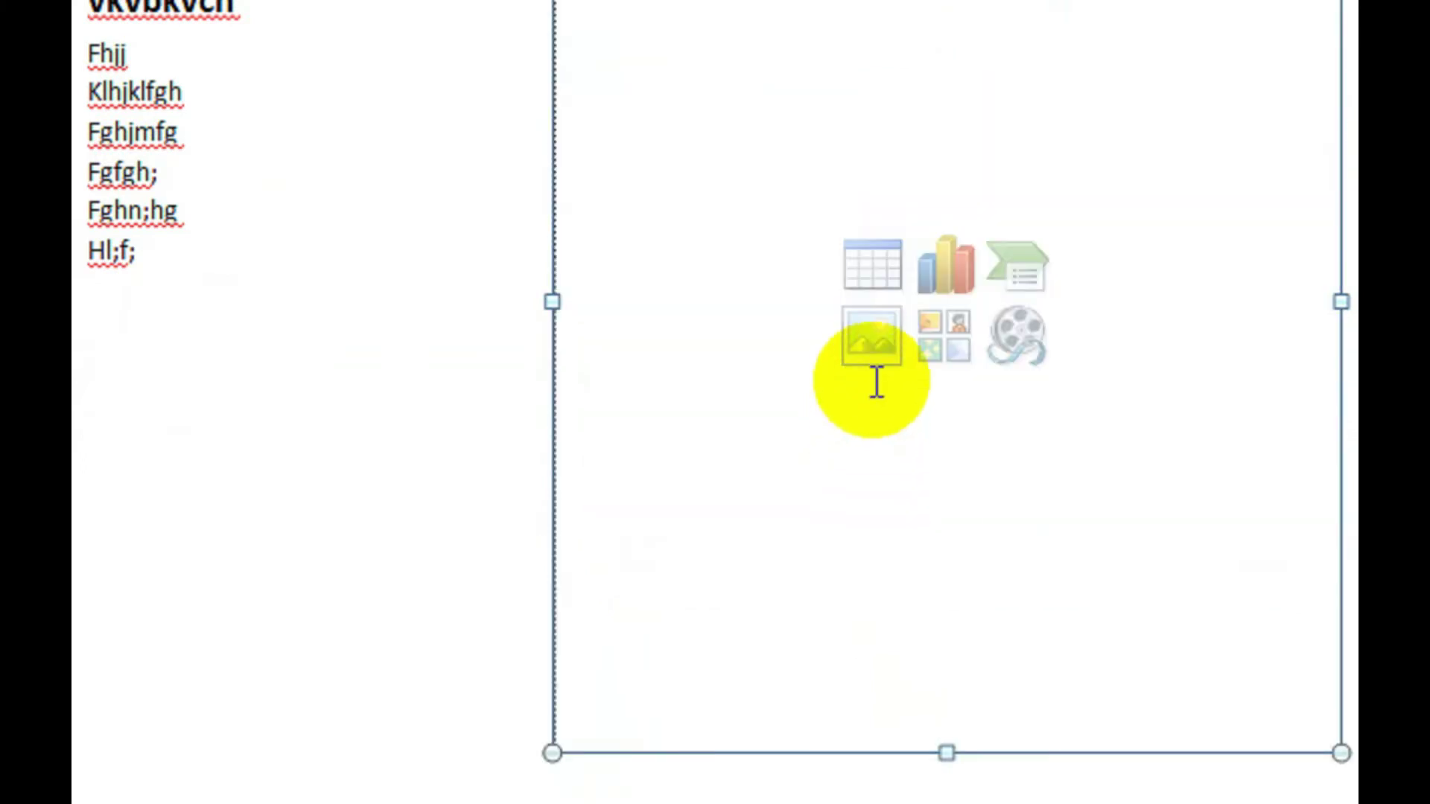
# - Insert the eye-exam clip art into slide 2's placeholder, close the Clip Art pane and select the picture
pyautogui.click(947, 336)
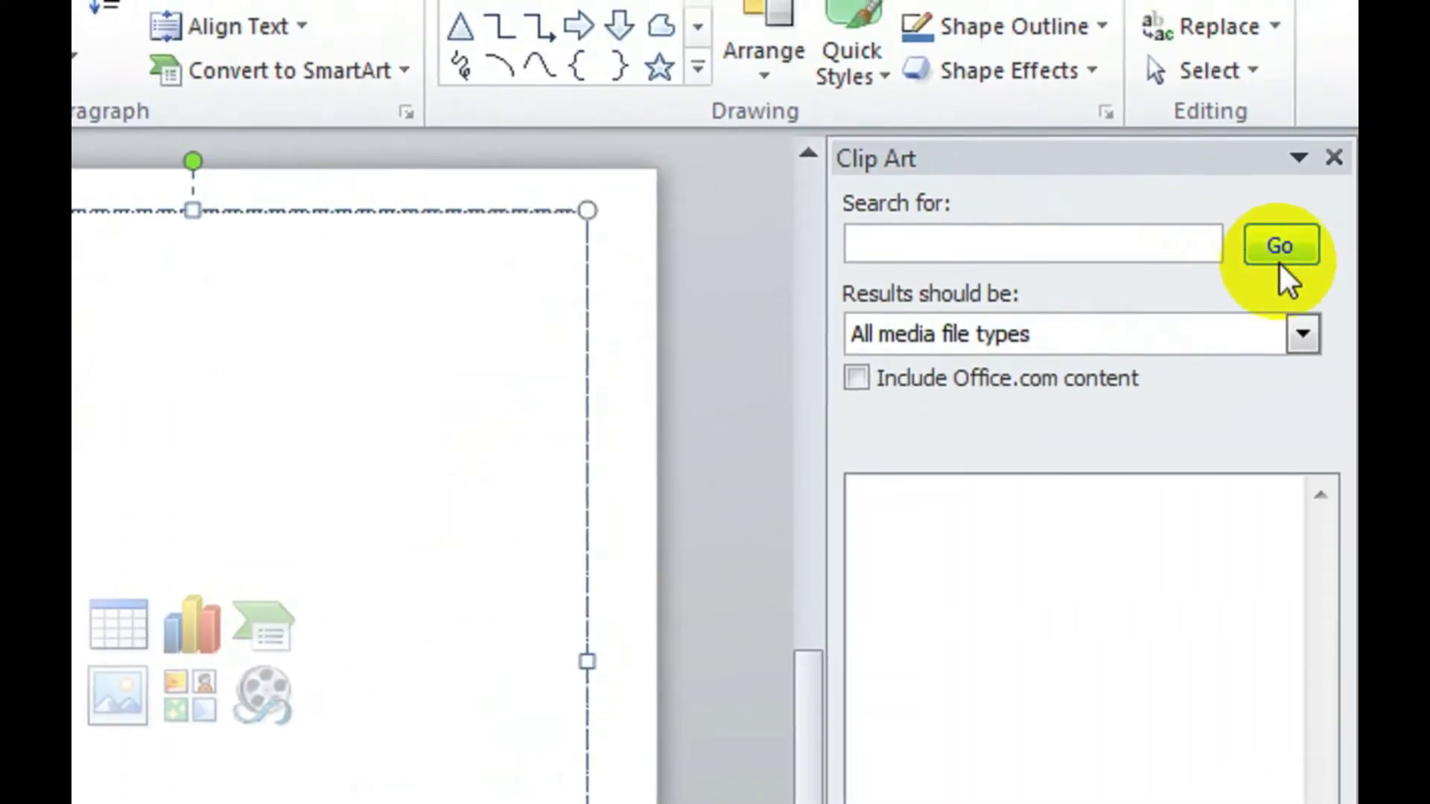
pyautogui.click(1289, 250)
pyautogui.click(1200, 581)
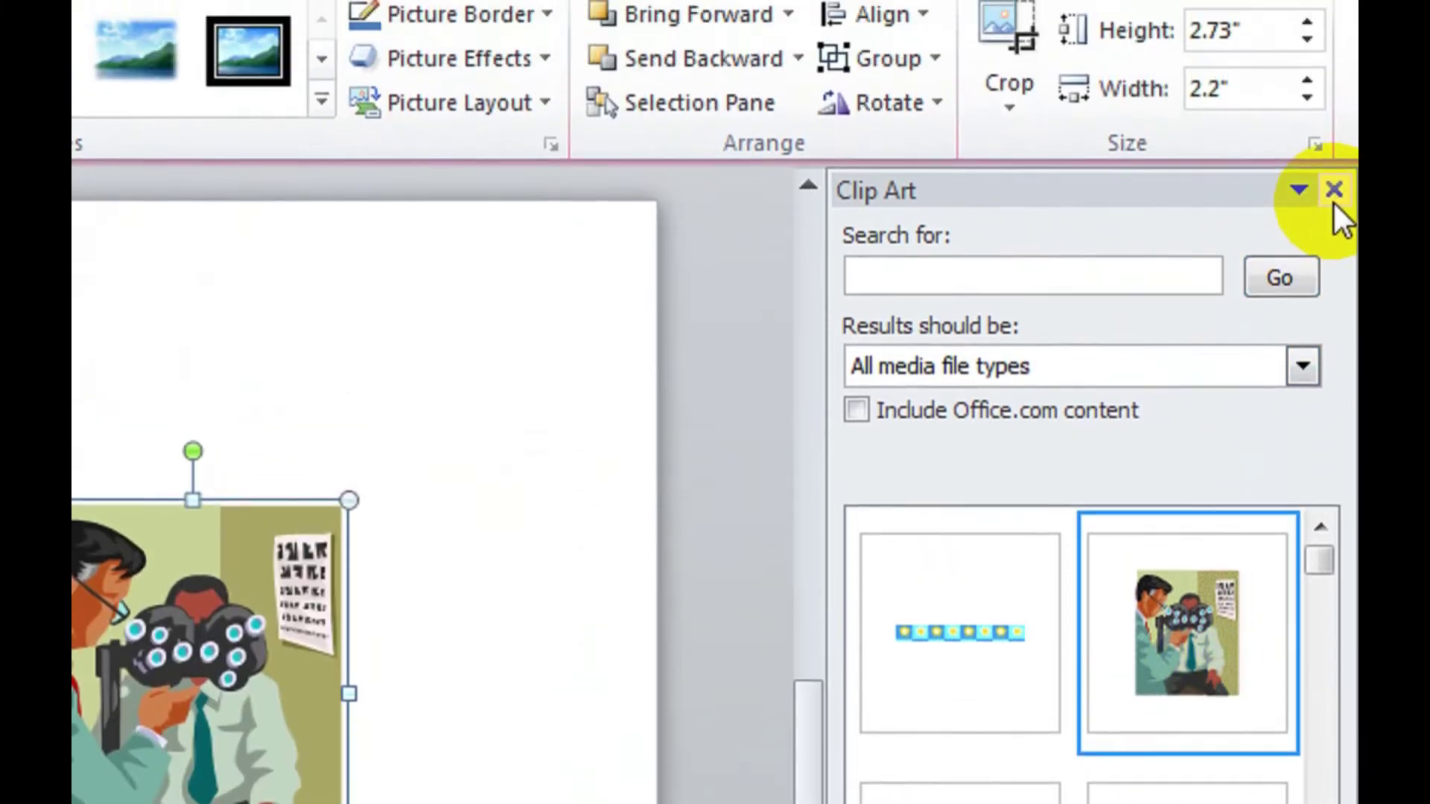
pyautogui.click(1334, 193)
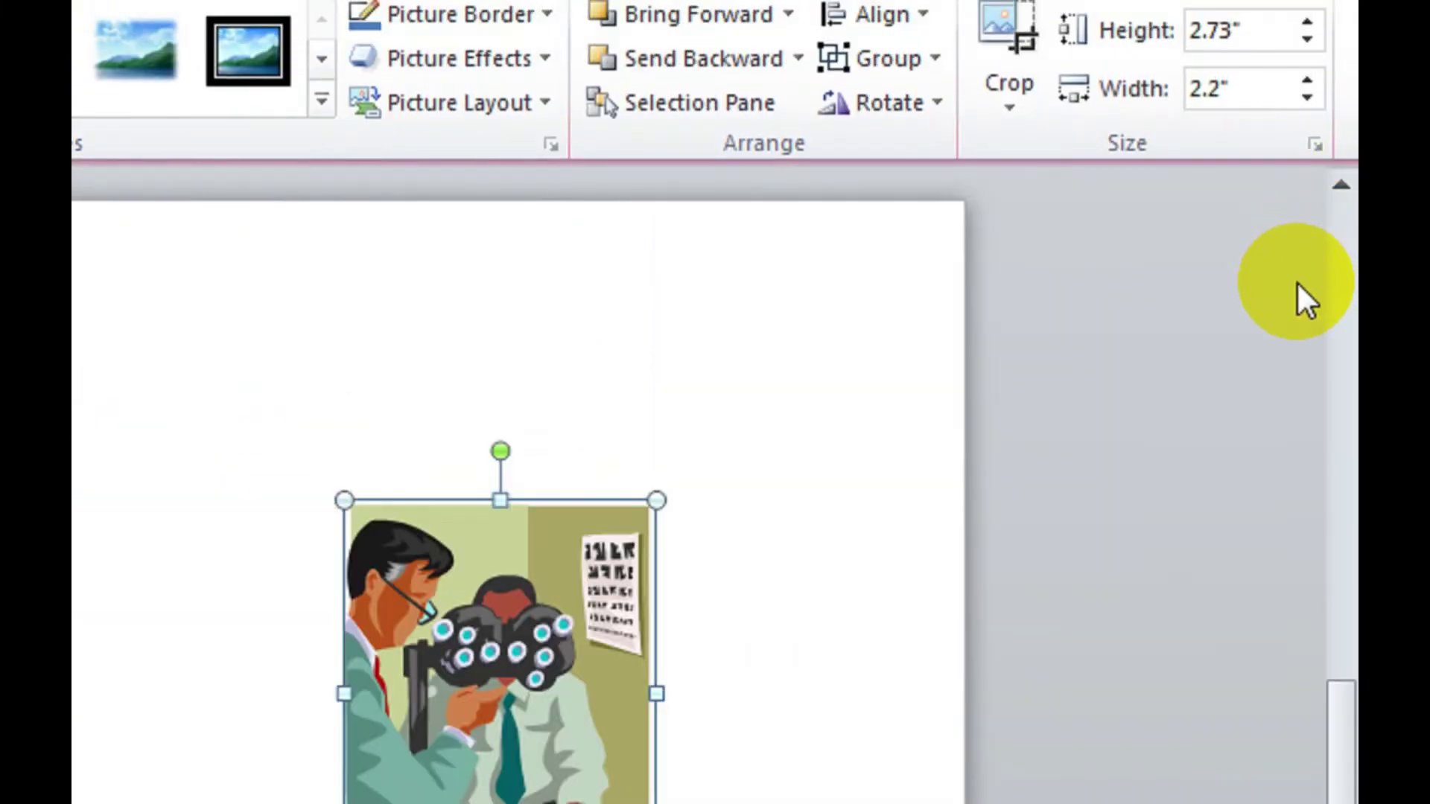
pyautogui.click(498, 658)
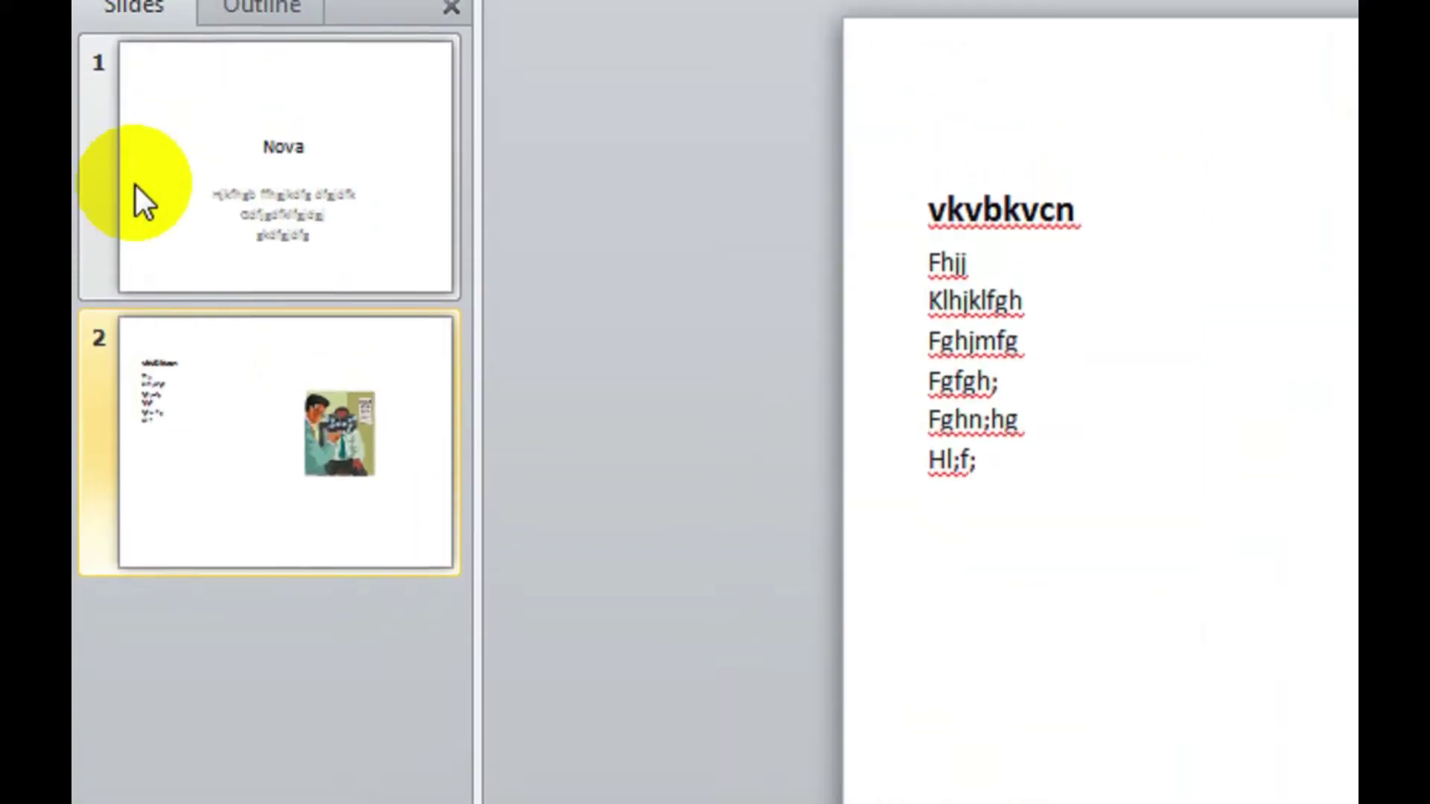
# - Select the Nova title slide, delete it, then undo to restore it
pyautogui.click(350, 211)
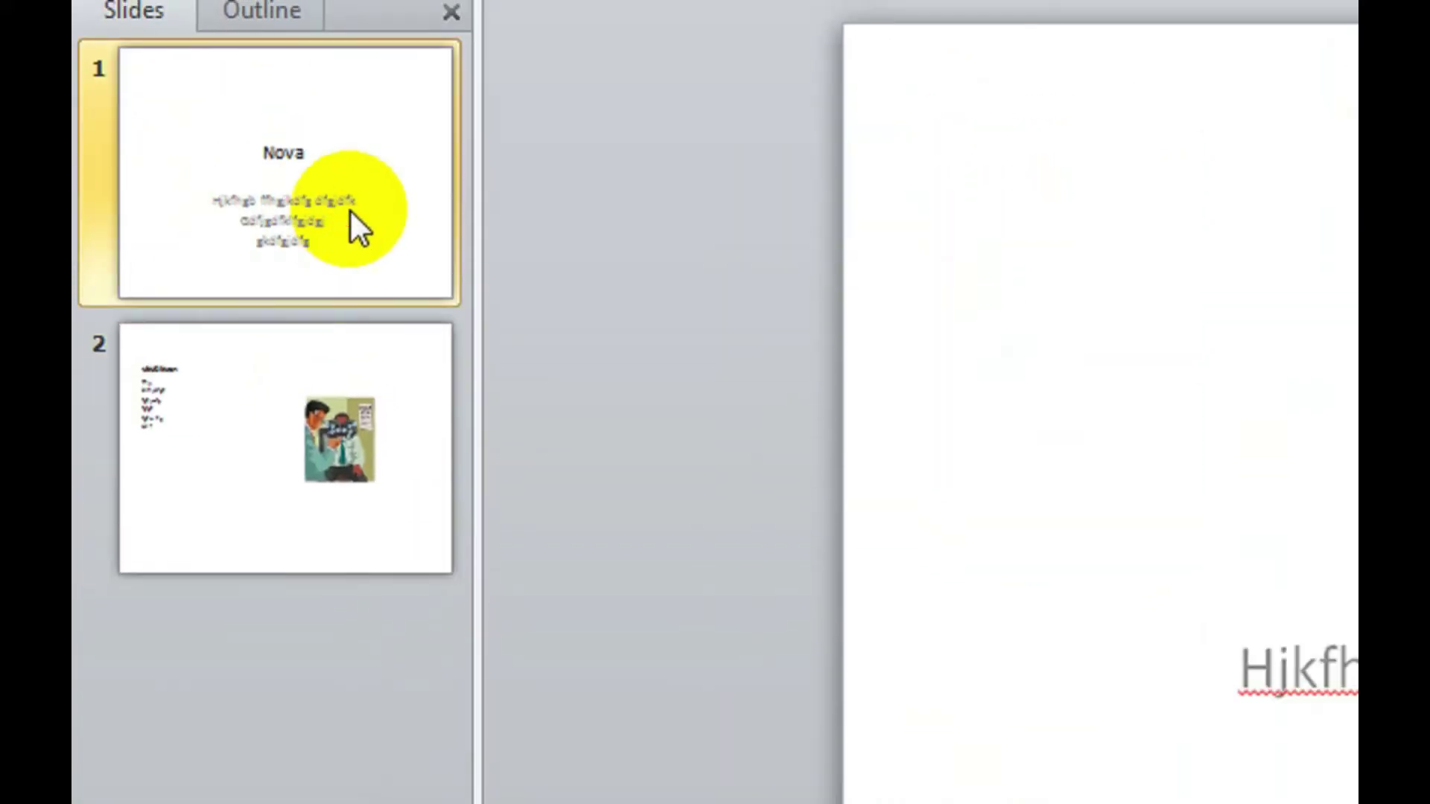
pyautogui.click(276, 453)
pyautogui.click(294, 224)
pyautogui.click(297, 336)
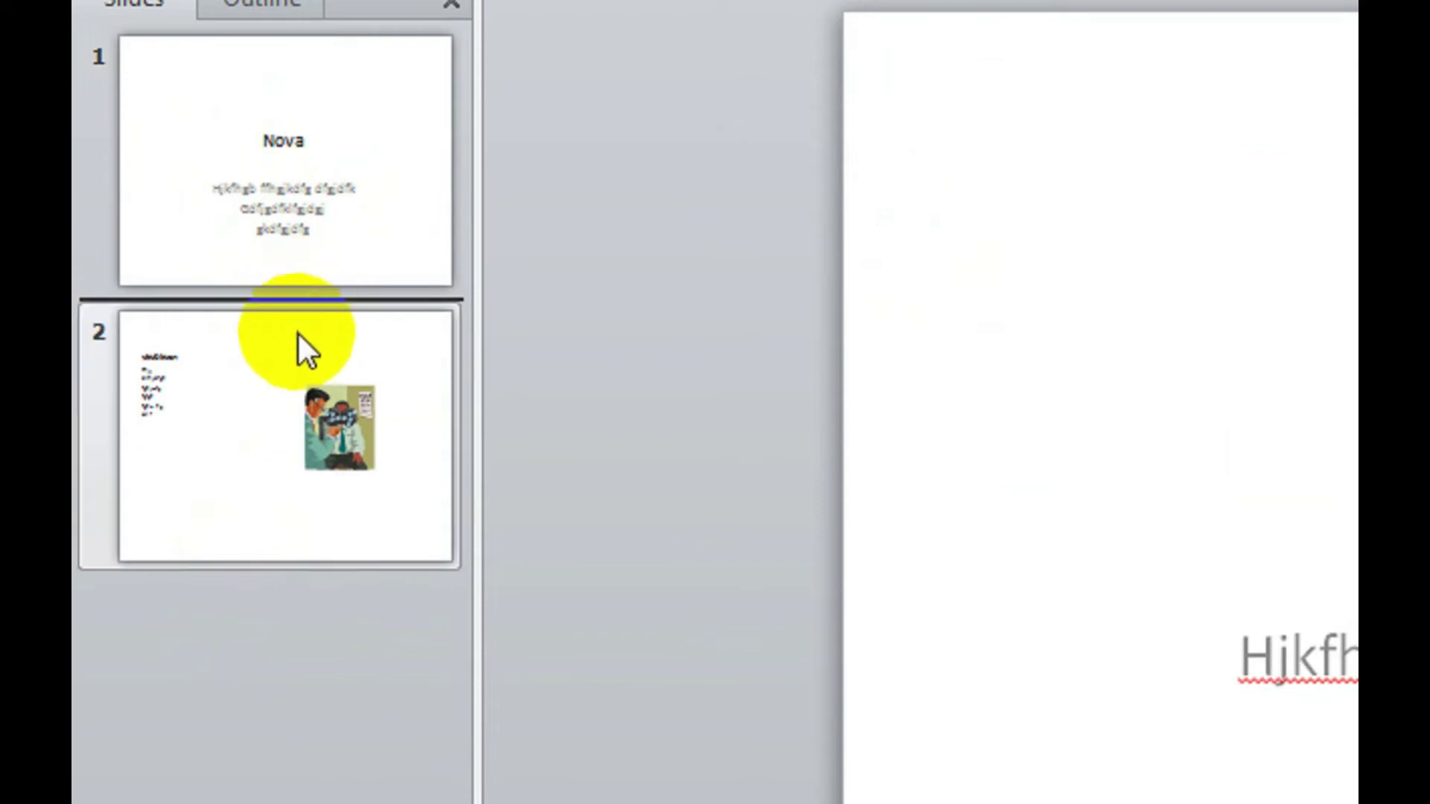
pyautogui.click(337, 195)
pyautogui.click(291, 447)
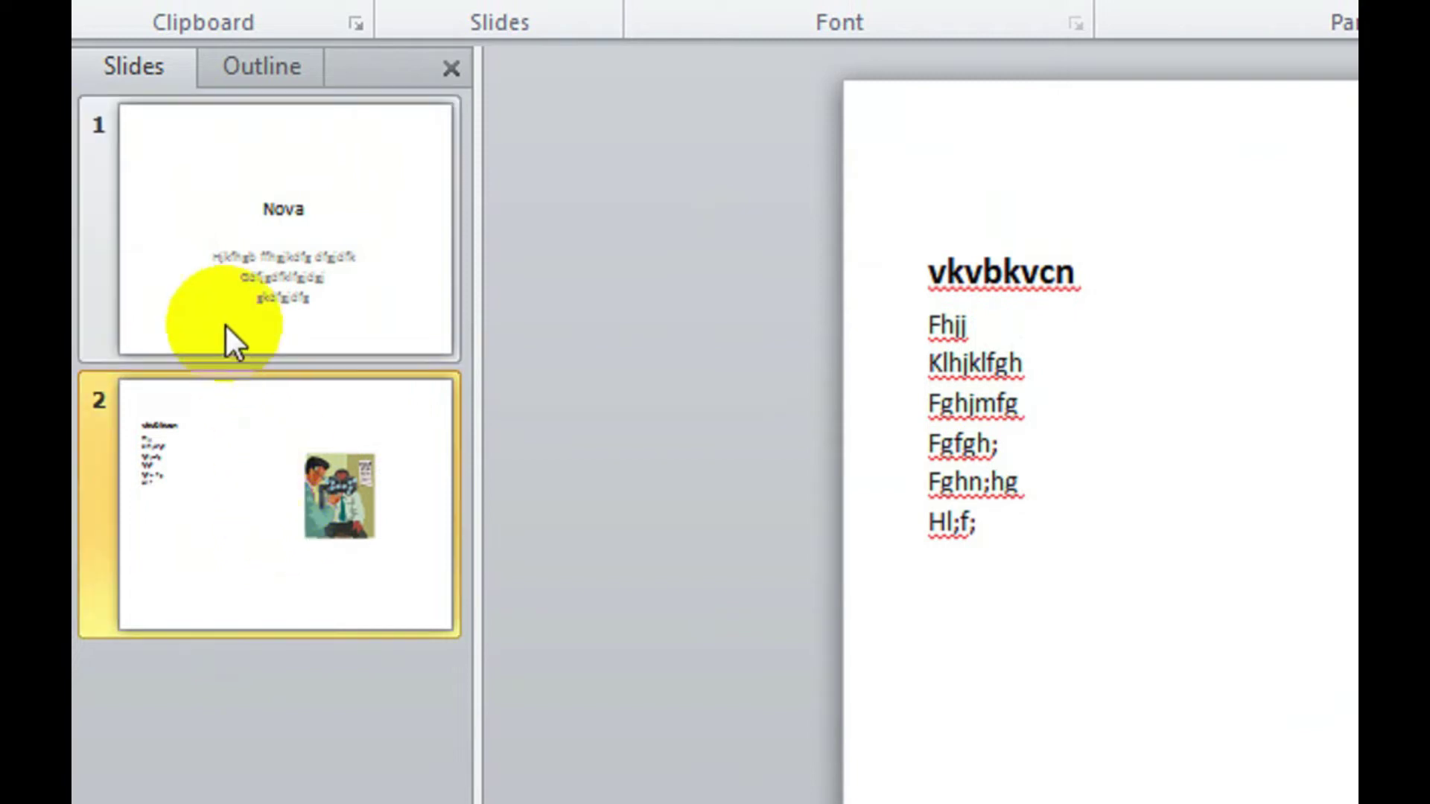
pyautogui.click(274, 251)
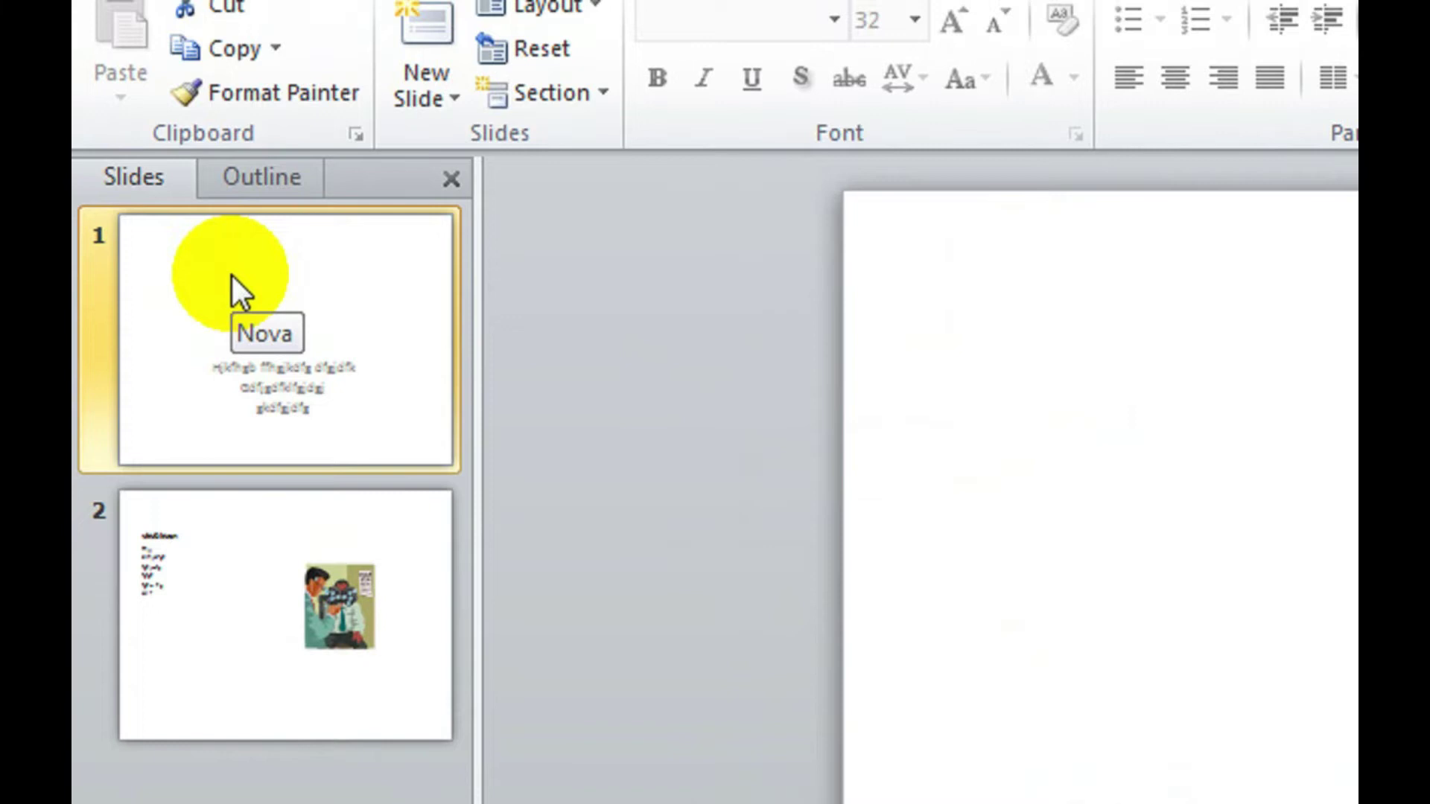
pyautogui.press('Delete')
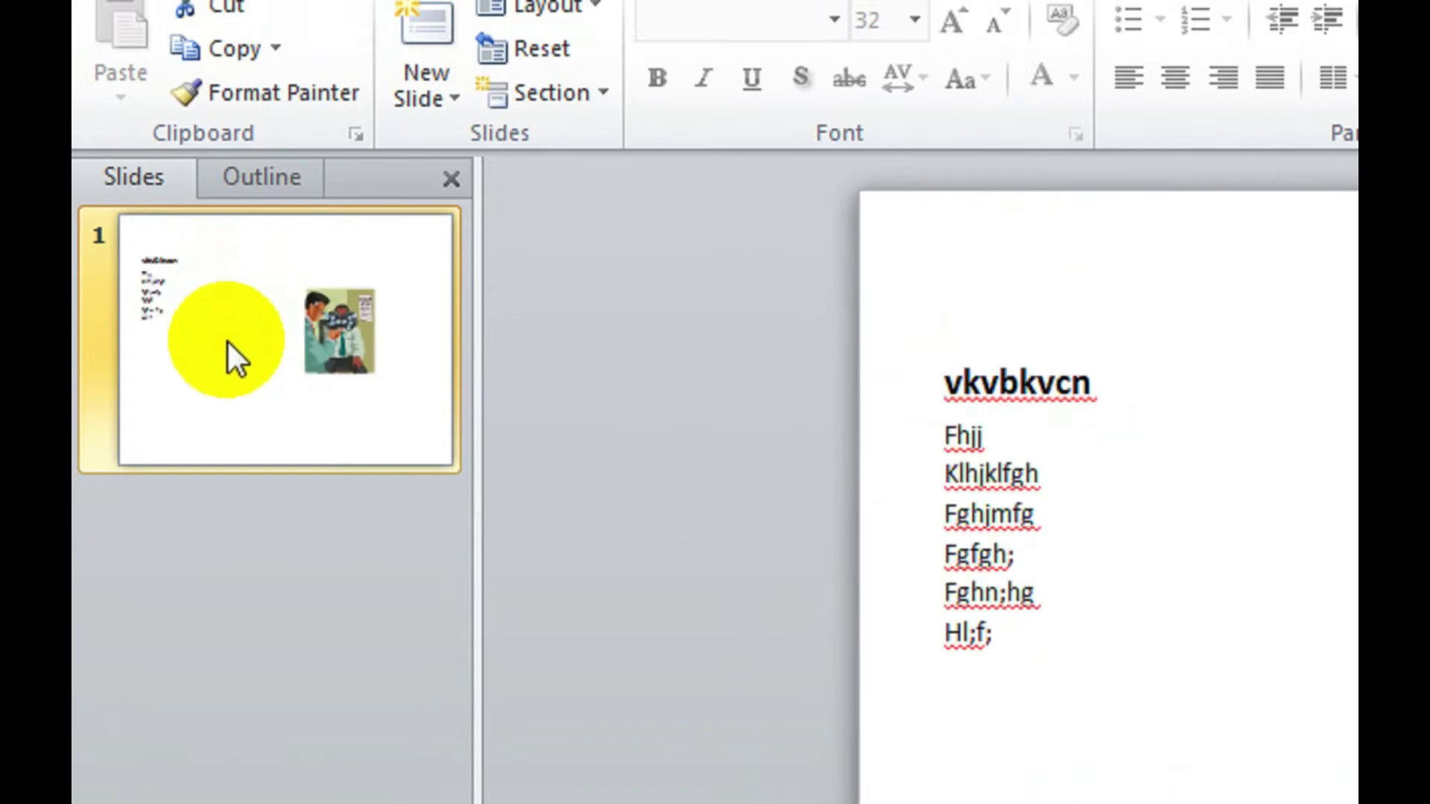
pyautogui.hotkey('ctrl', 'z')
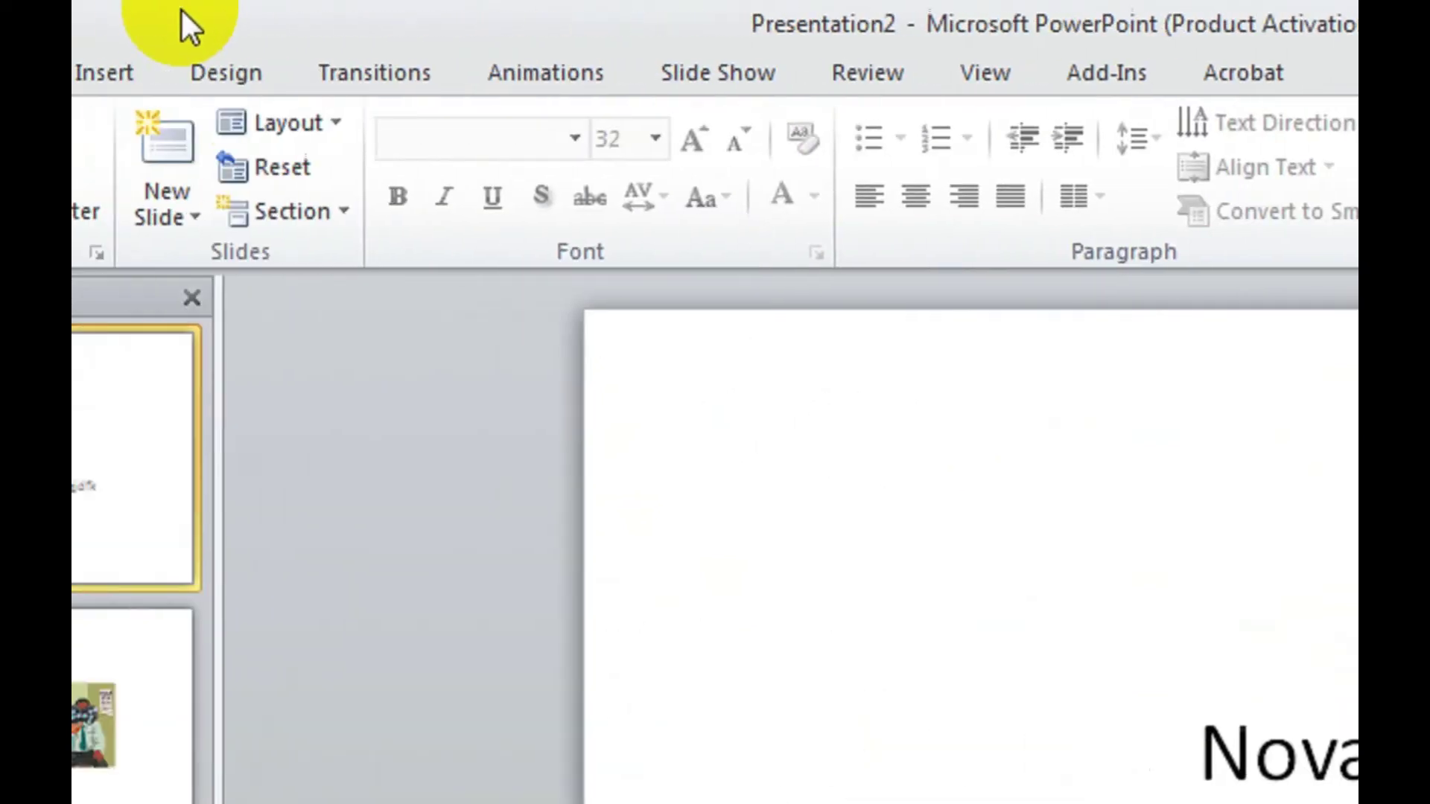
# - Apply the Content with Caption layout to slide 1 and move its three text lines into the caption body
pyautogui.click(482, 123)
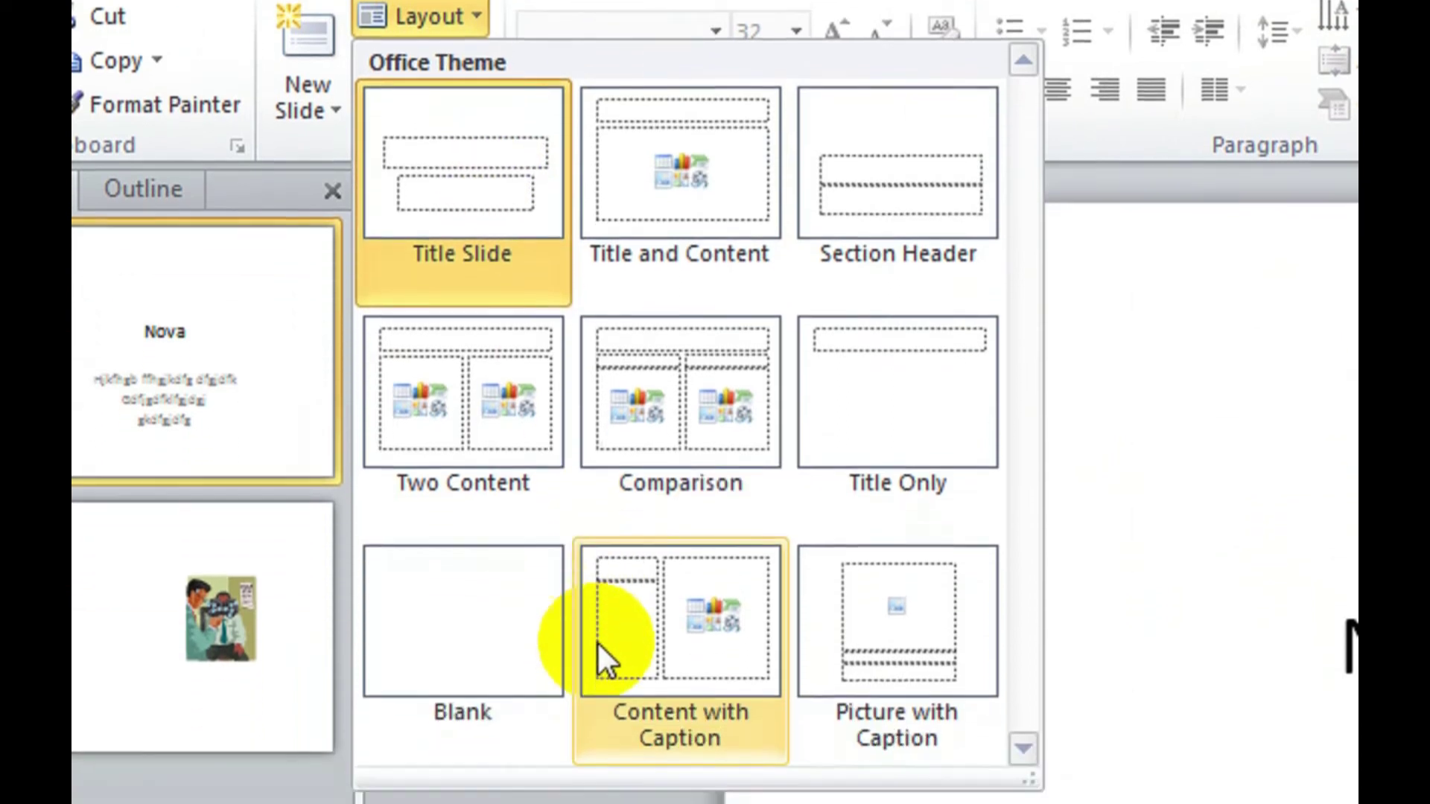
pyautogui.click(597, 656)
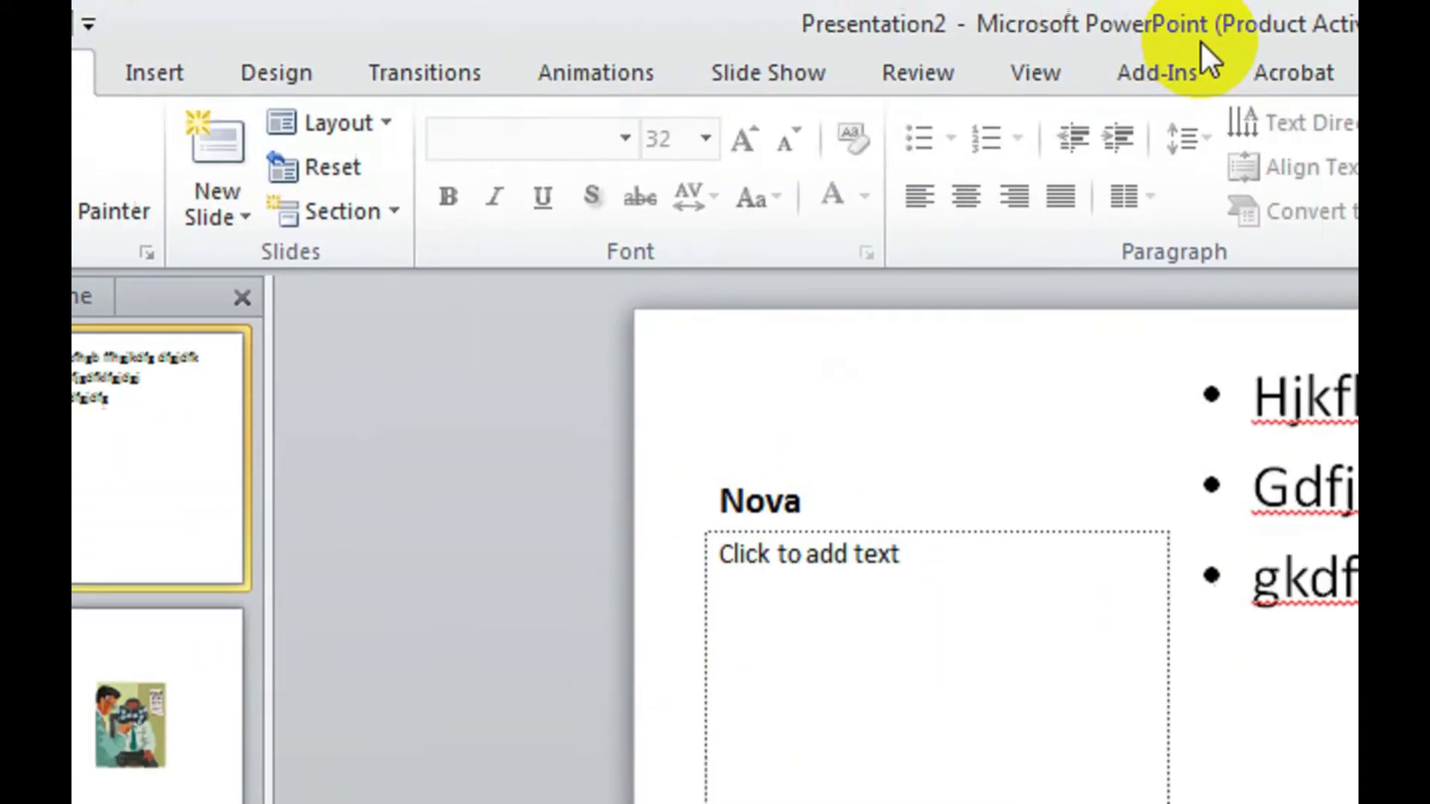
pyautogui.moveTo(1030, 395); pyautogui.dragTo(1320, 641)
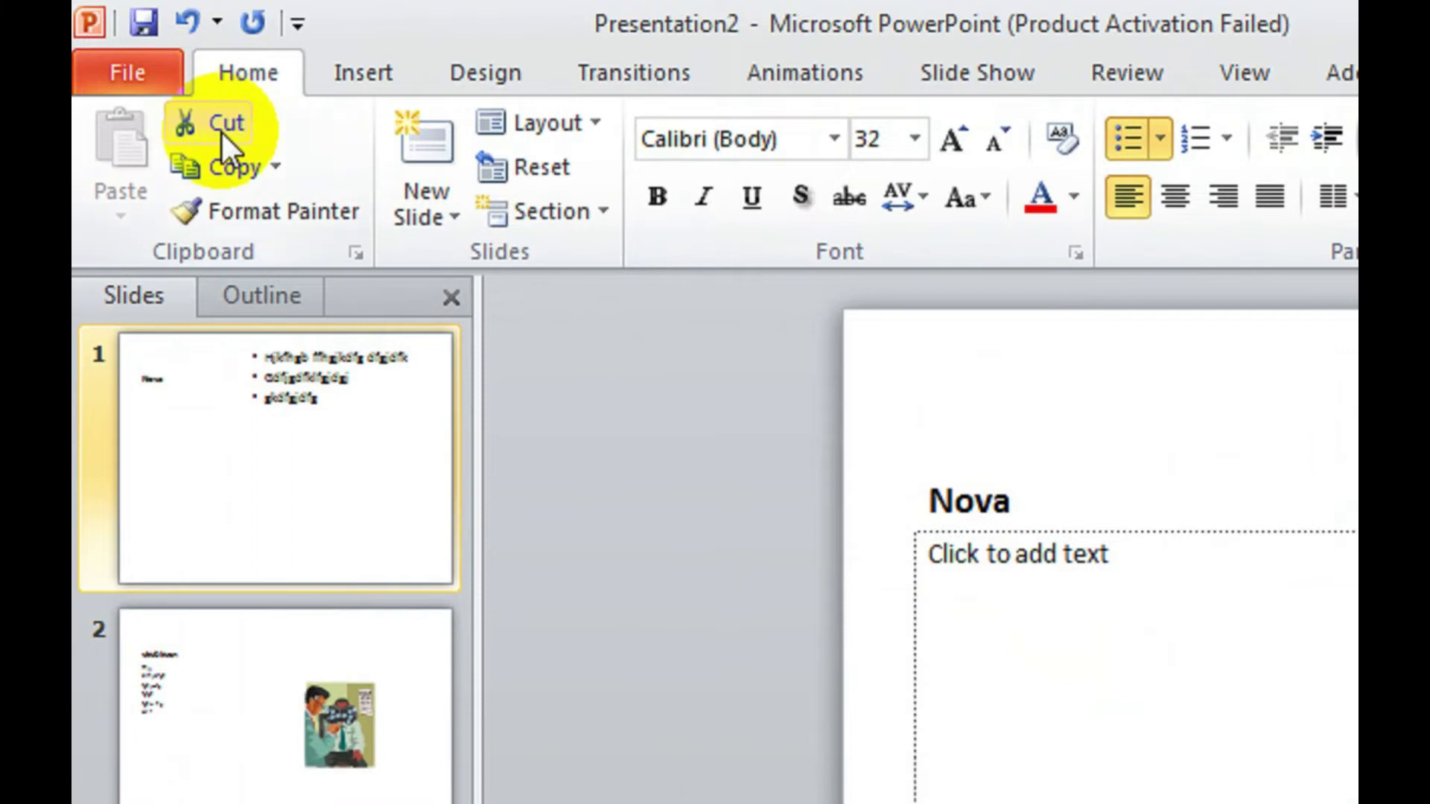
pyautogui.click(222, 134)
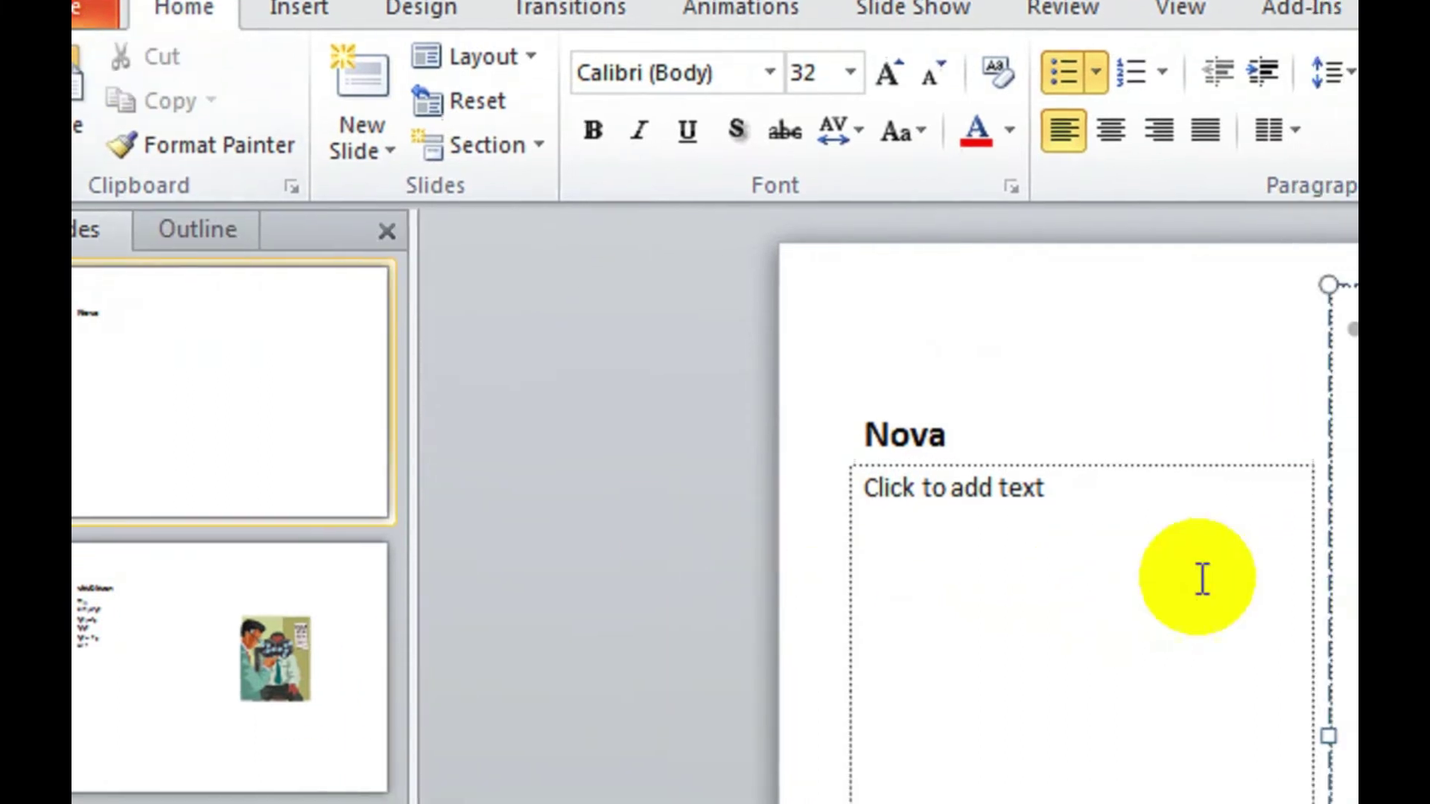
pyautogui.click(1009, 568)
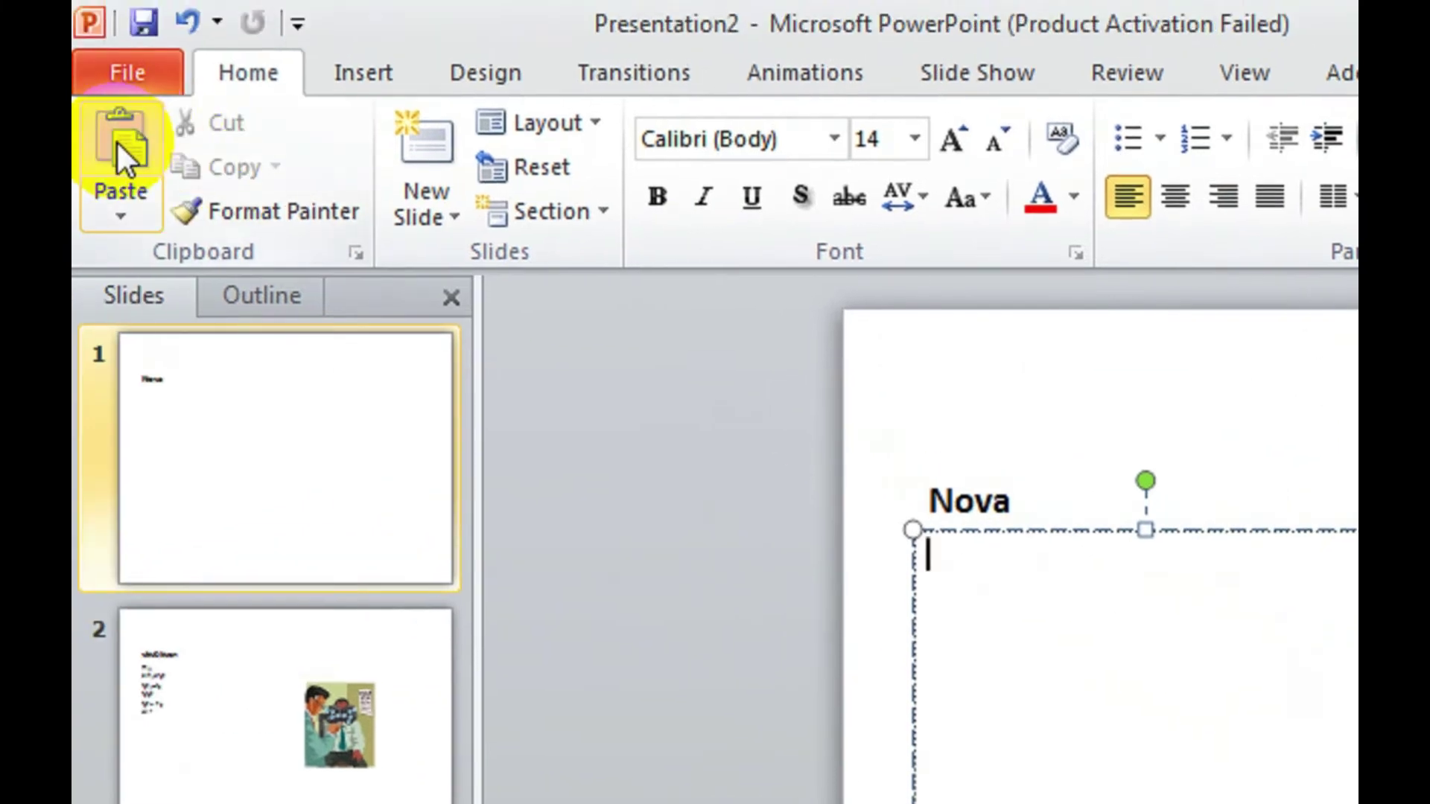
pyautogui.click(118, 143)
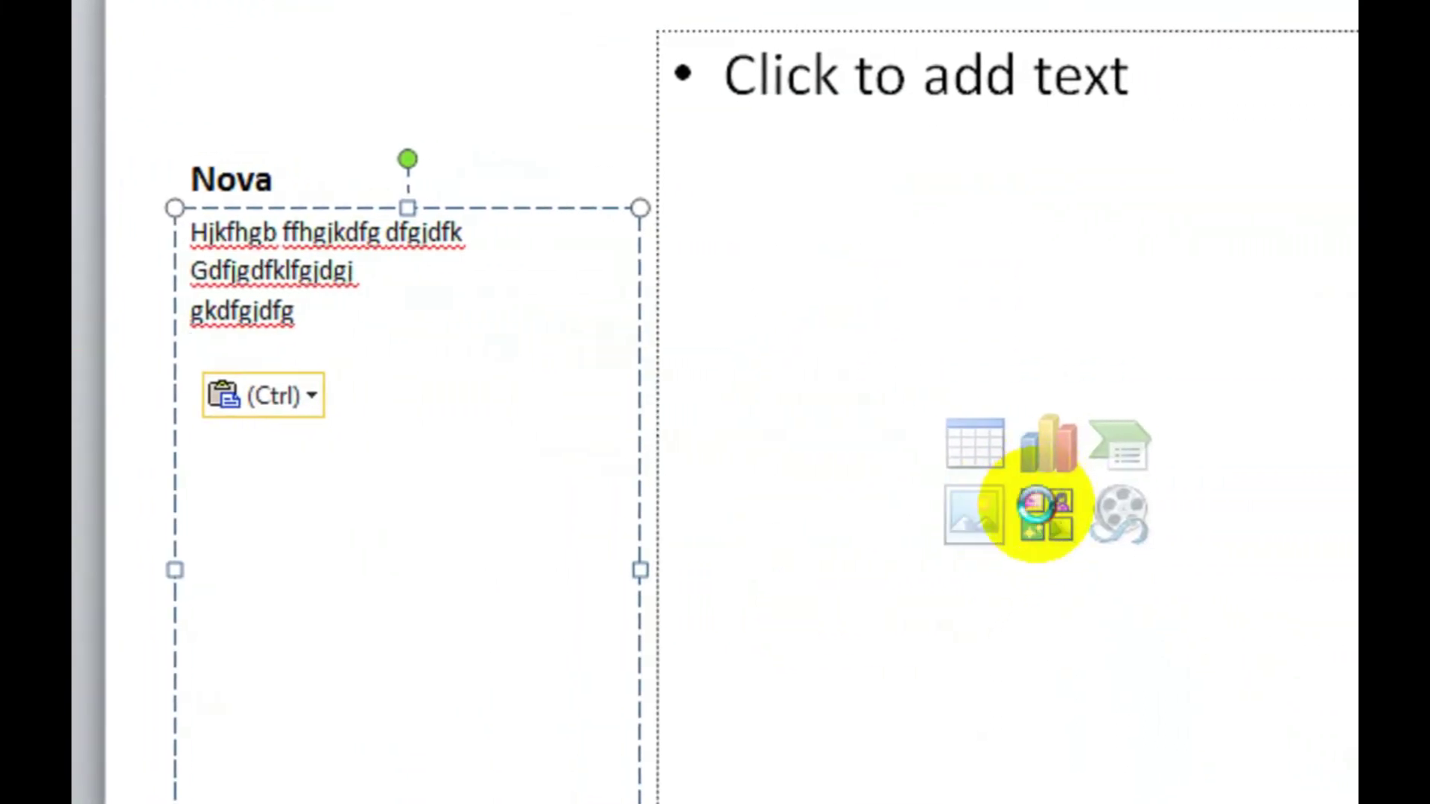
# - Insert the house-by-a-pond clip art and position it to the right of the Nova text
pyautogui.click(1037, 507)
pyautogui.click(991, 588)
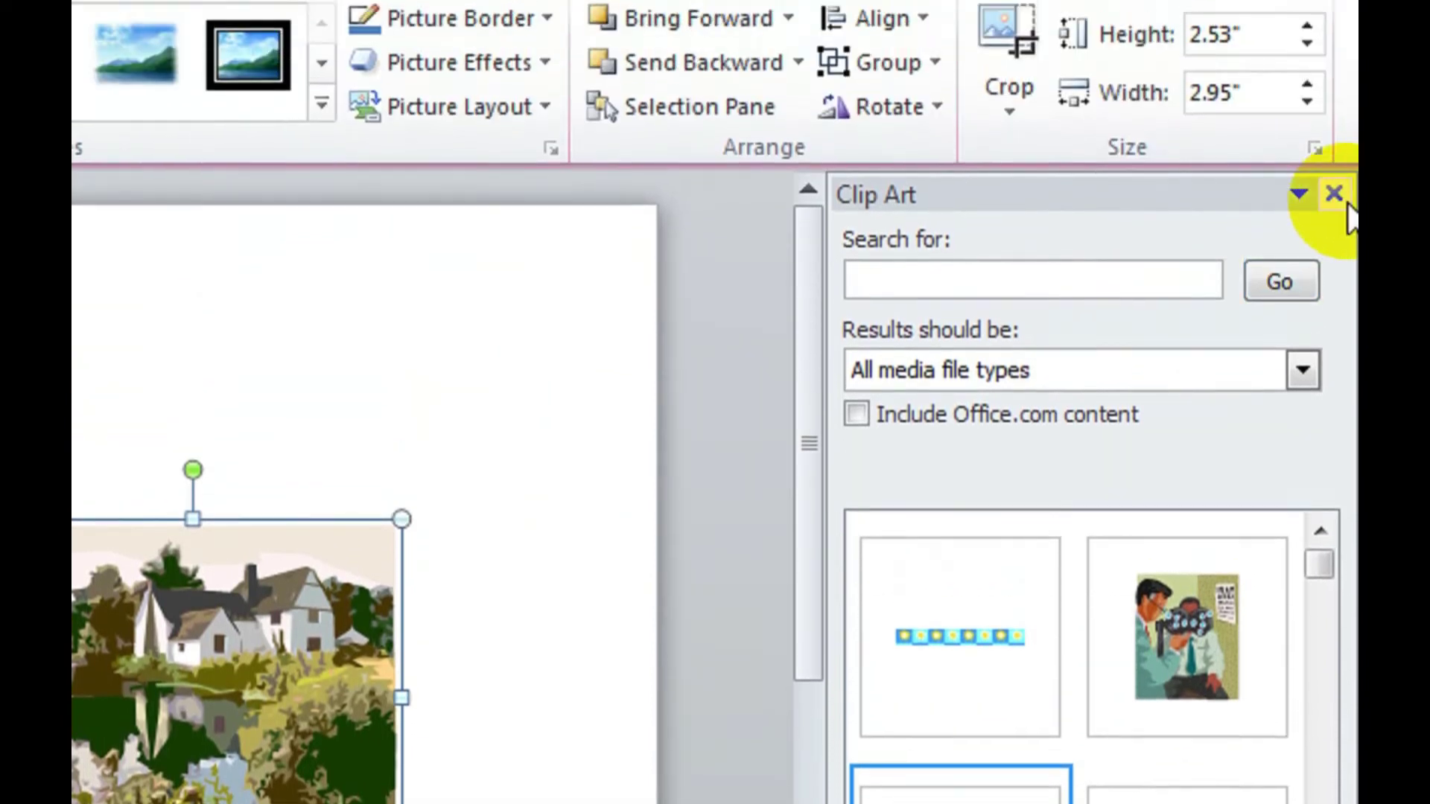
pyautogui.click(1334, 192)
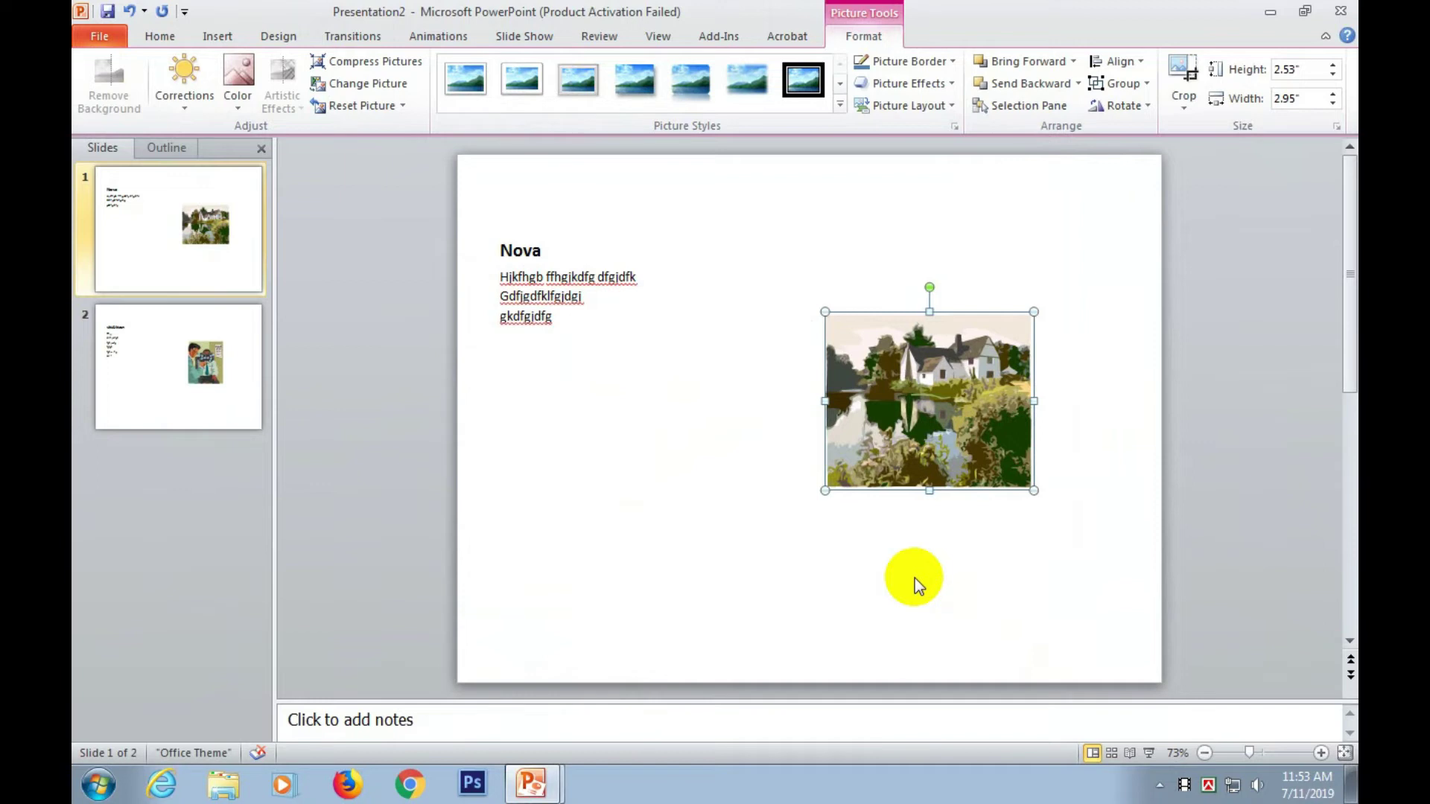
pyautogui.moveTo(953, 344); pyautogui.dragTo(574, 508)
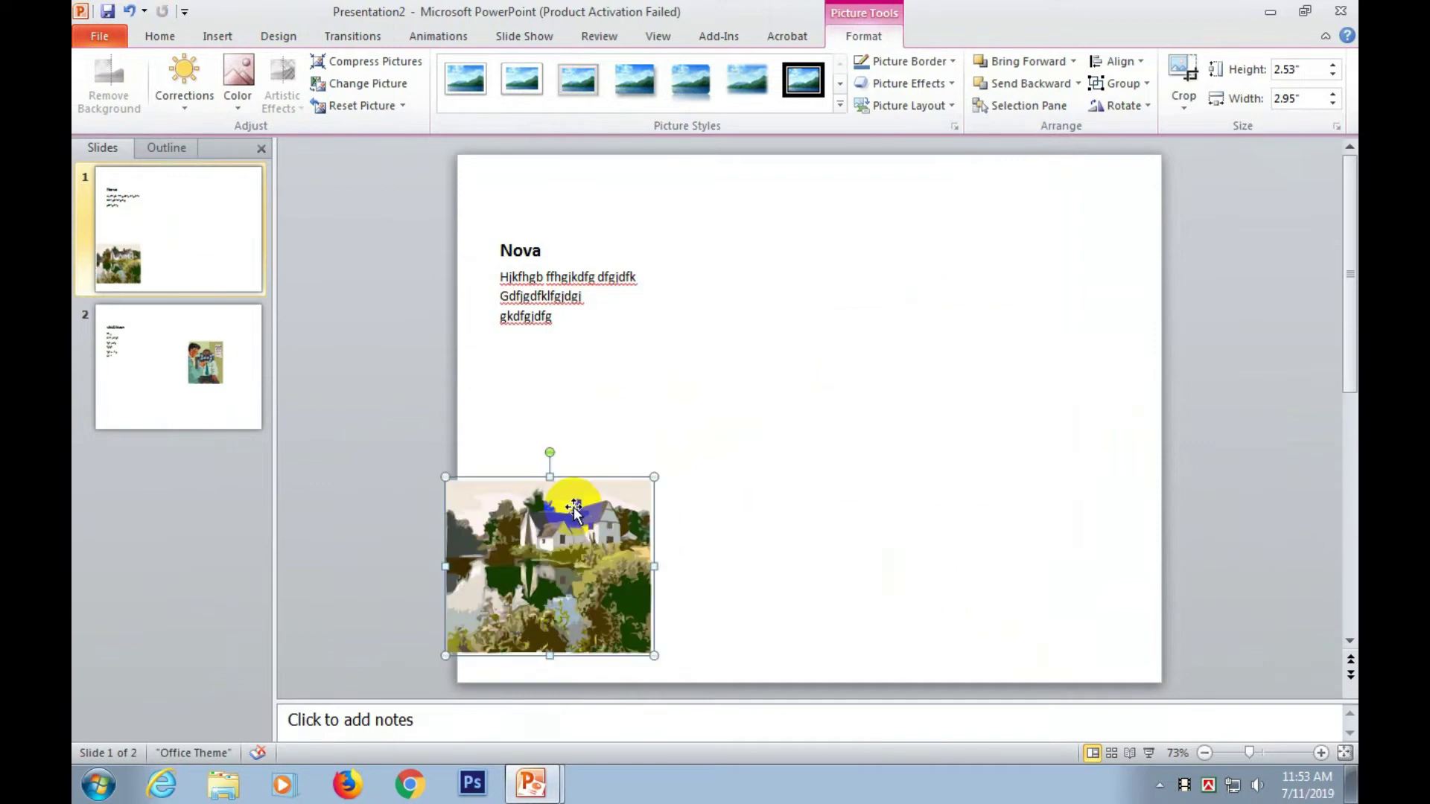
pyautogui.moveTo(572, 559)
pyautogui.mouseDown()
pyautogui.moveTo(1014, 383)
pyautogui.moveTo(1003, 378)
pyautogui.mouseUp()
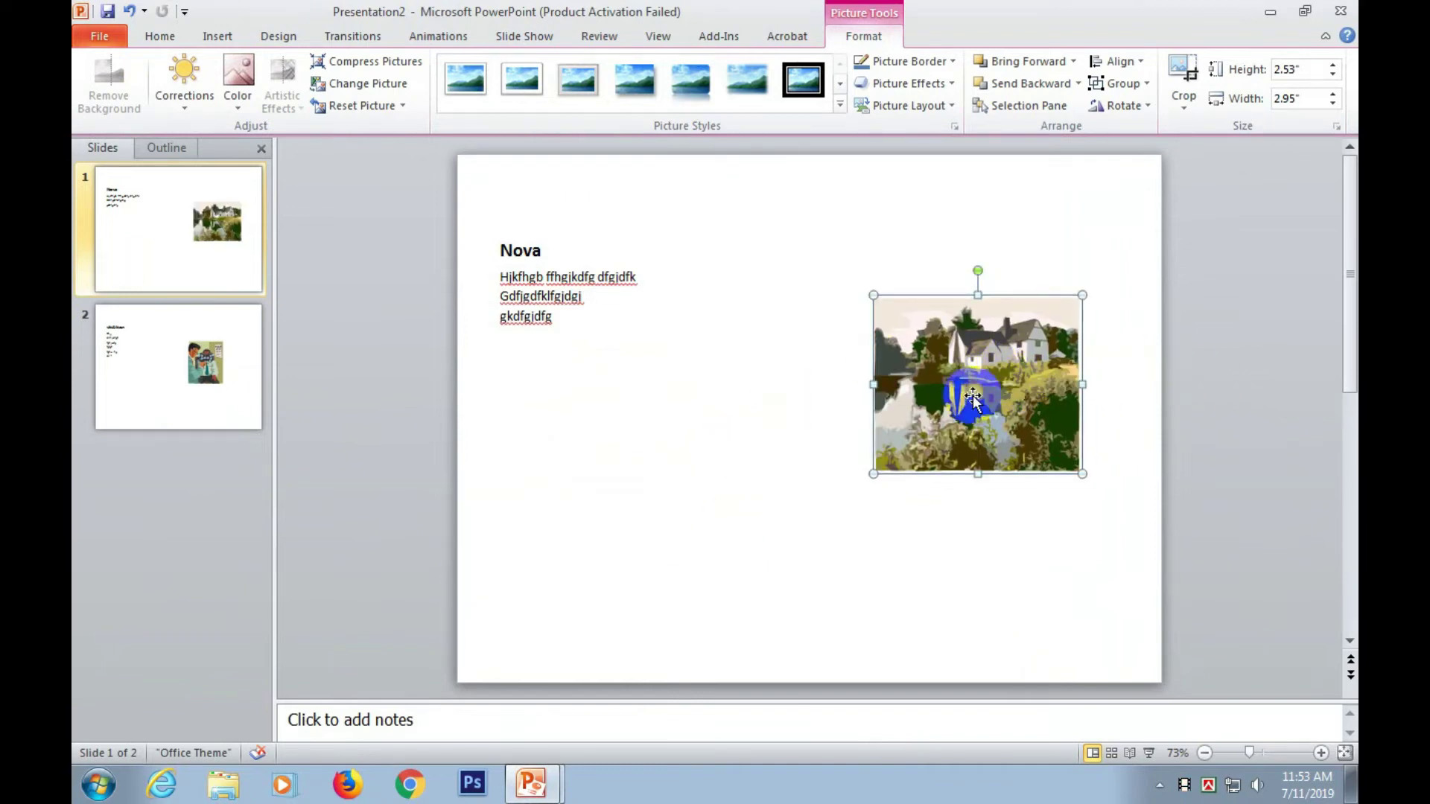
pyautogui.click(940, 526)
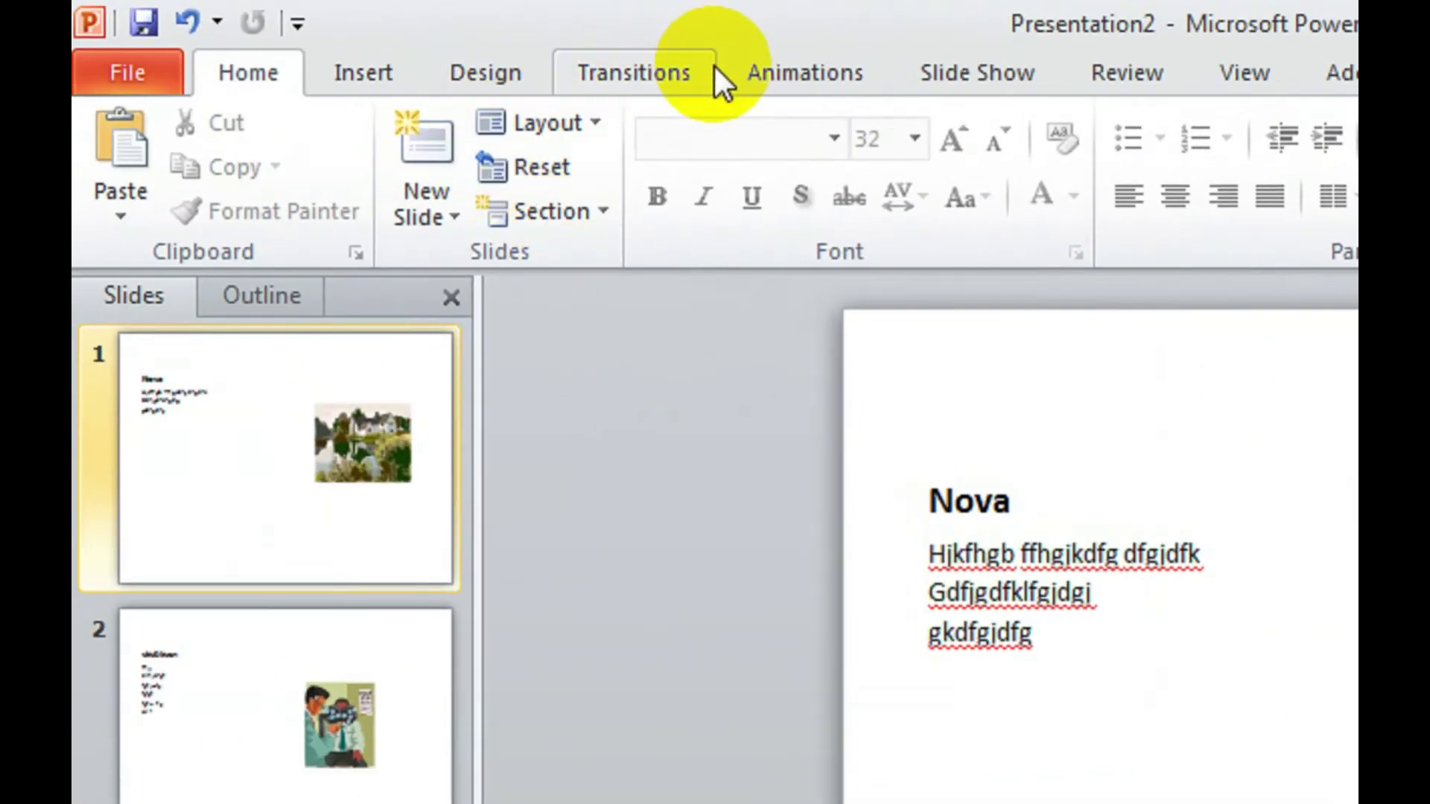
# - Select the Nova title and bring up the full list of entrance effects
pyautogui.click(437, 34)
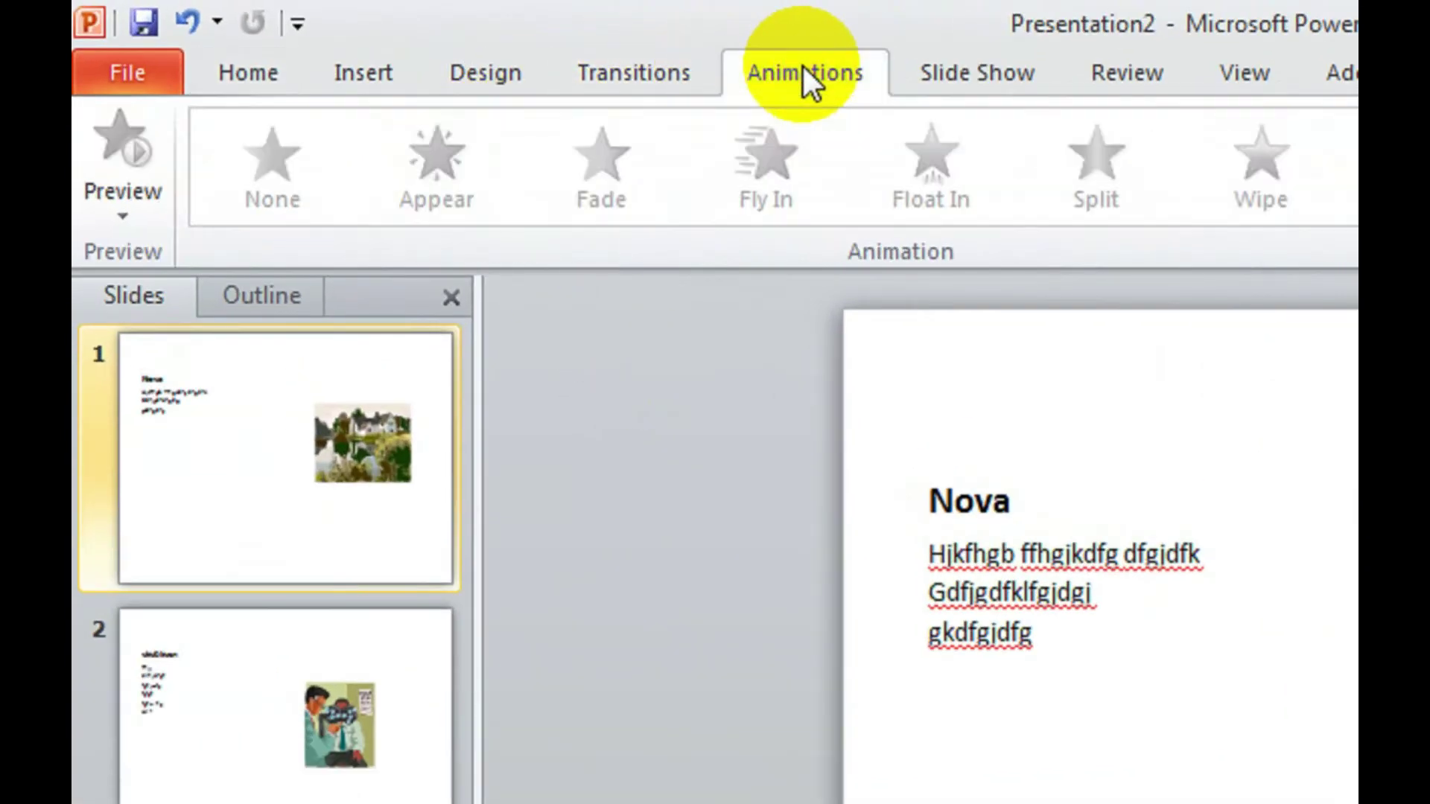
pyautogui.doubleClick(986, 501)
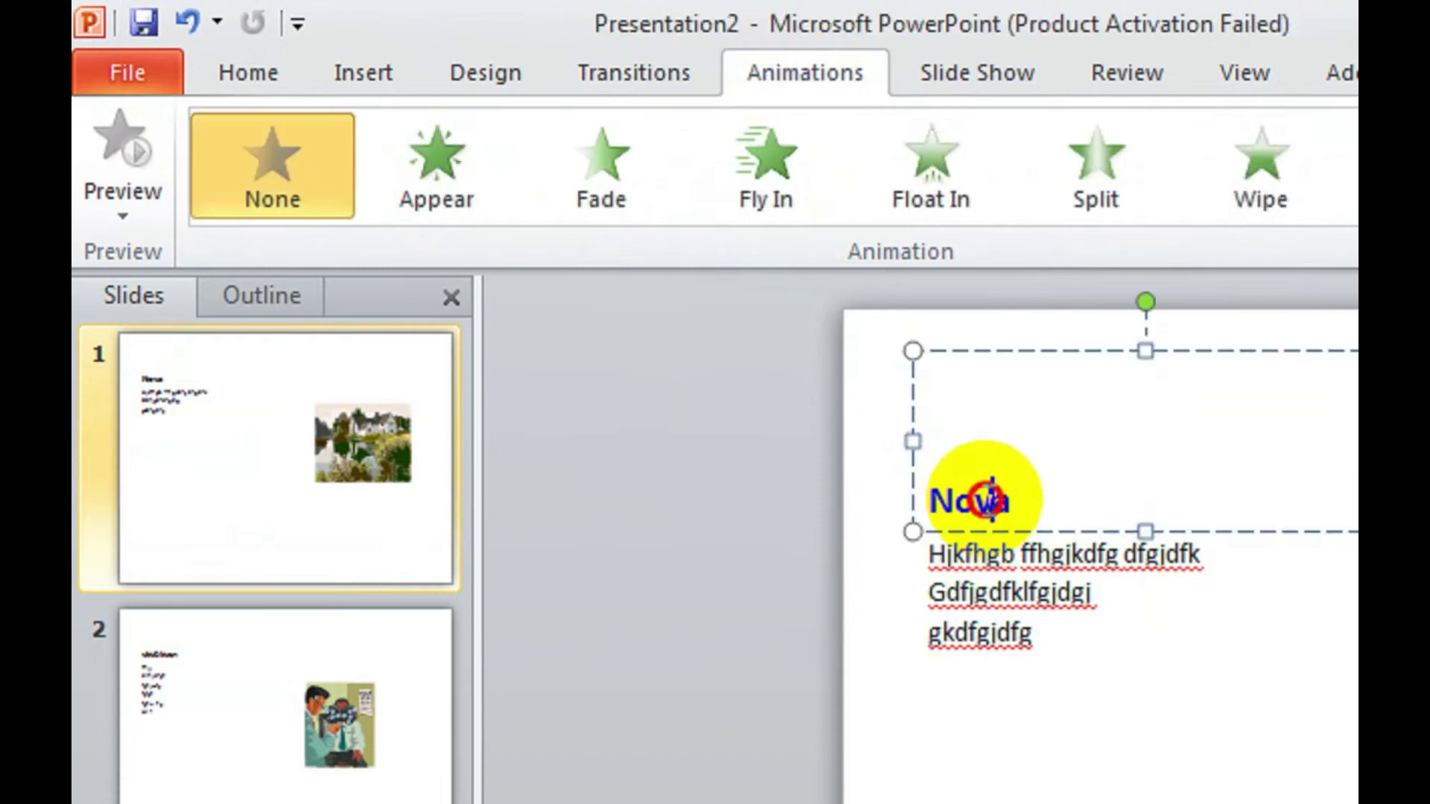
pyautogui.click(989, 500)
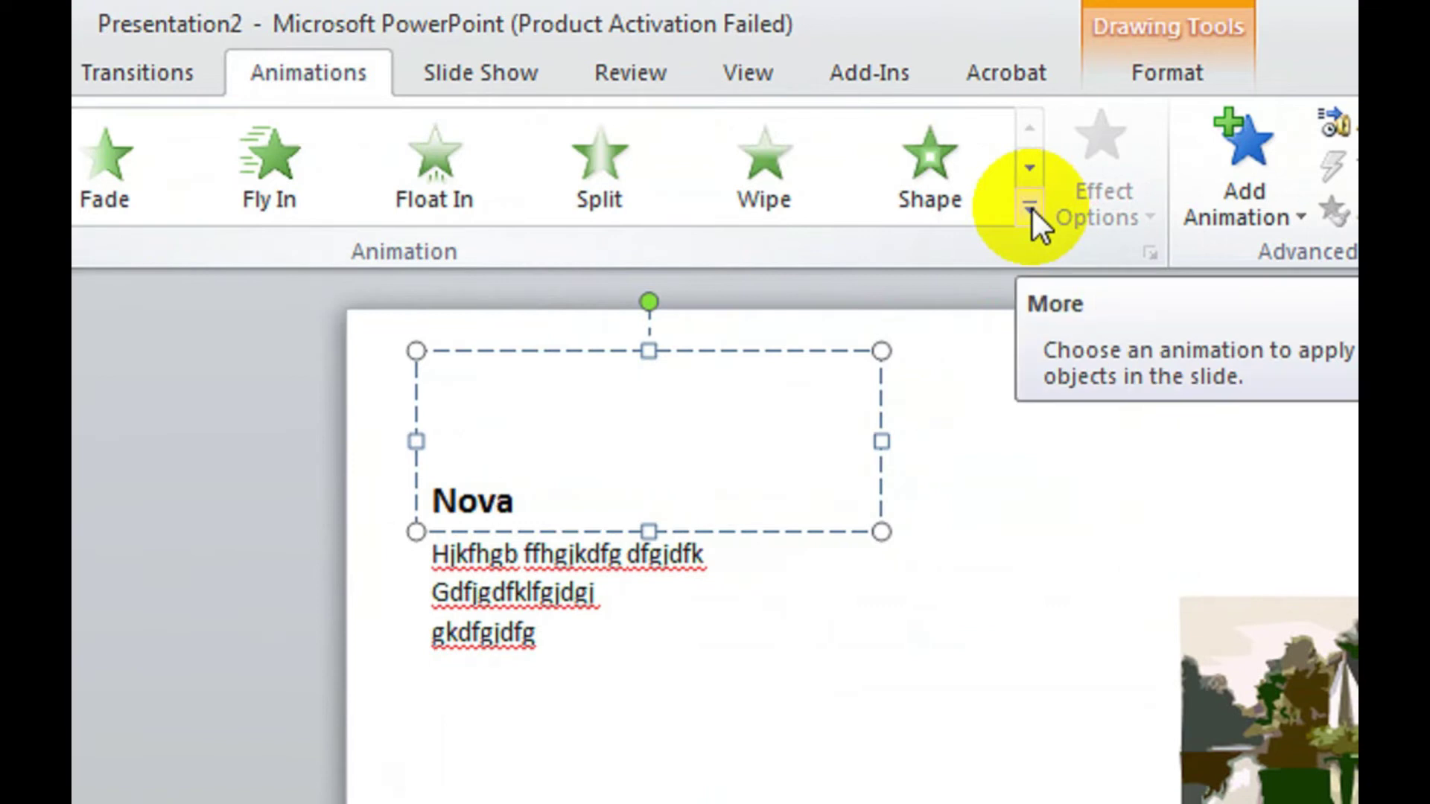
pyautogui.click(1032, 209)
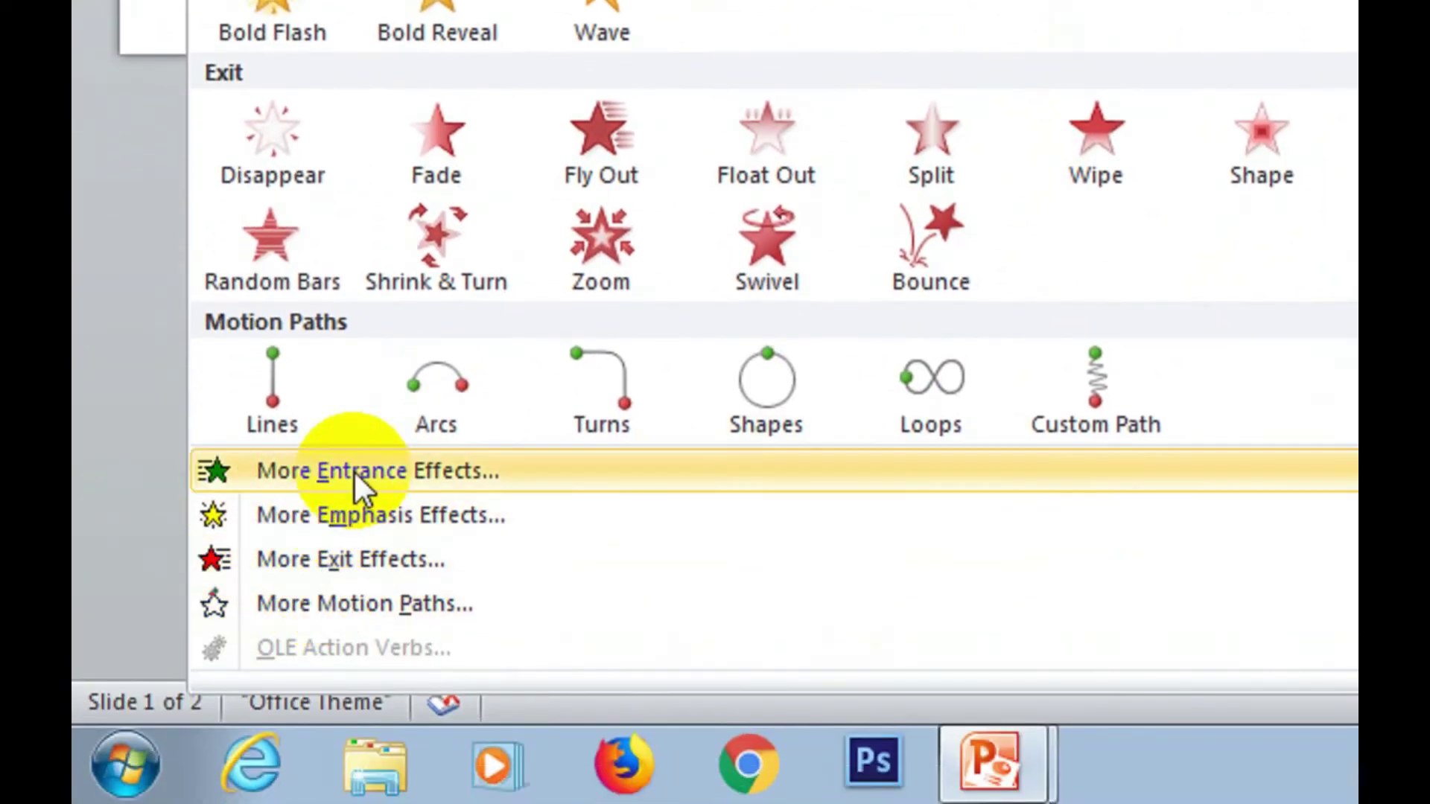
pyautogui.click(357, 472)
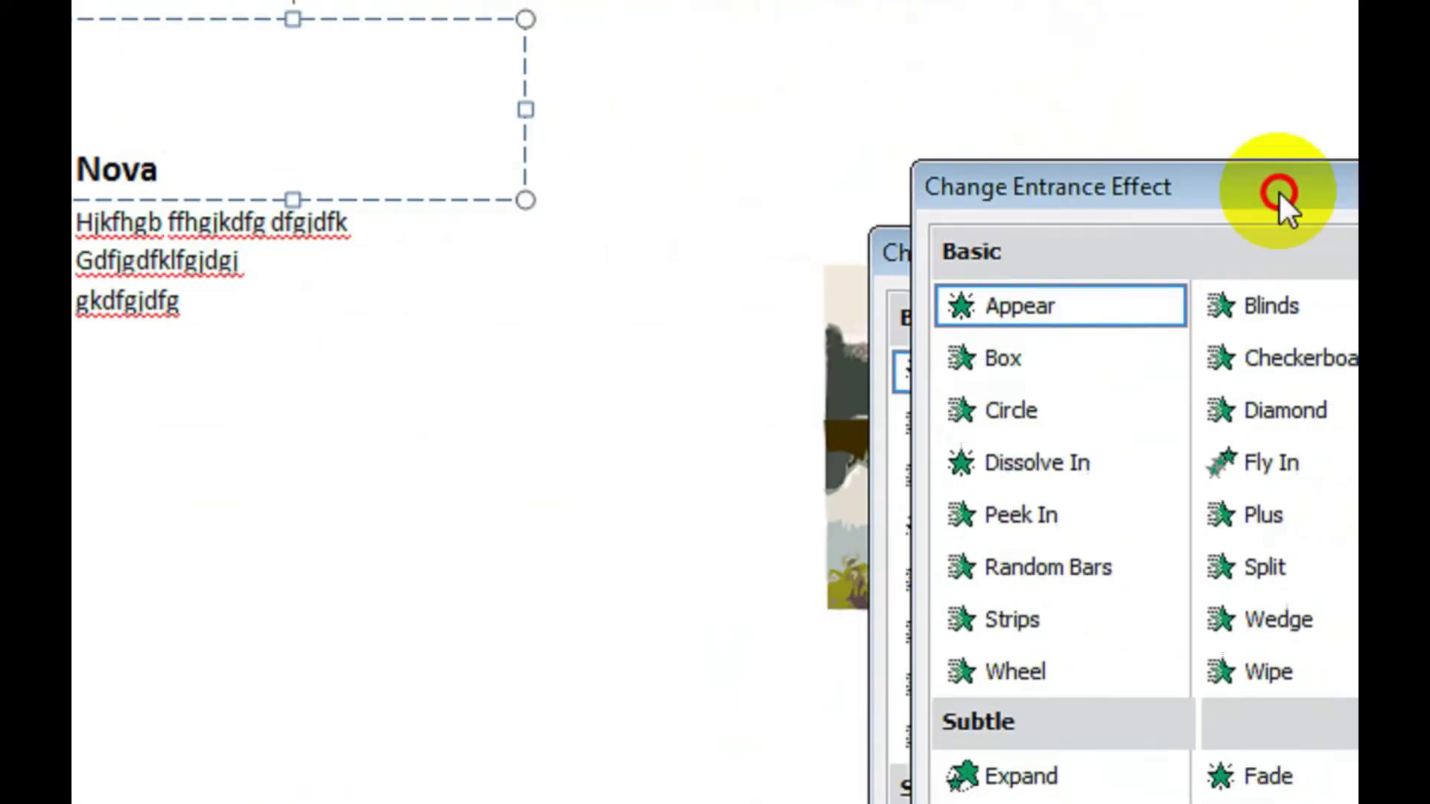
# - Preview Fly In, Box and Zoom, then apply Swivel as the title's entrance animation
pyautogui.moveTo(1036, 206); pyautogui.dragTo(1046, 198)
pyautogui.click(1005, 477)
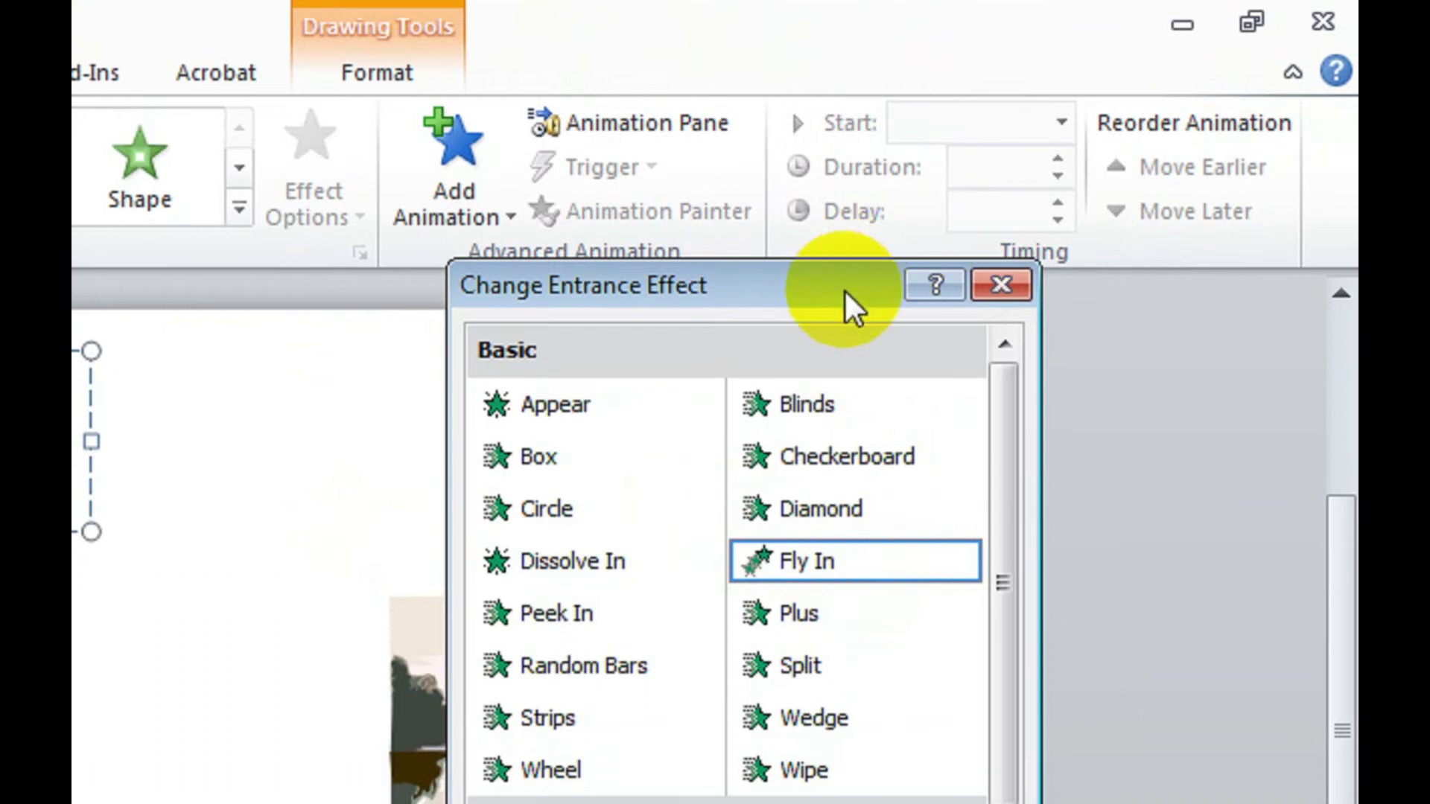
pyautogui.moveTo(843, 289); pyautogui.dragTo(397, 334)
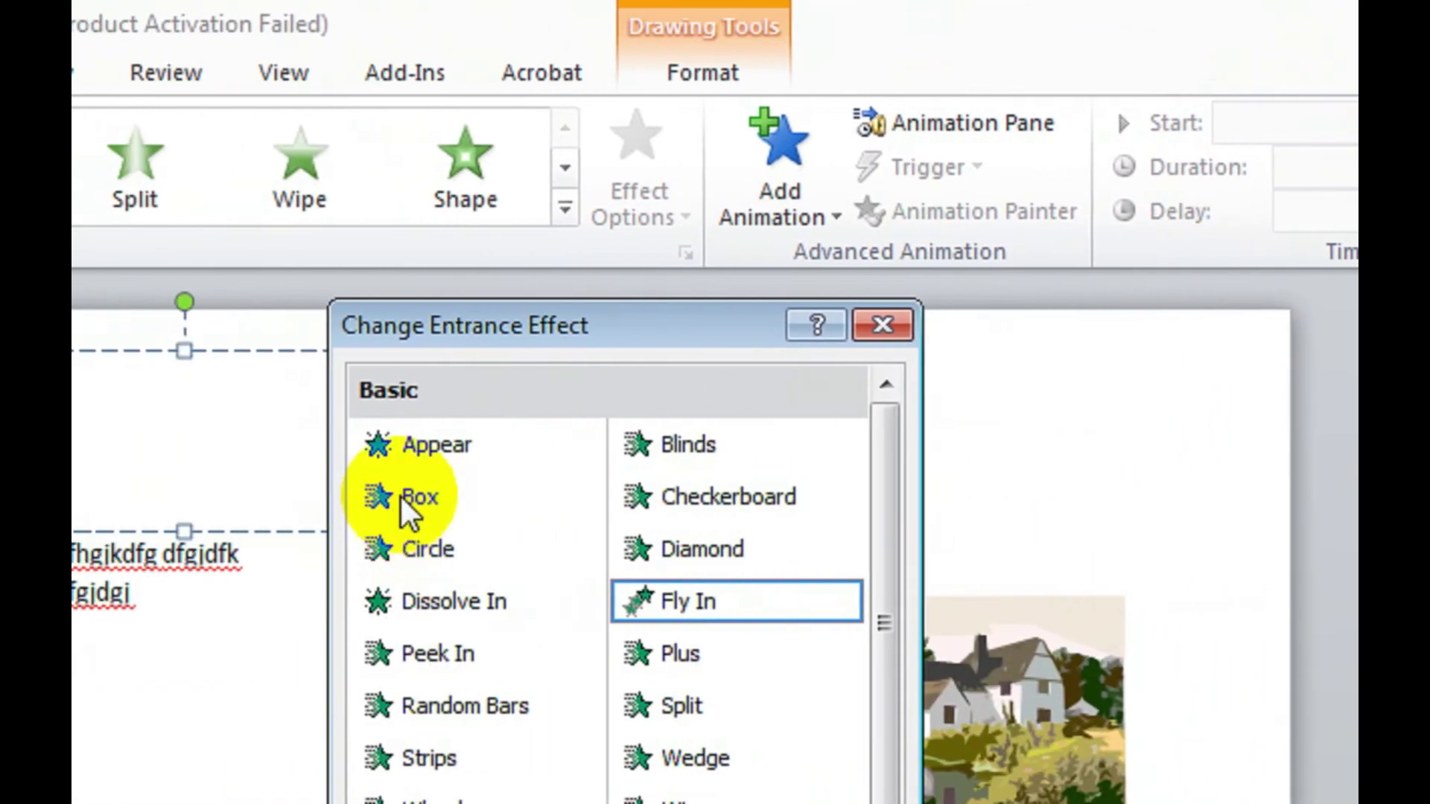
pyautogui.click(400, 498)
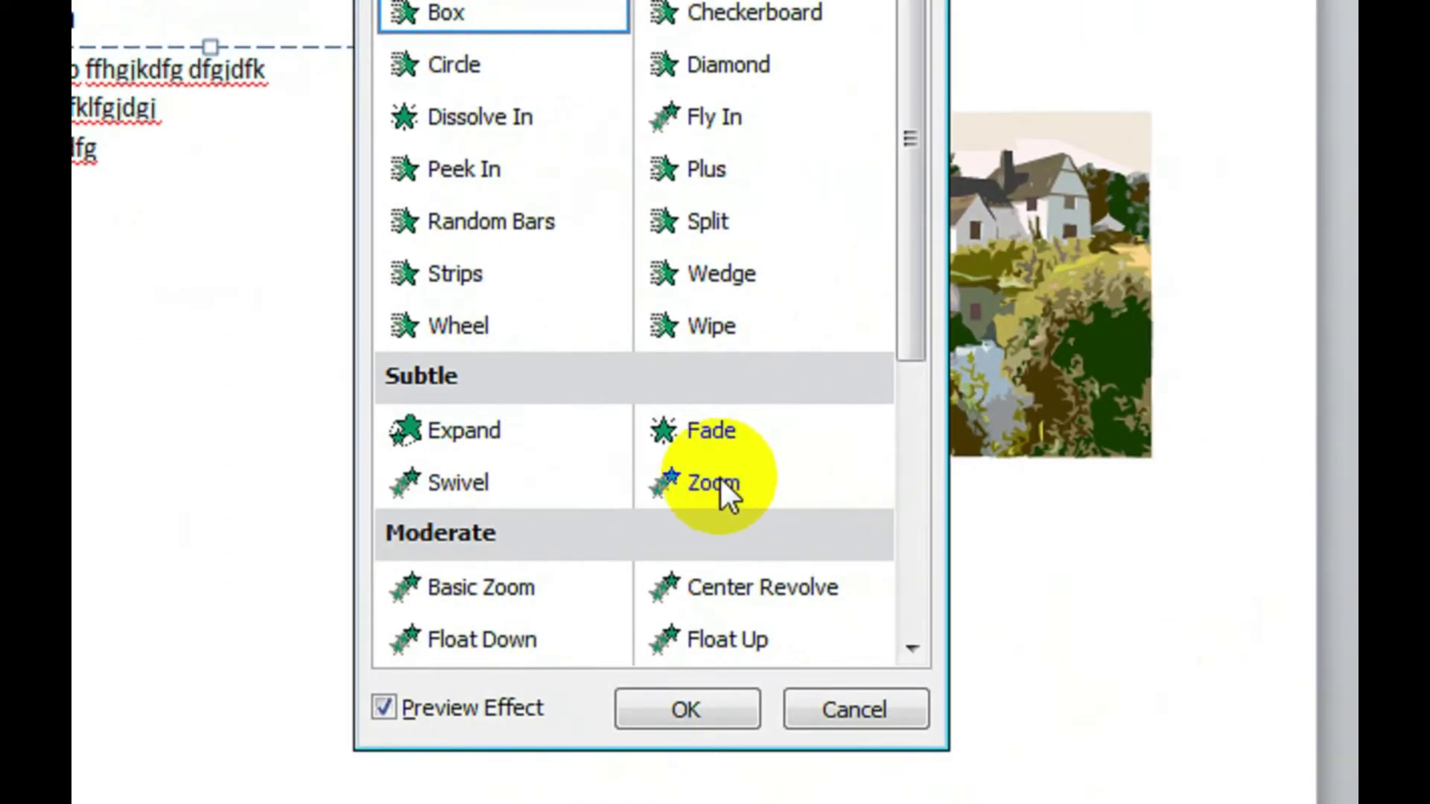
pyautogui.click(719, 482)
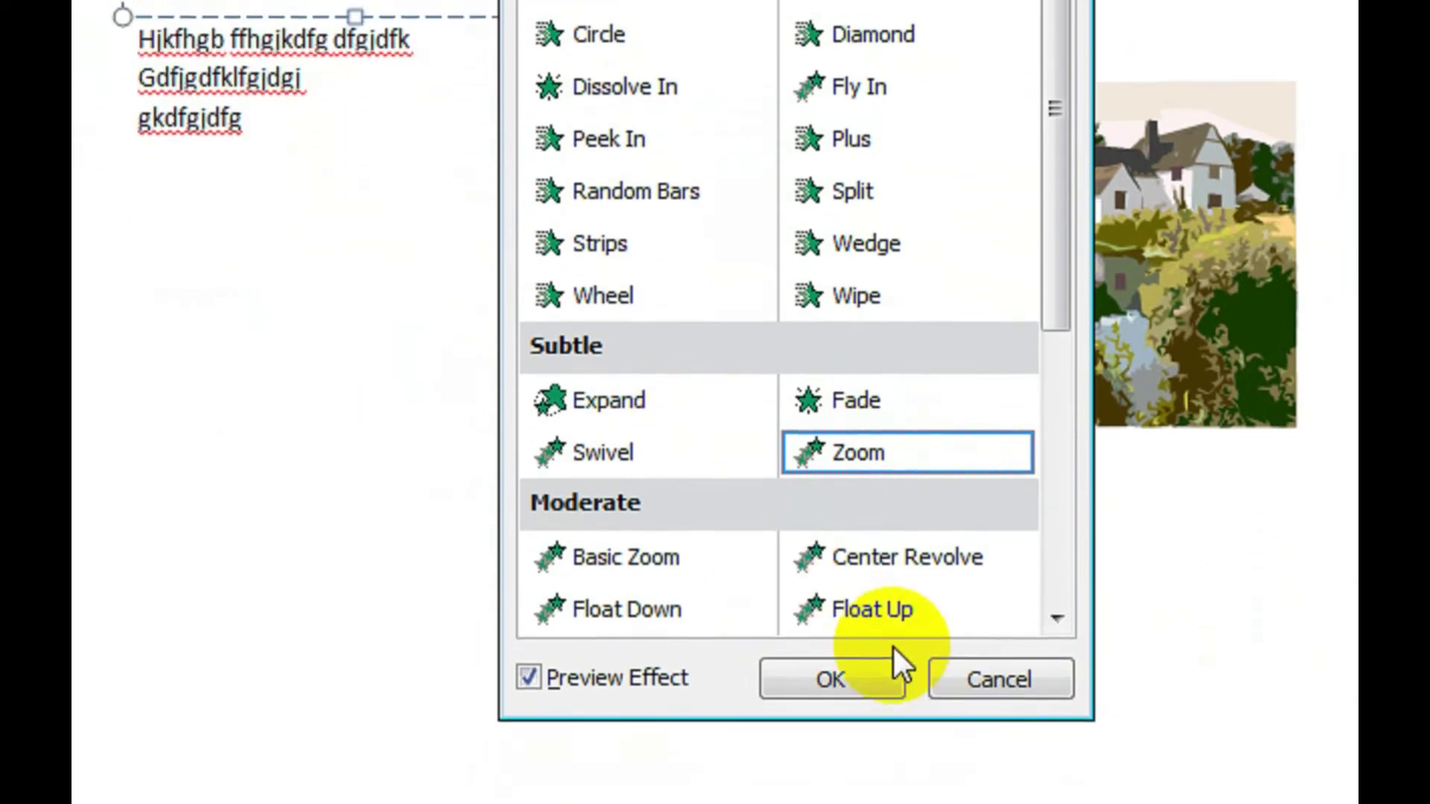
pyautogui.click(605, 396)
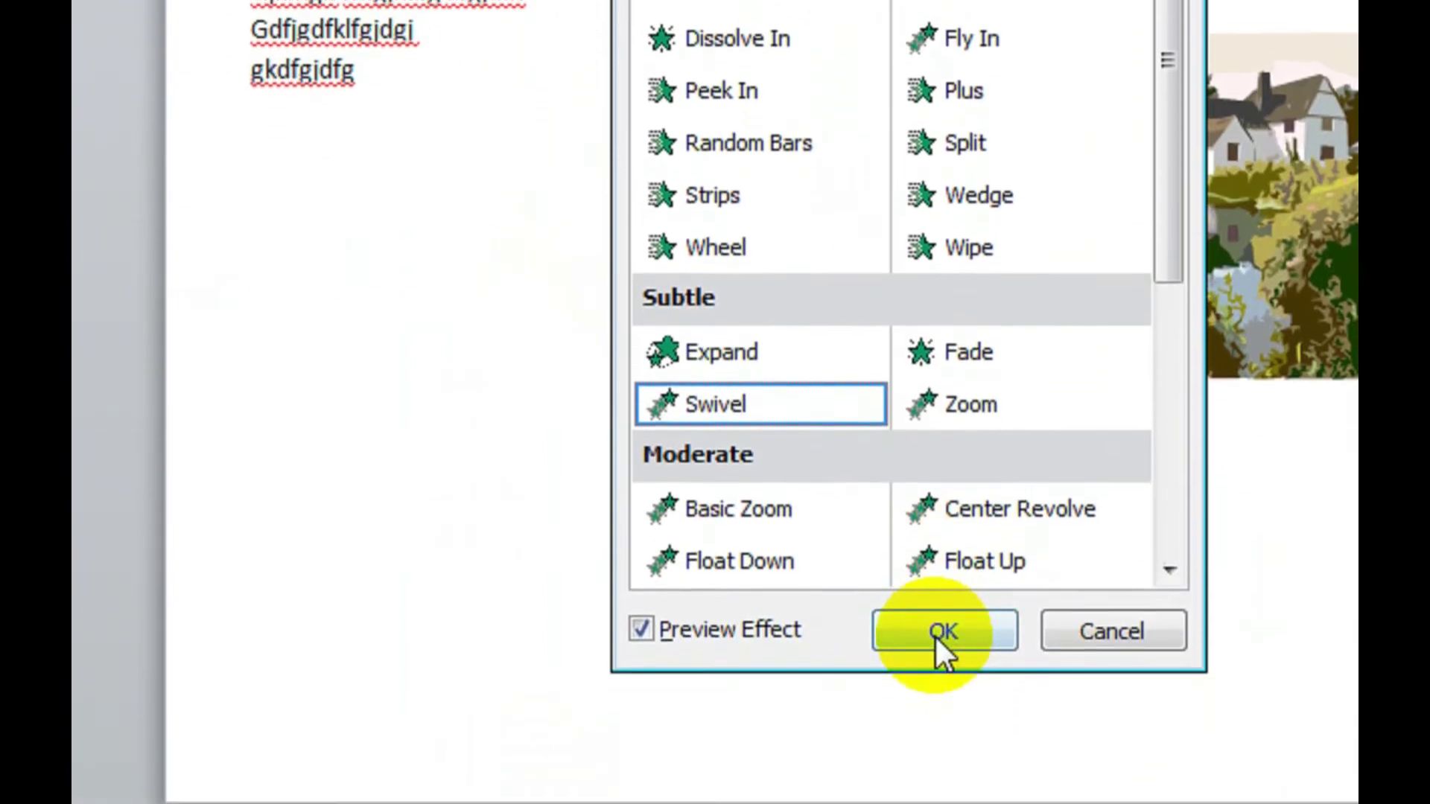
pyautogui.click(936, 601)
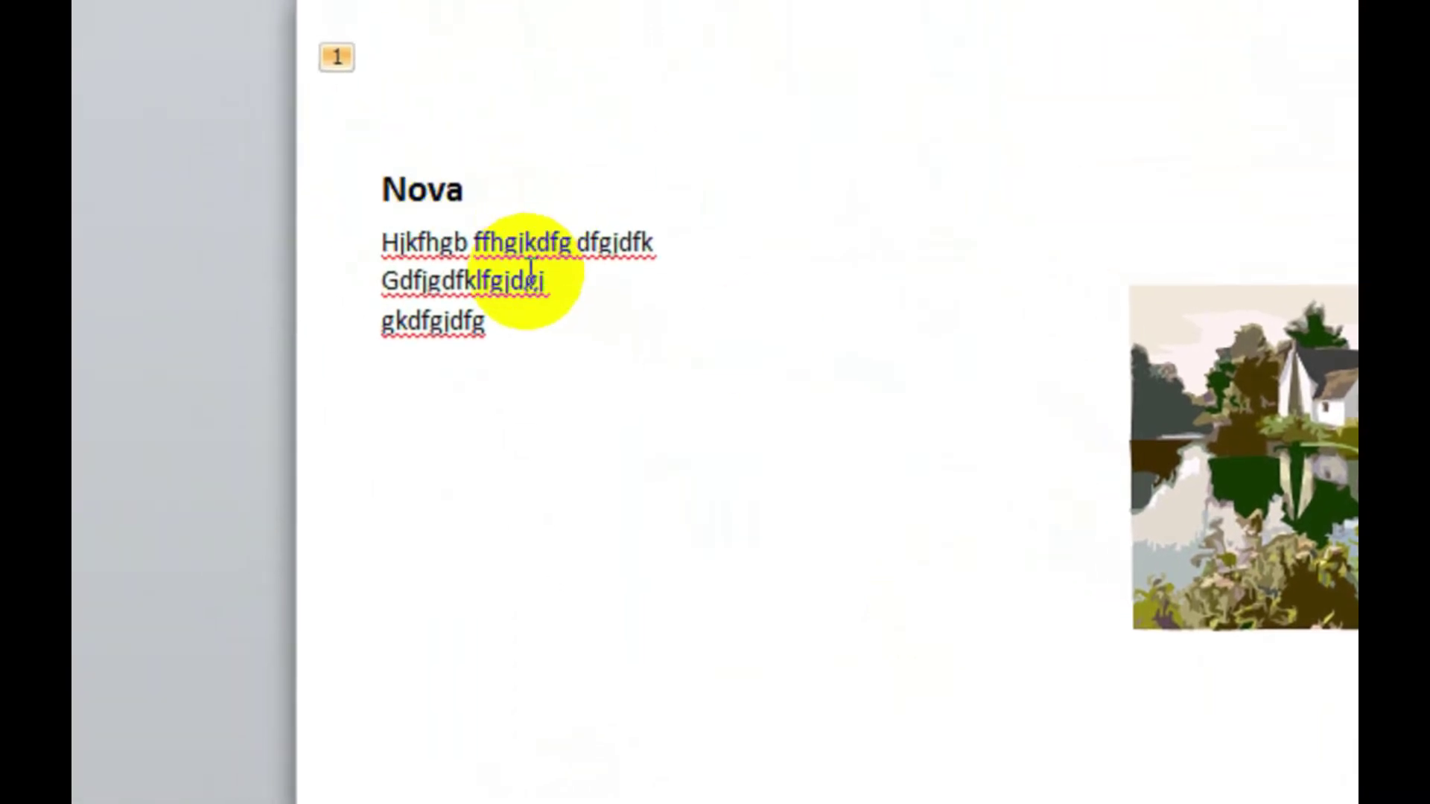
pyautogui.click(530, 267)
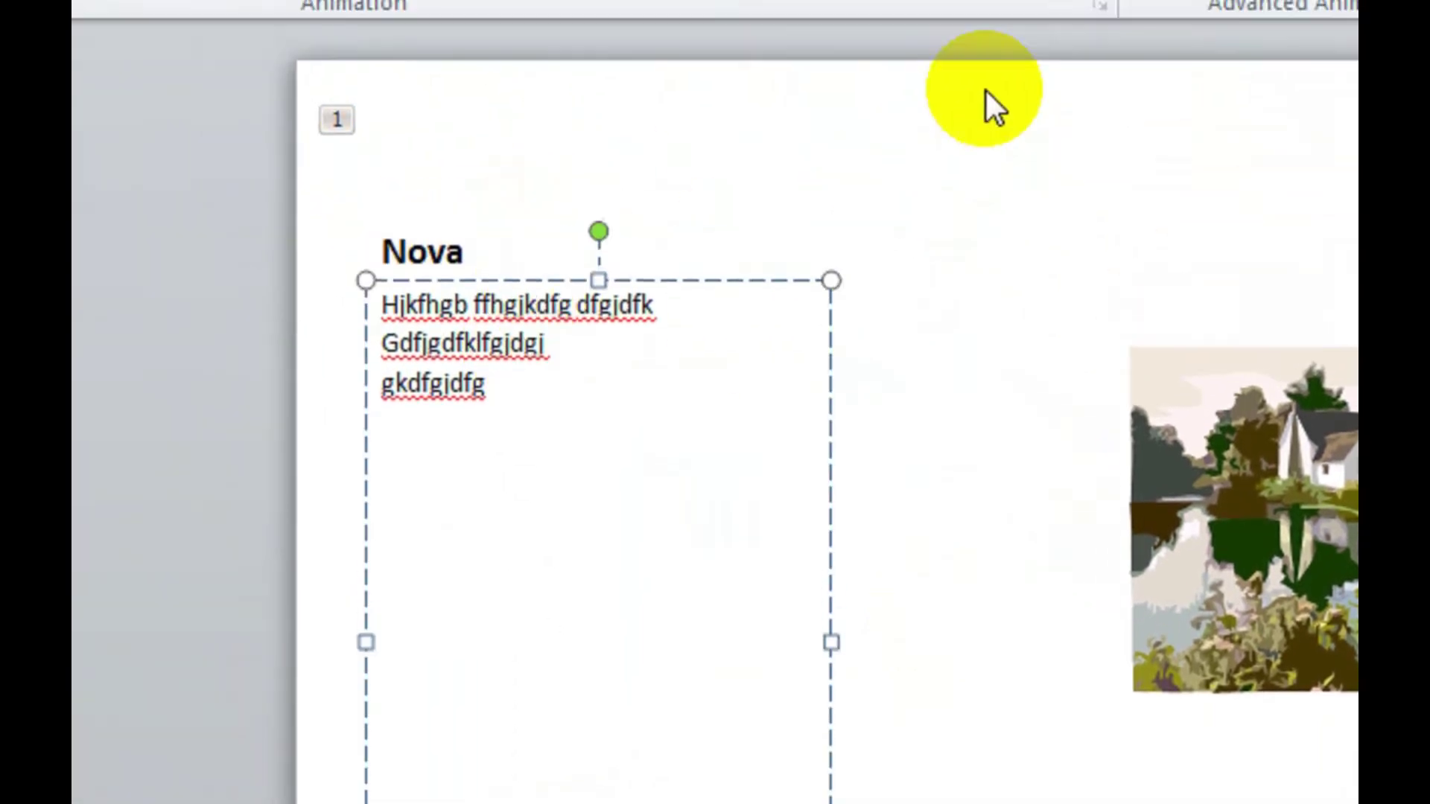
# - Give the body text lines a Spin emphasis effect
pyautogui.click(988, 199)
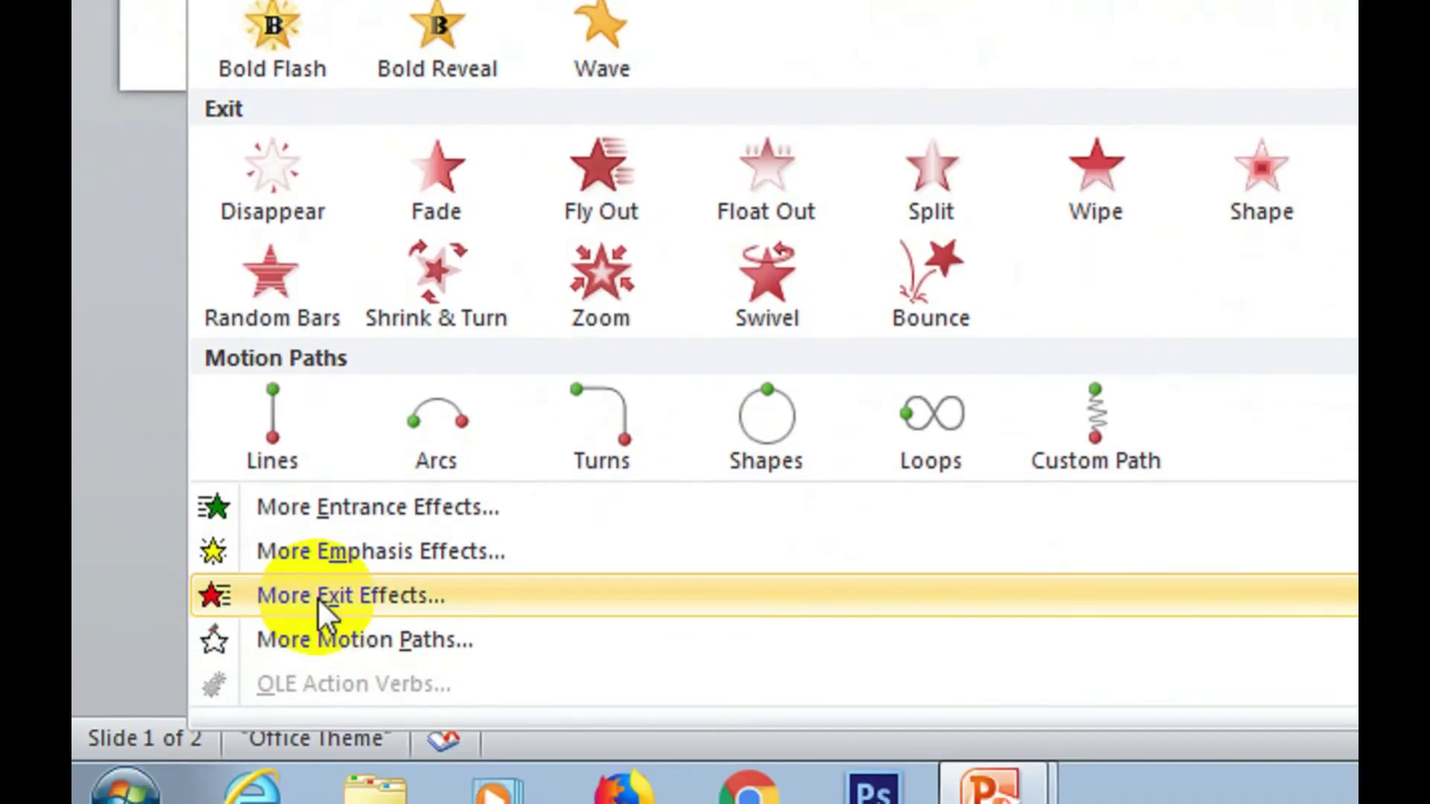
pyautogui.click(347, 567)
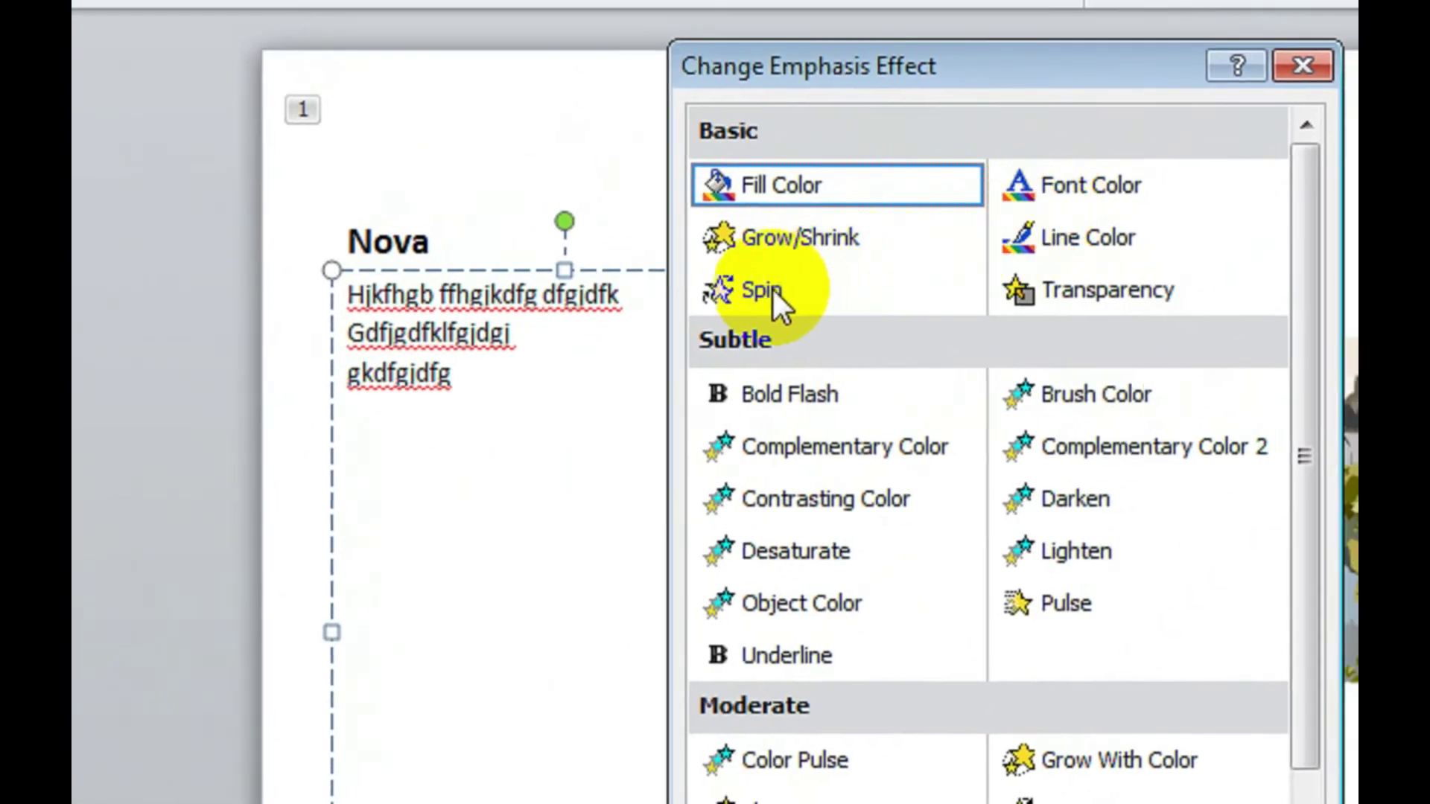
pyautogui.click(767, 288)
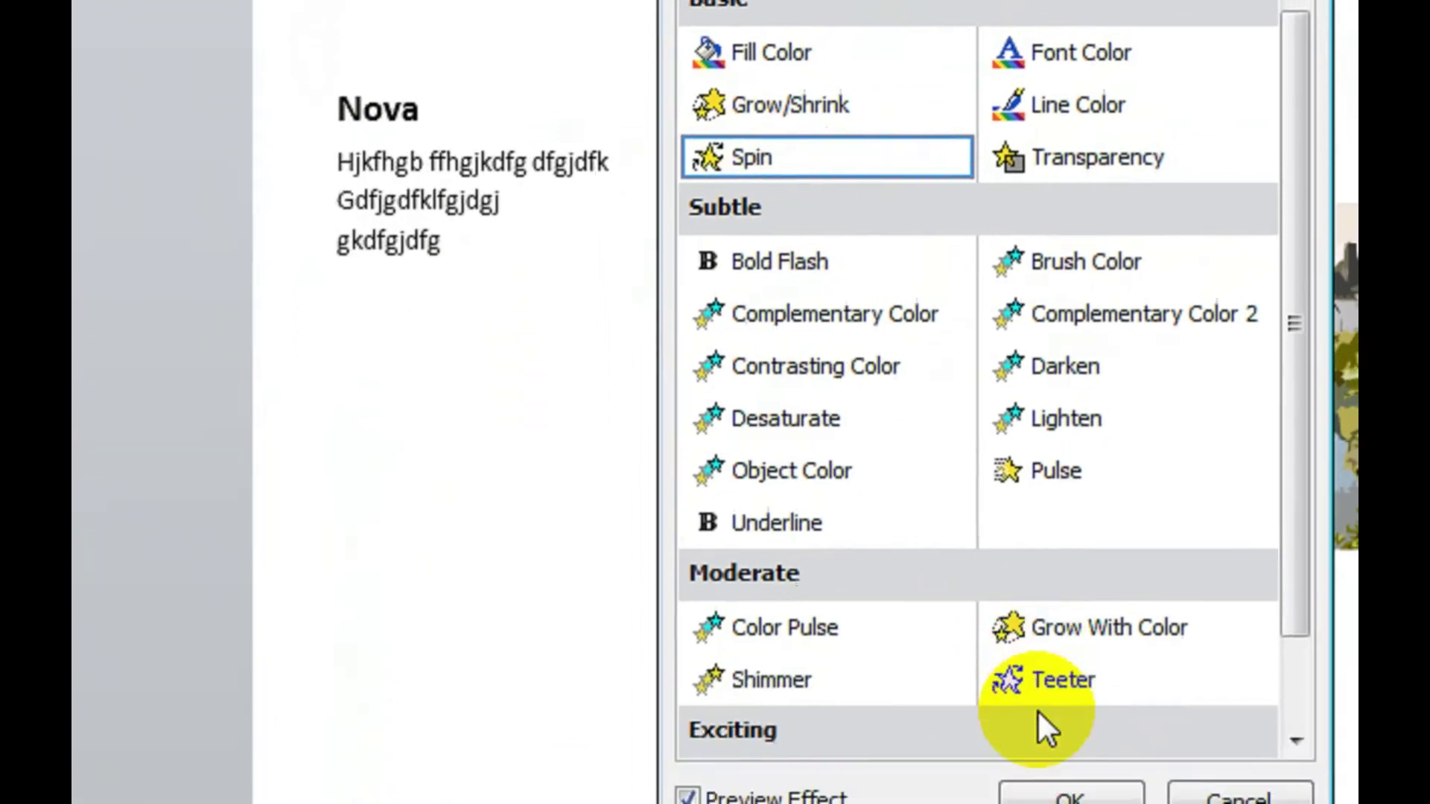
pyautogui.click(1046, 607)
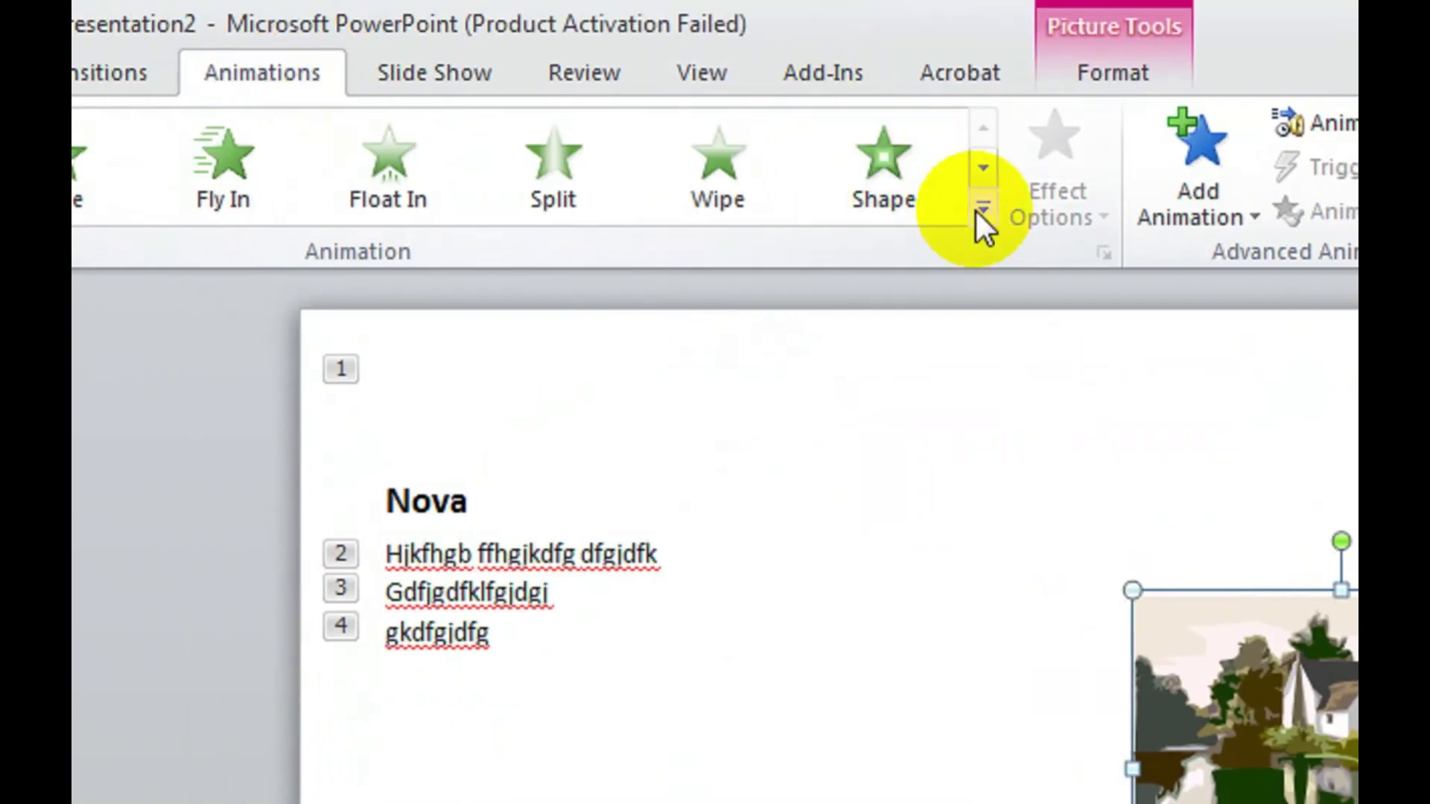
# - Give the house picture a Wheel exit effect, previewing it once before confirming
pyautogui.click(977, 211)
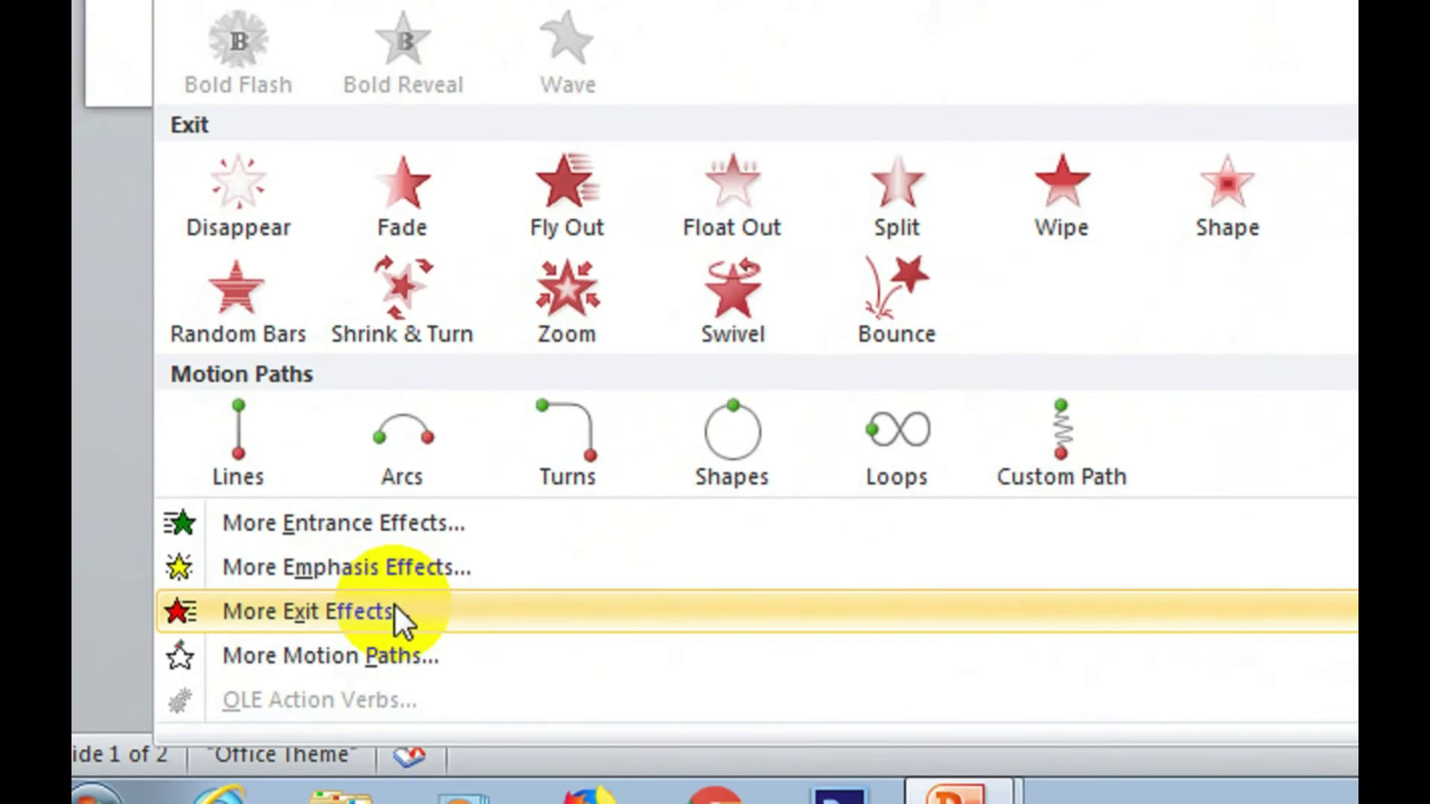
pyautogui.click(395, 607)
pyautogui.click(1003, 109)
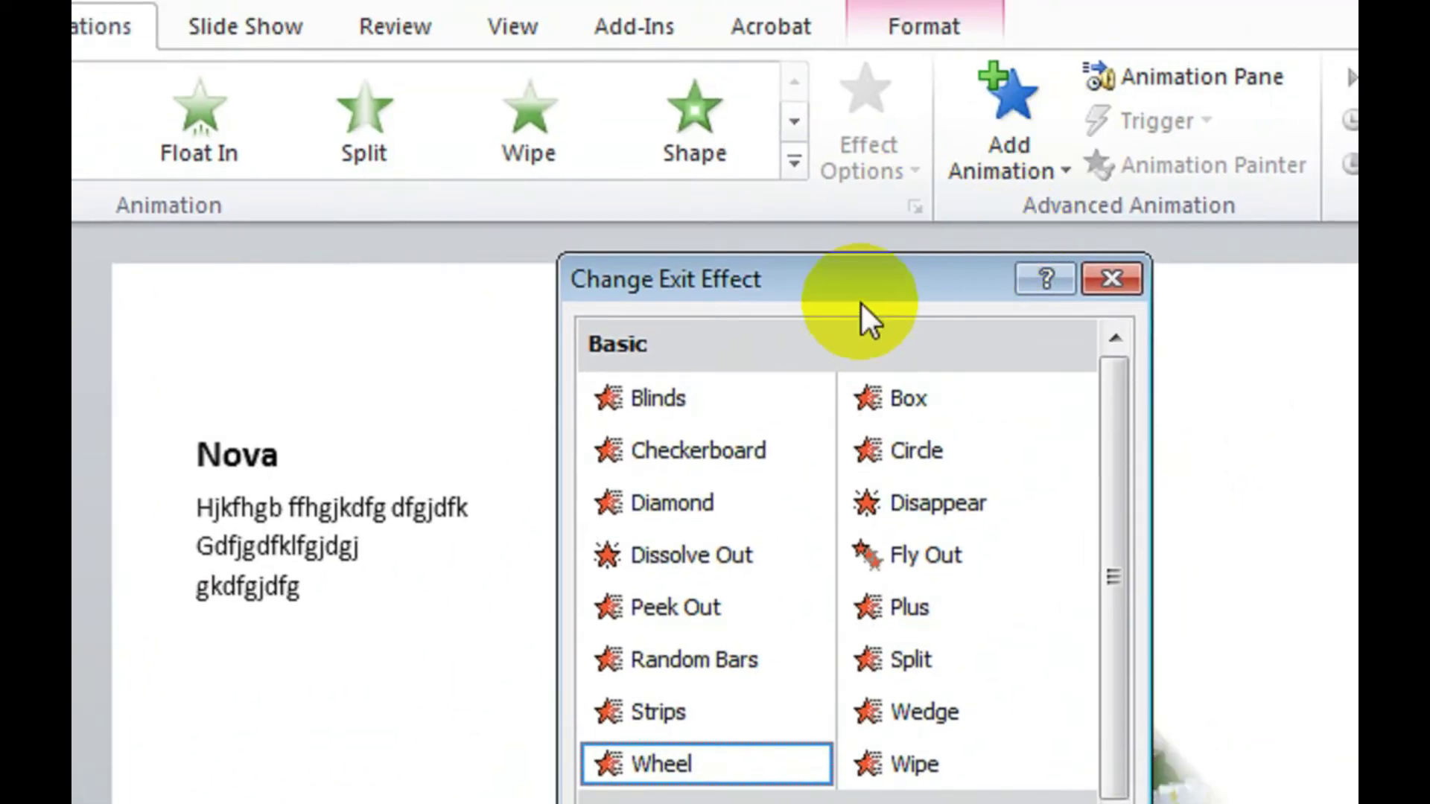
pyautogui.moveTo(861, 285); pyautogui.dragTo(567, 265)
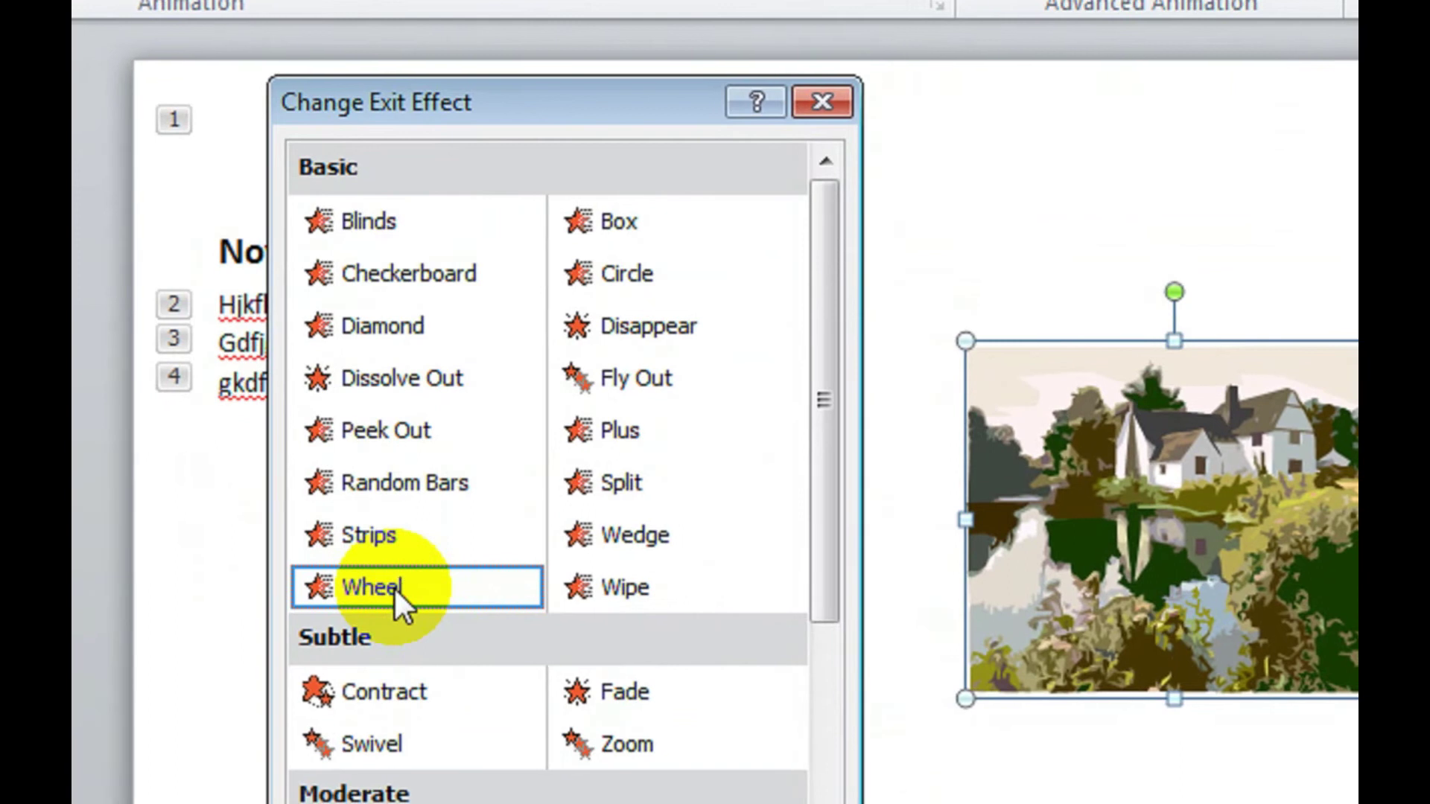
pyautogui.click(393, 587)
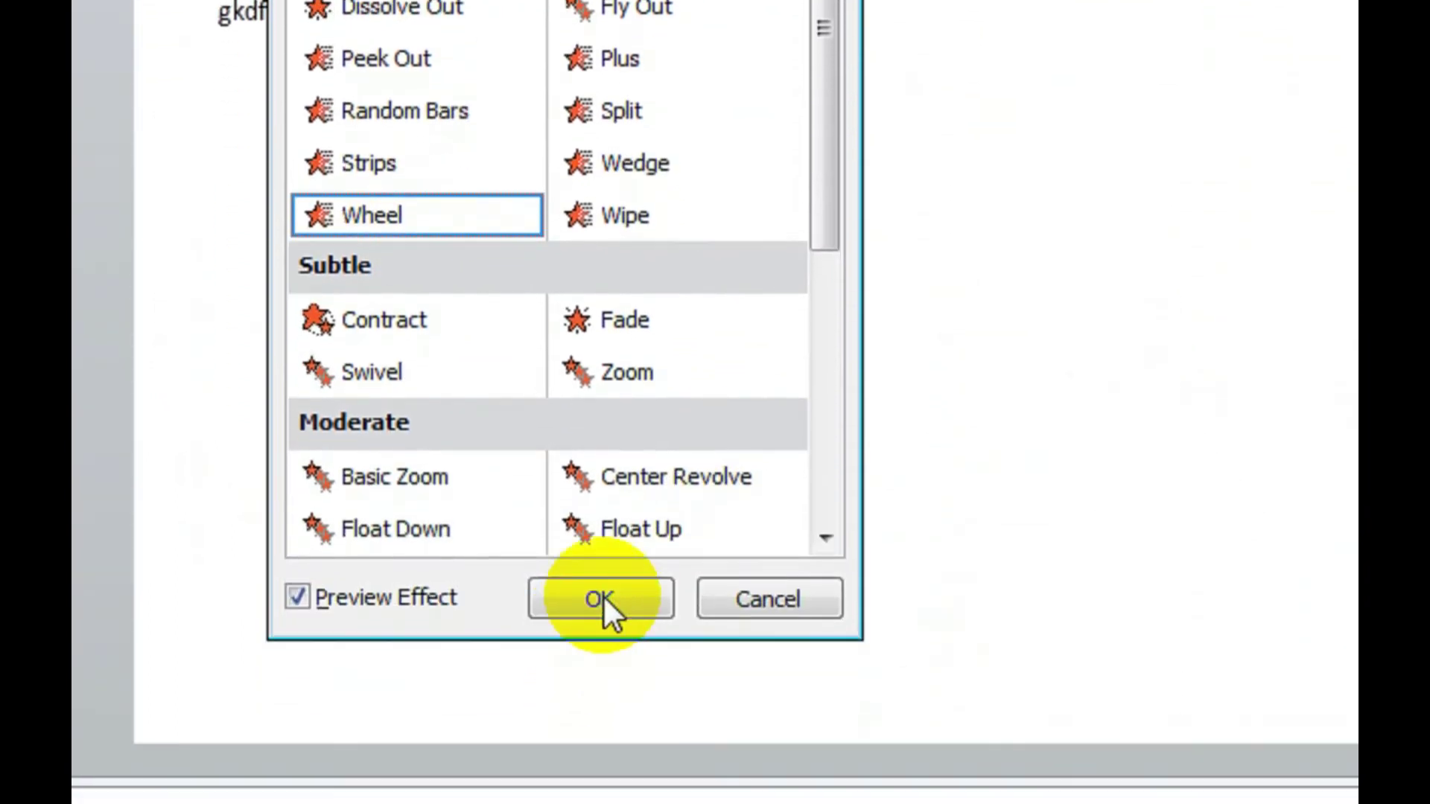
pyautogui.click(603, 595)
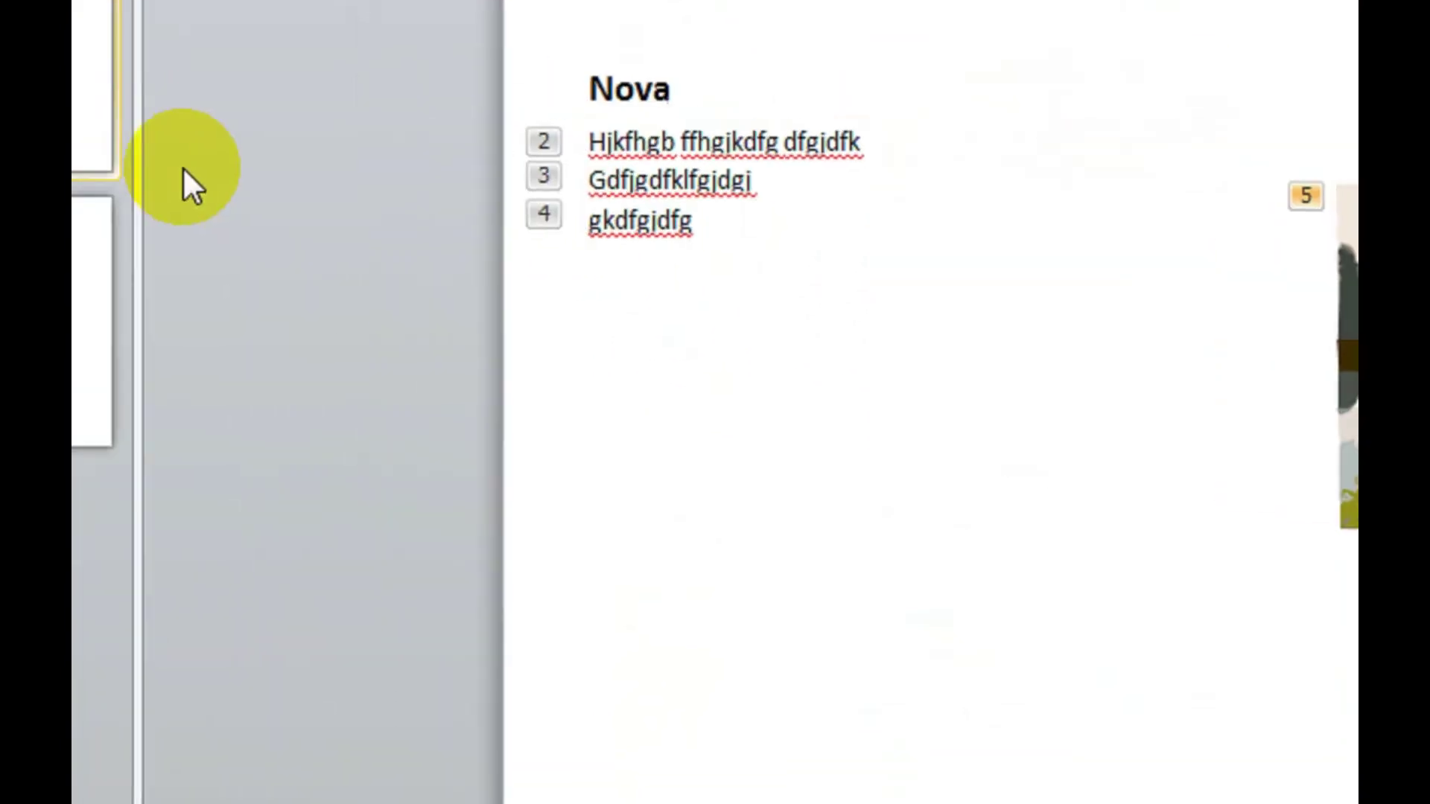
# - On slide 2, give the vkvbkvcn title a 6 Point Star path and the body list a Shape entrance
pyautogui.click(280, 334)
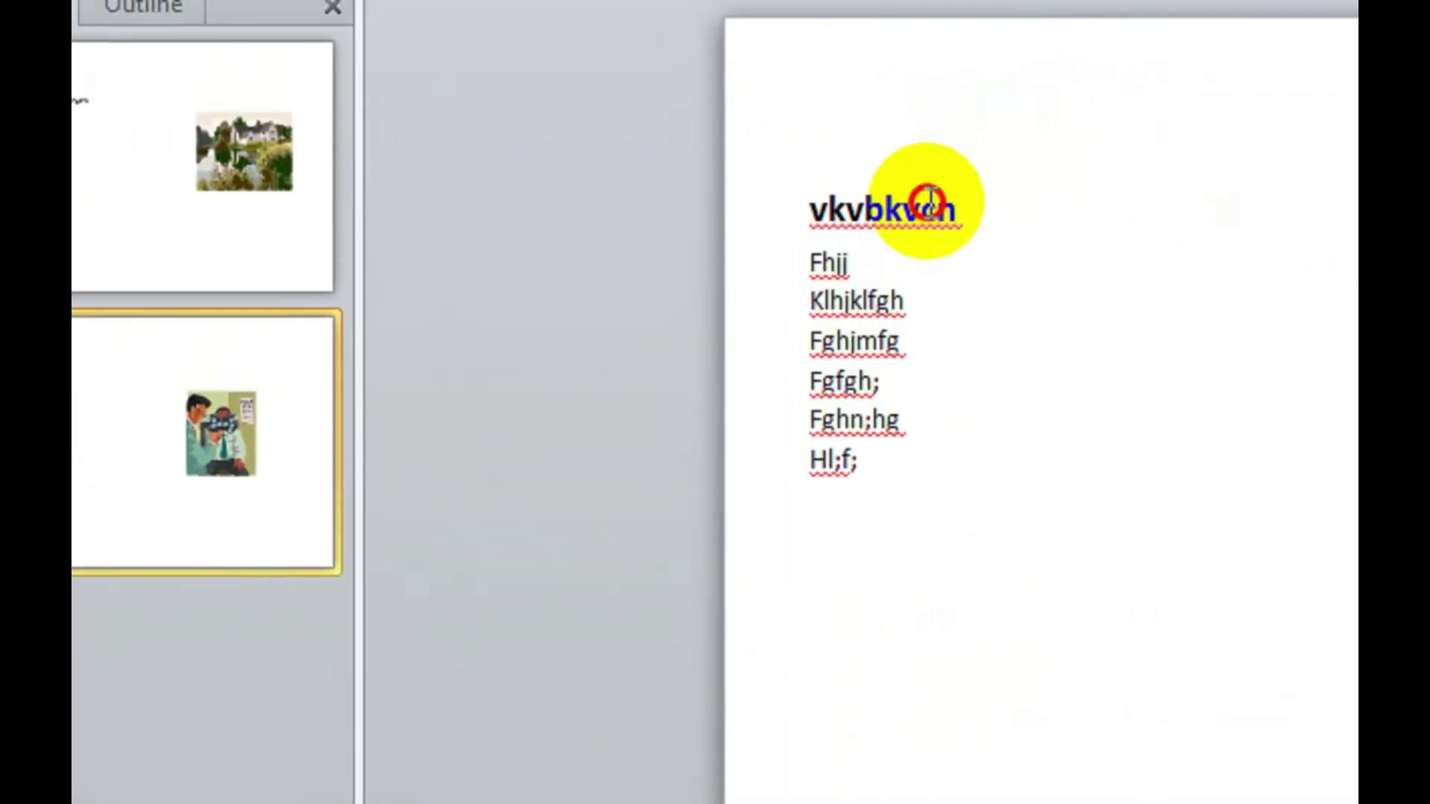
pyautogui.click(1033, 93)
pyautogui.click(1007, 210)
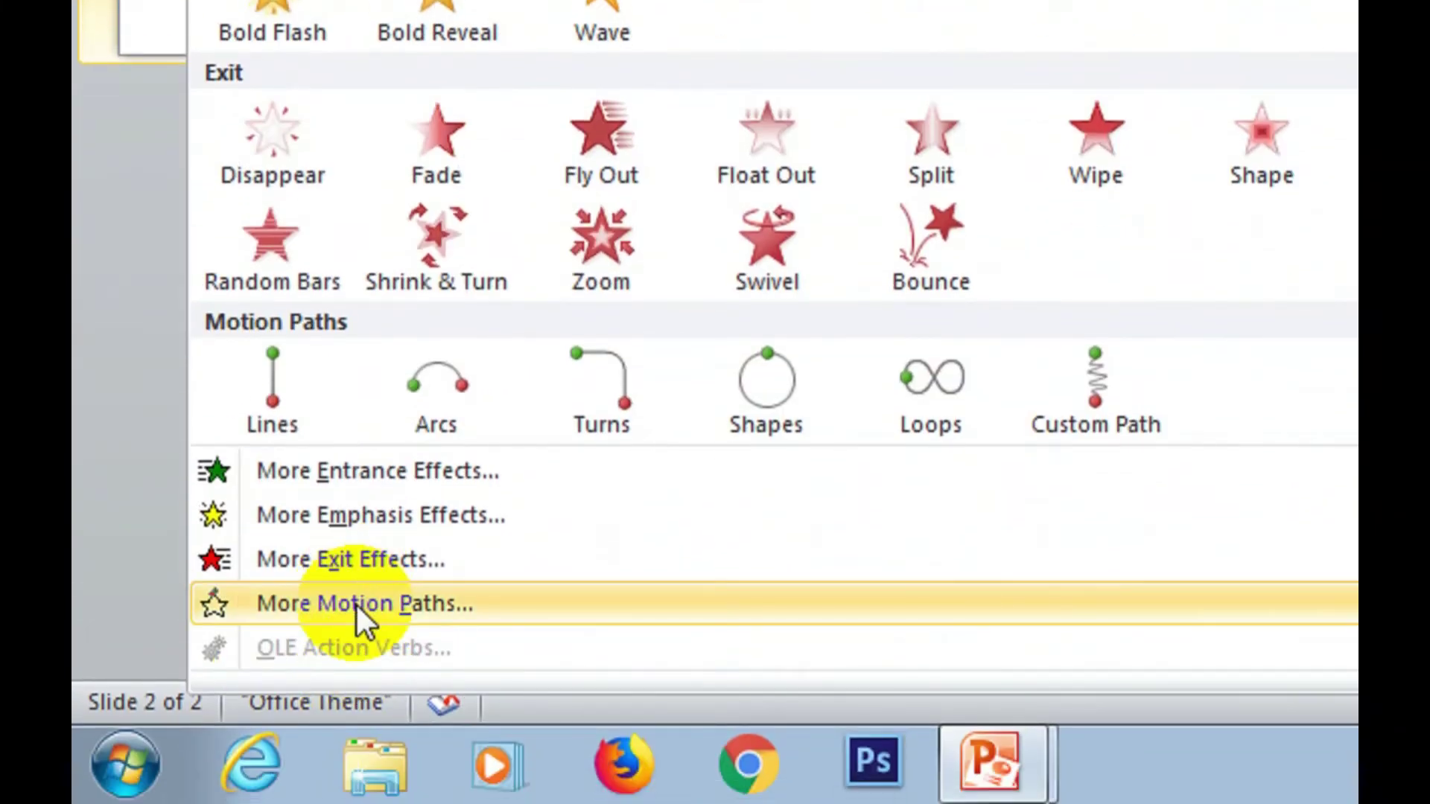
pyautogui.click(356, 606)
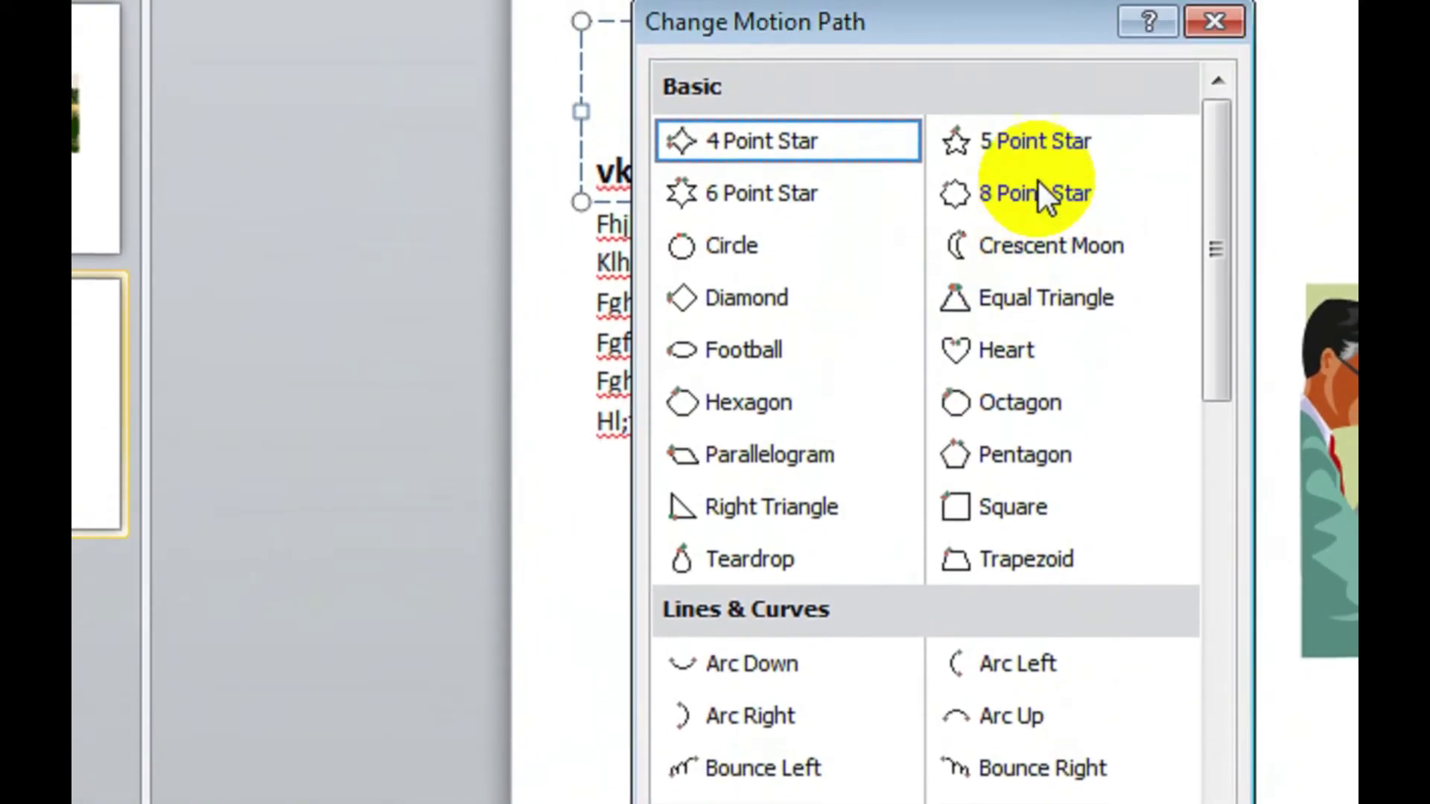
pyautogui.click(1043, 47)
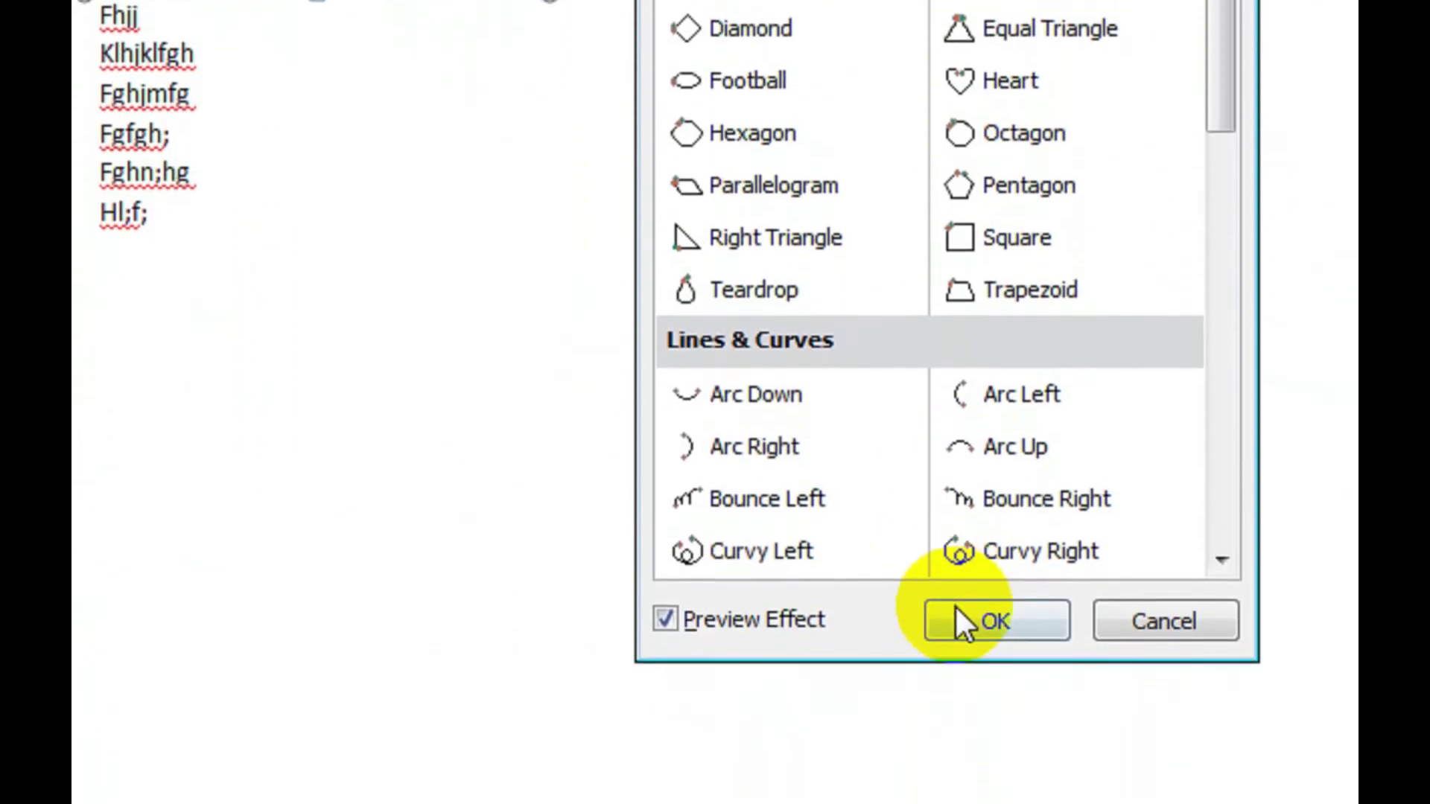
pyautogui.click(1016, 204)
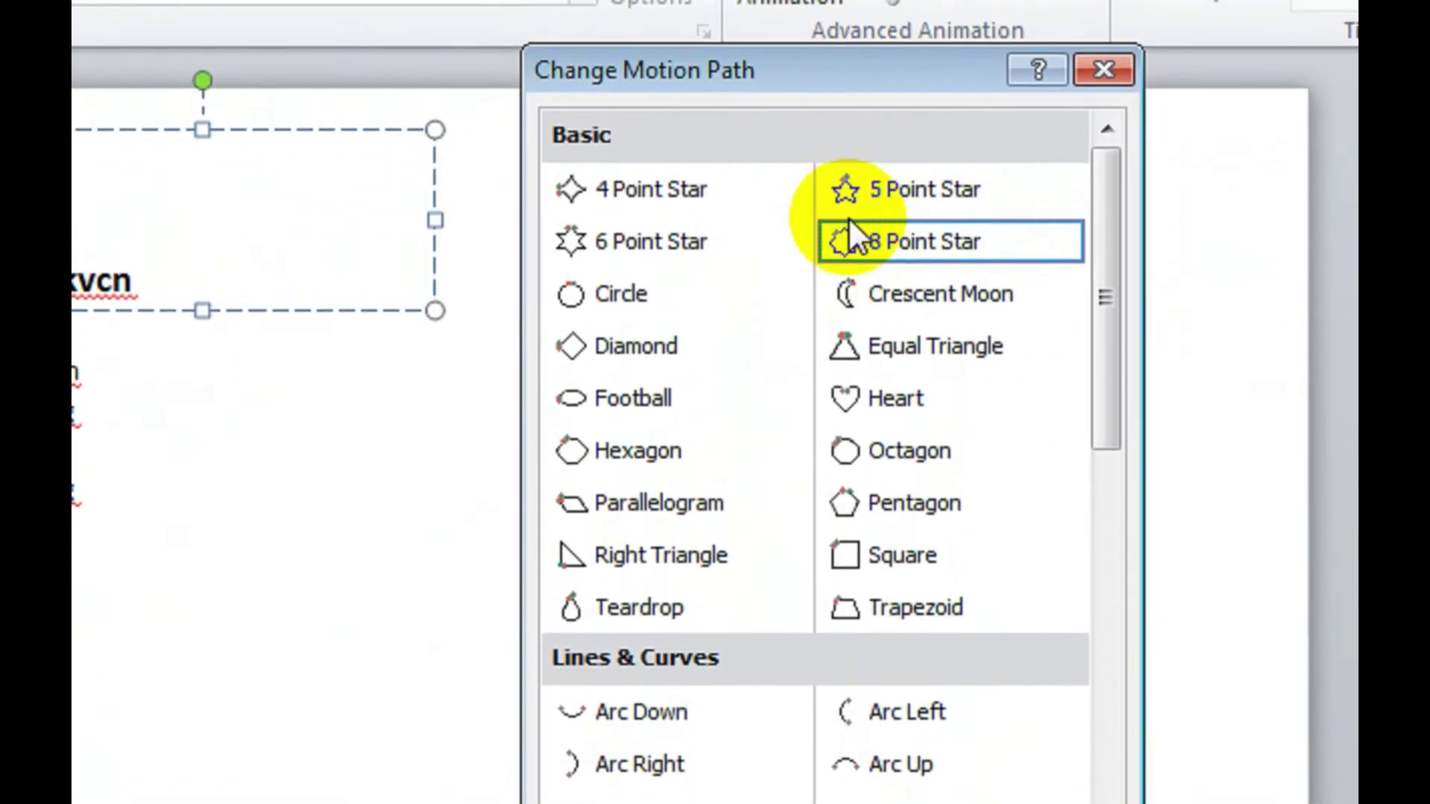
pyautogui.click(650, 242)
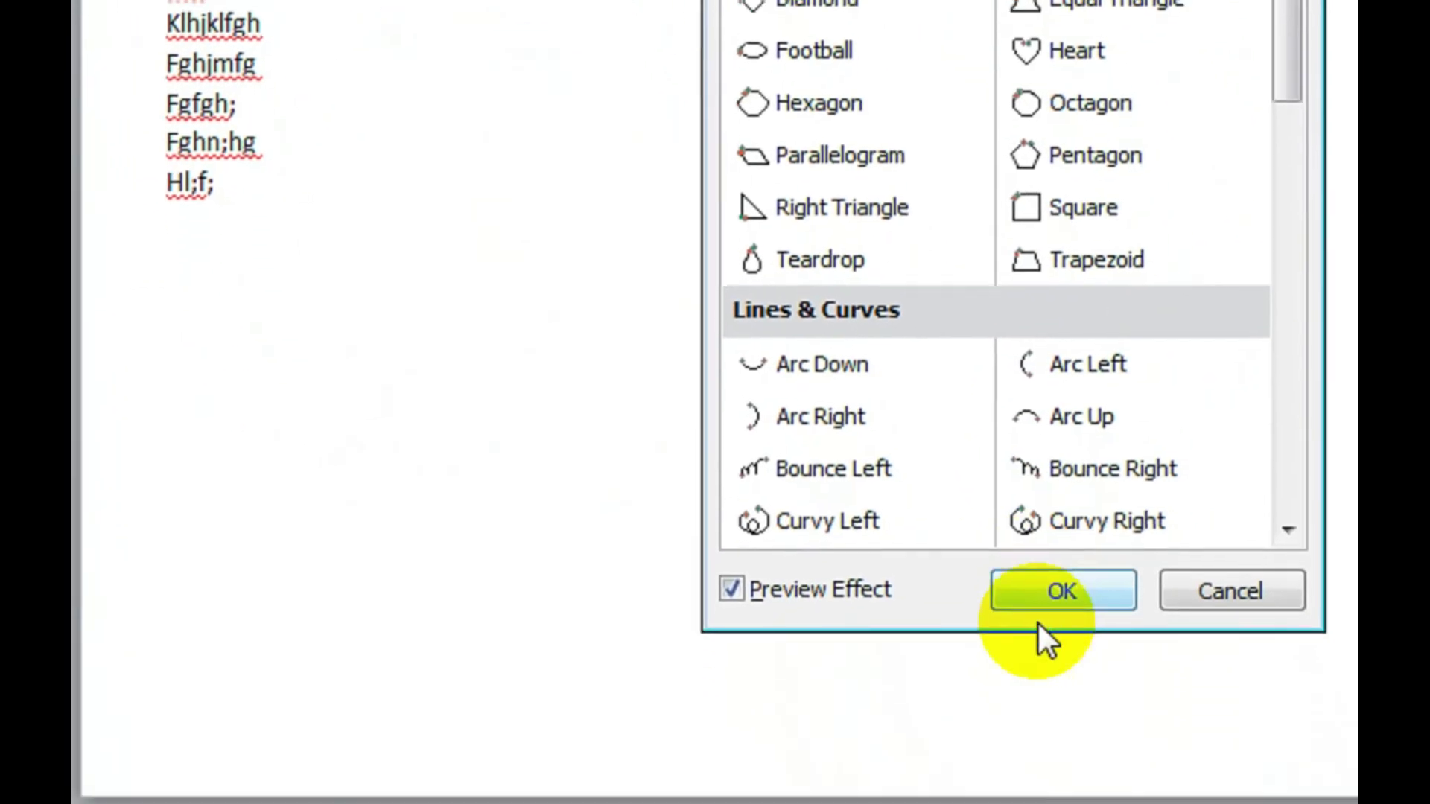
pyautogui.click(1039, 624)
pyautogui.click(177, 99)
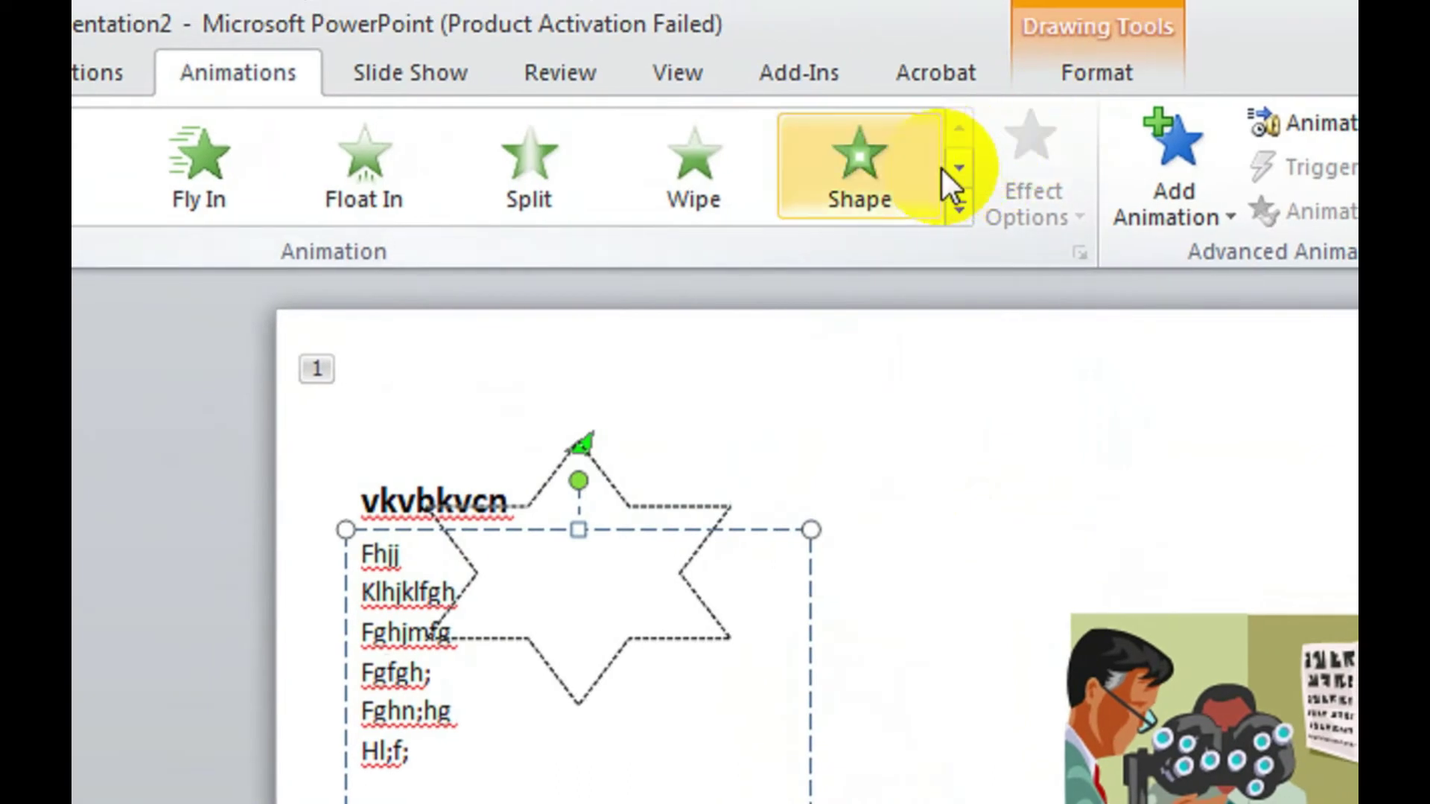
pyautogui.click(883, 160)
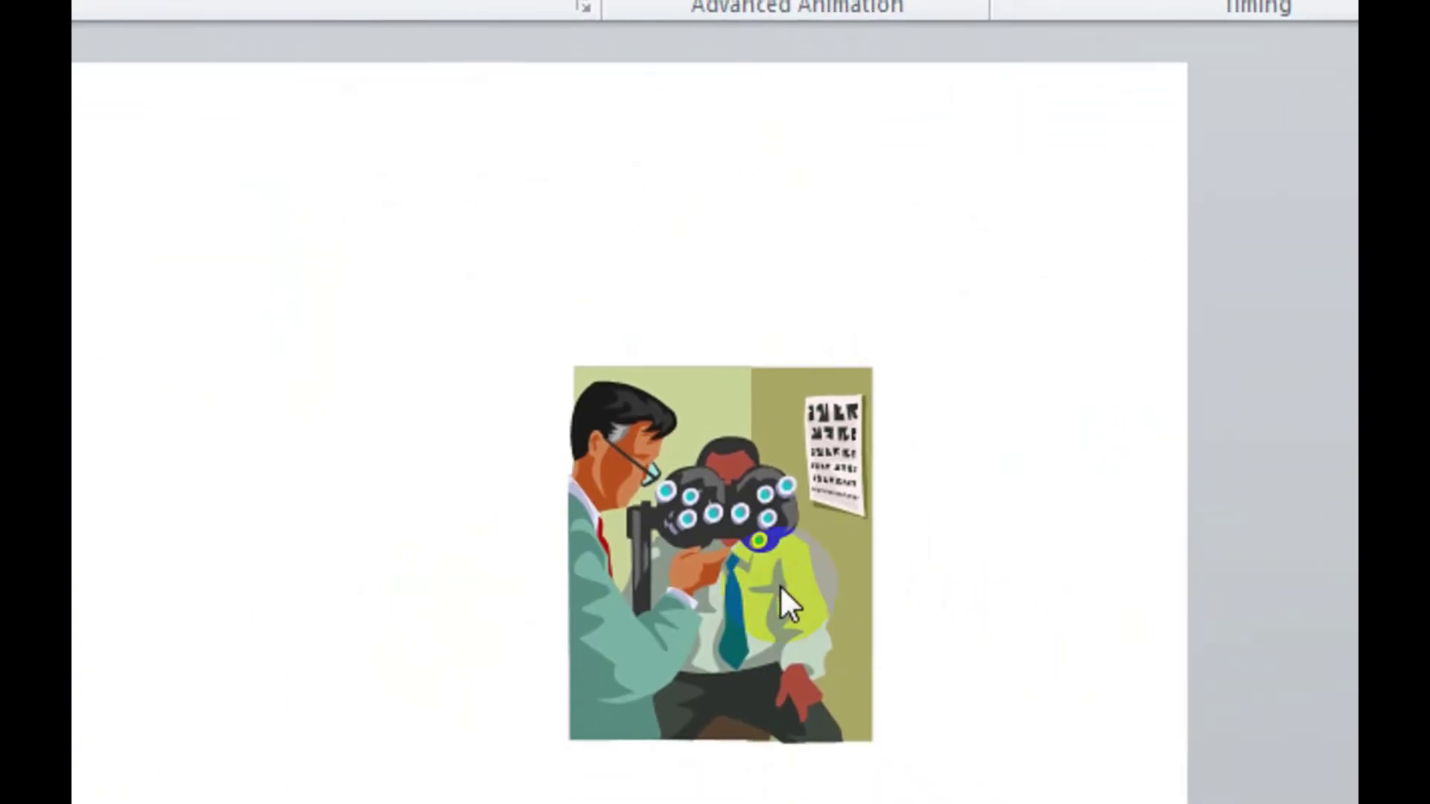
# - Draw a freehand zigzag Custom Path across slide 2 for the optometrist clip art
pyautogui.click(779, 585)
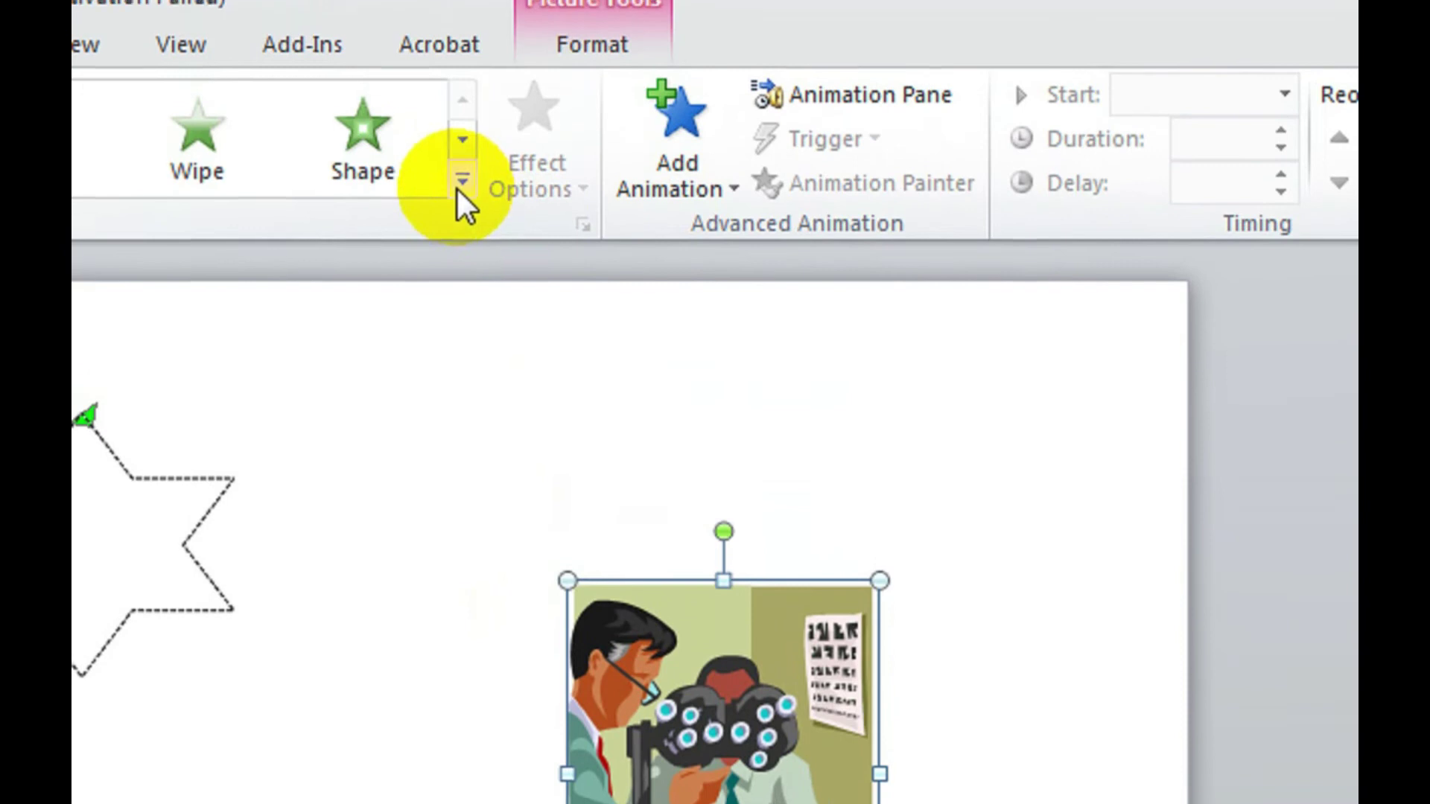
pyautogui.click(457, 189)
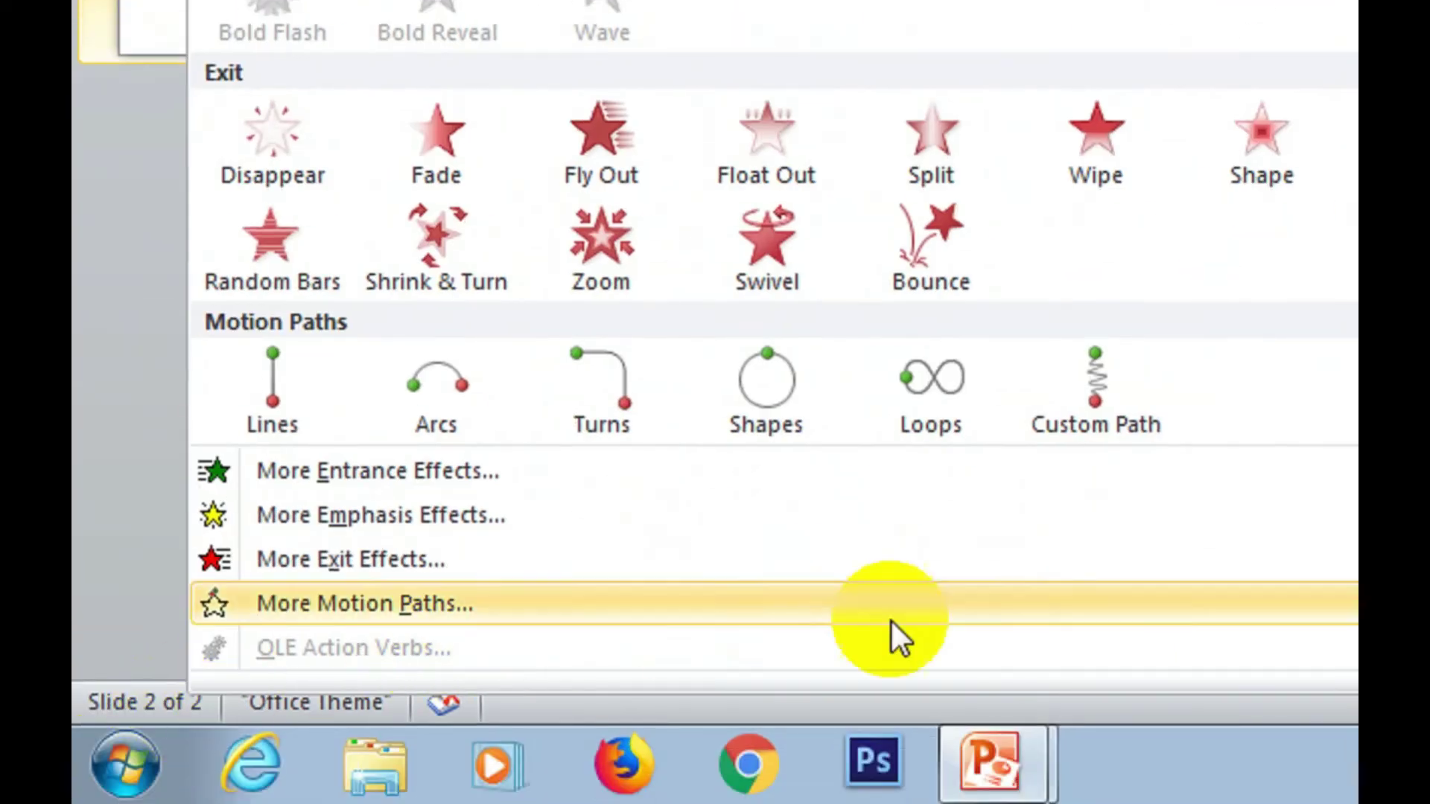
pyautogui.click(1039, 413)
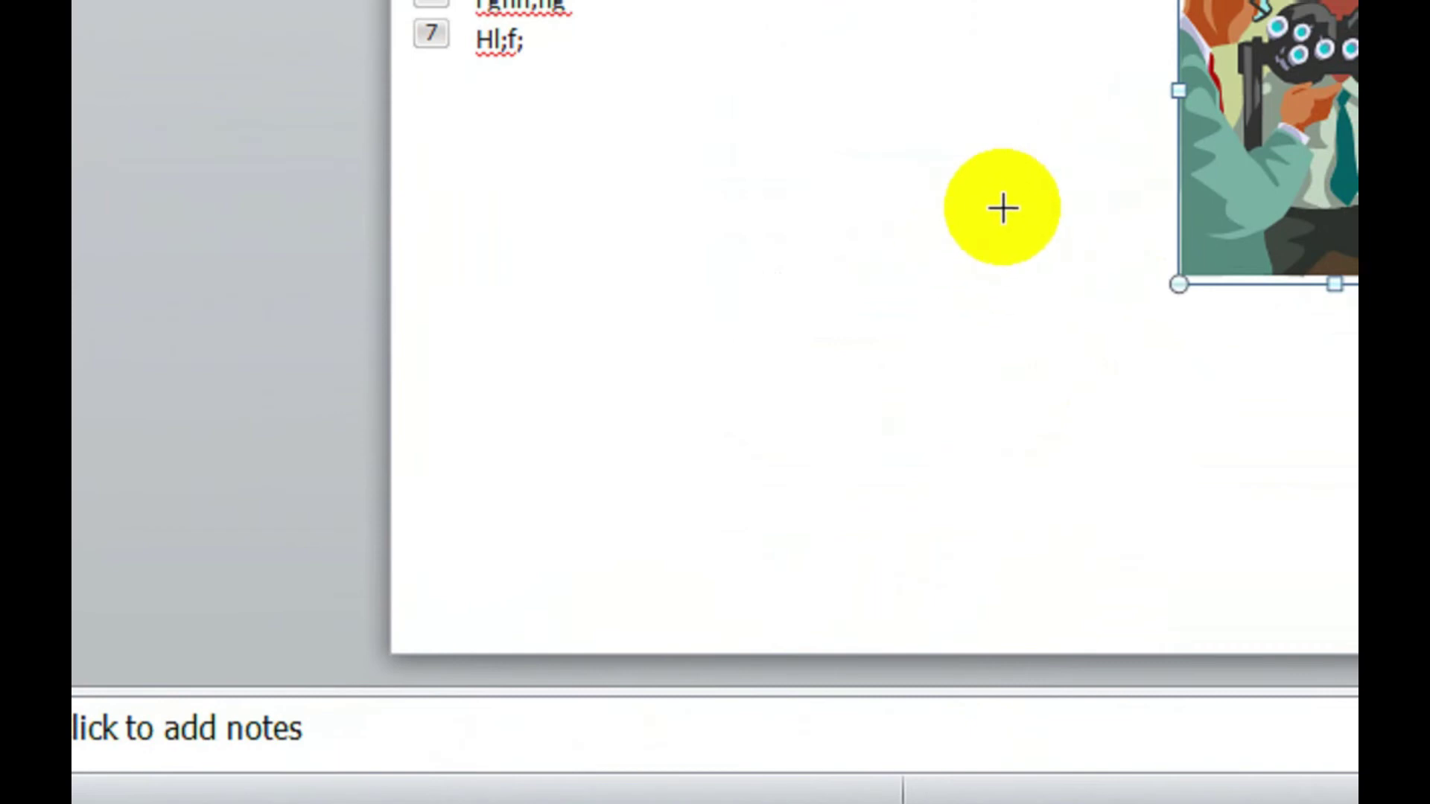
pyautogui.moveTo(988, 113); pyautogui.dragTo(1151, 535)
pyautogui.moveTo(1085, 603)
pyautogui.mouseDown()
pyautogui.moveTo(323, 300)
pyautogui.moveTo(437, 213)
pyautogui.mouseUp()
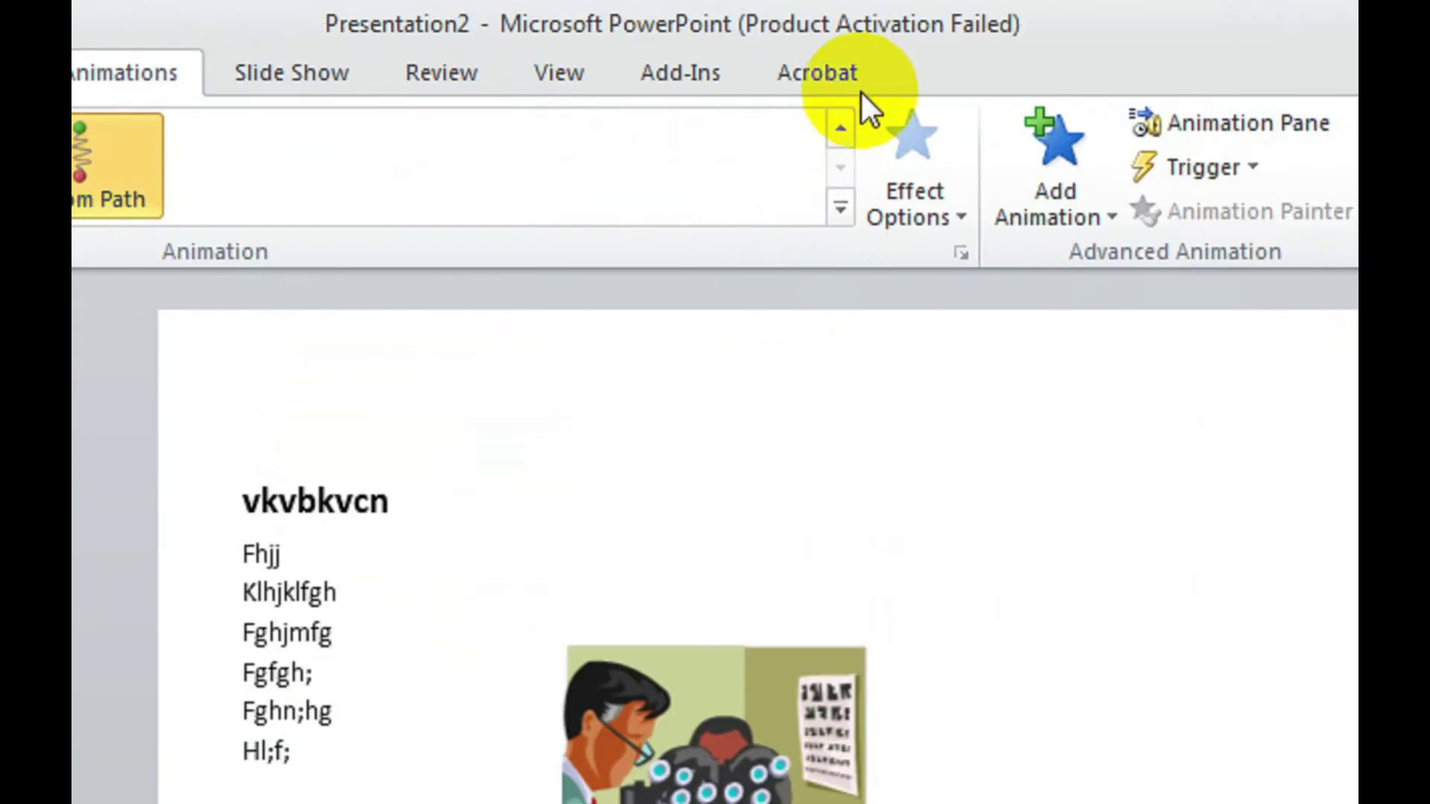
pyautogui.click(840, 211)
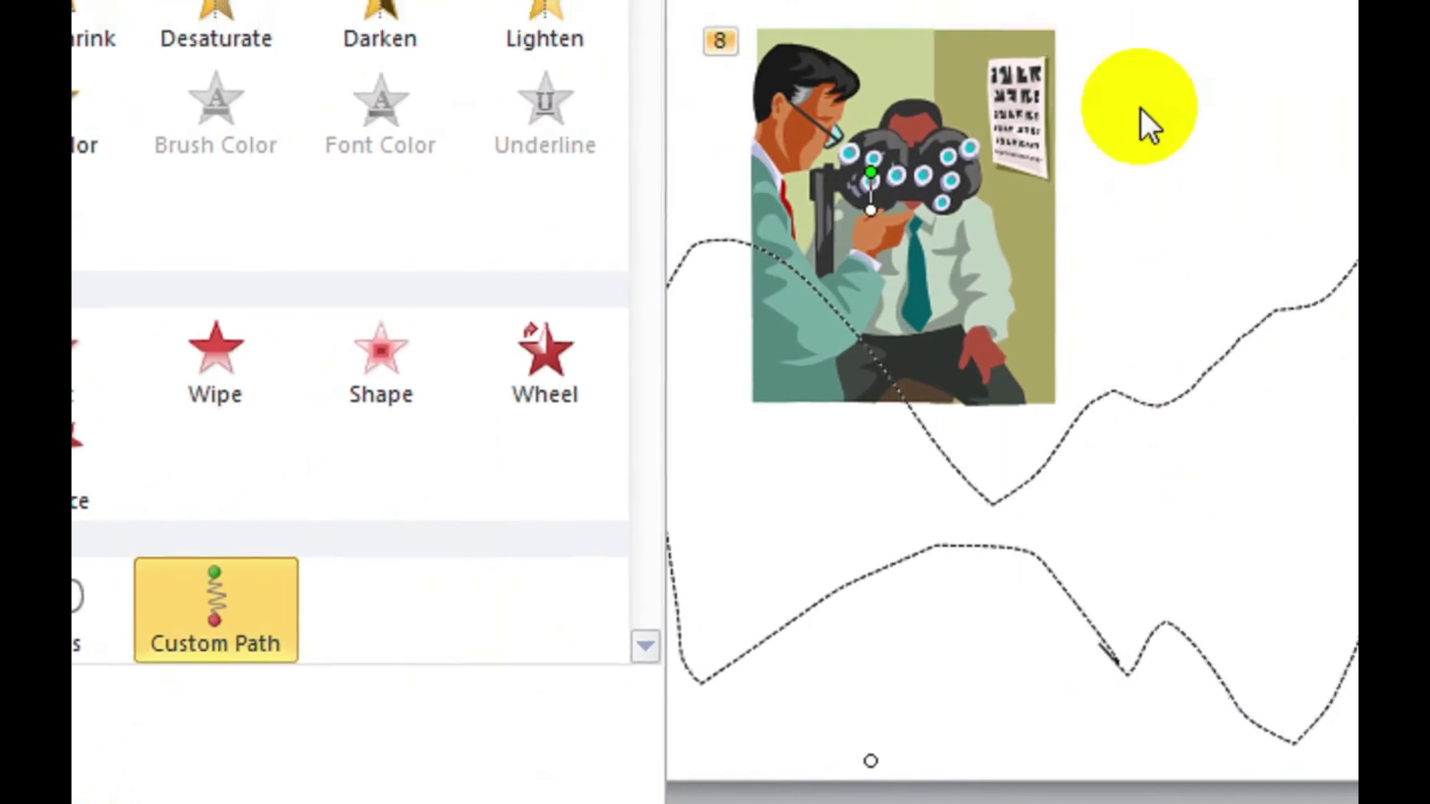
pyautogui.click(904, 292)
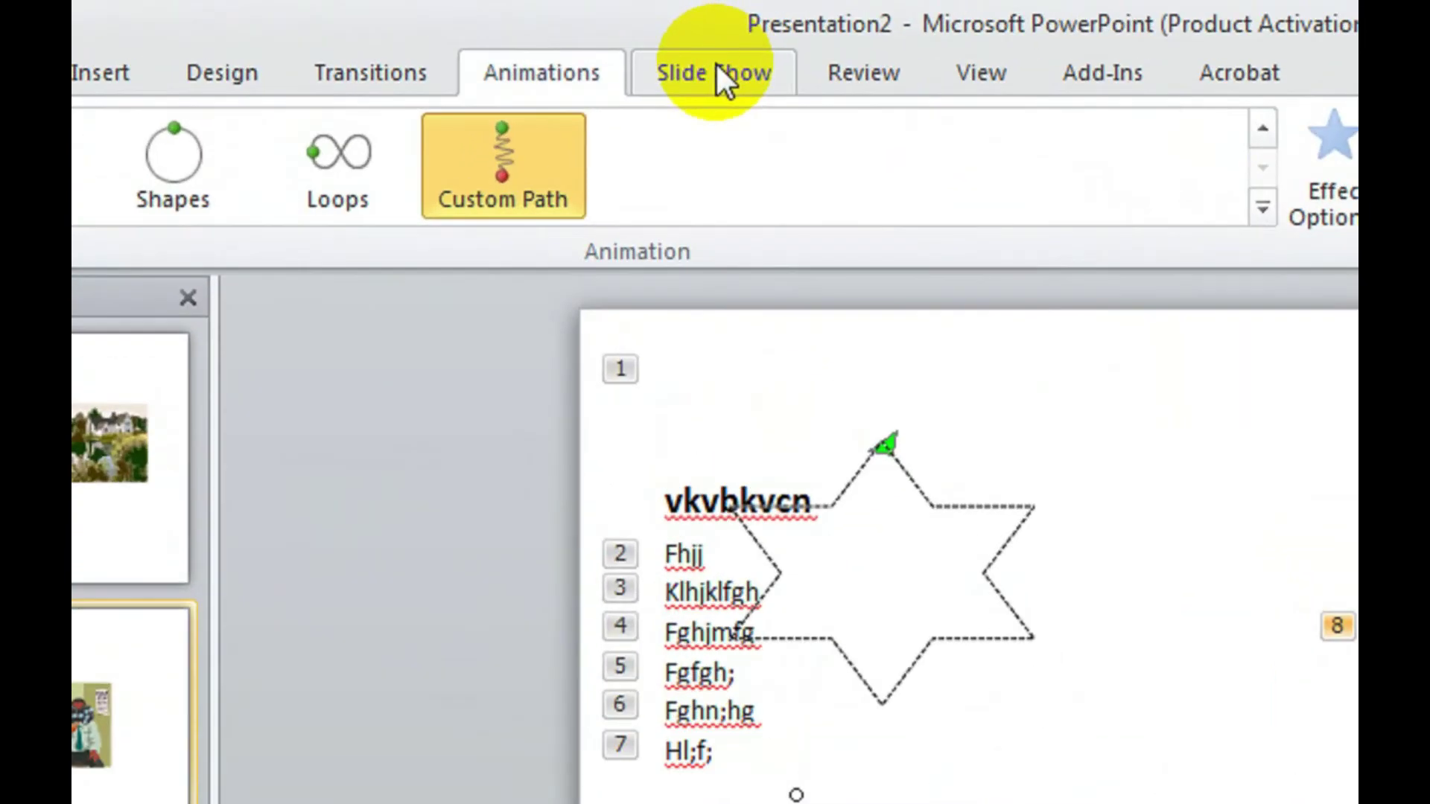
# - Run the show From Beginning, click through every animation on both slides, then exit with Esc
pyautogui.click(527, 34)
pyautogui.click(101, 199)
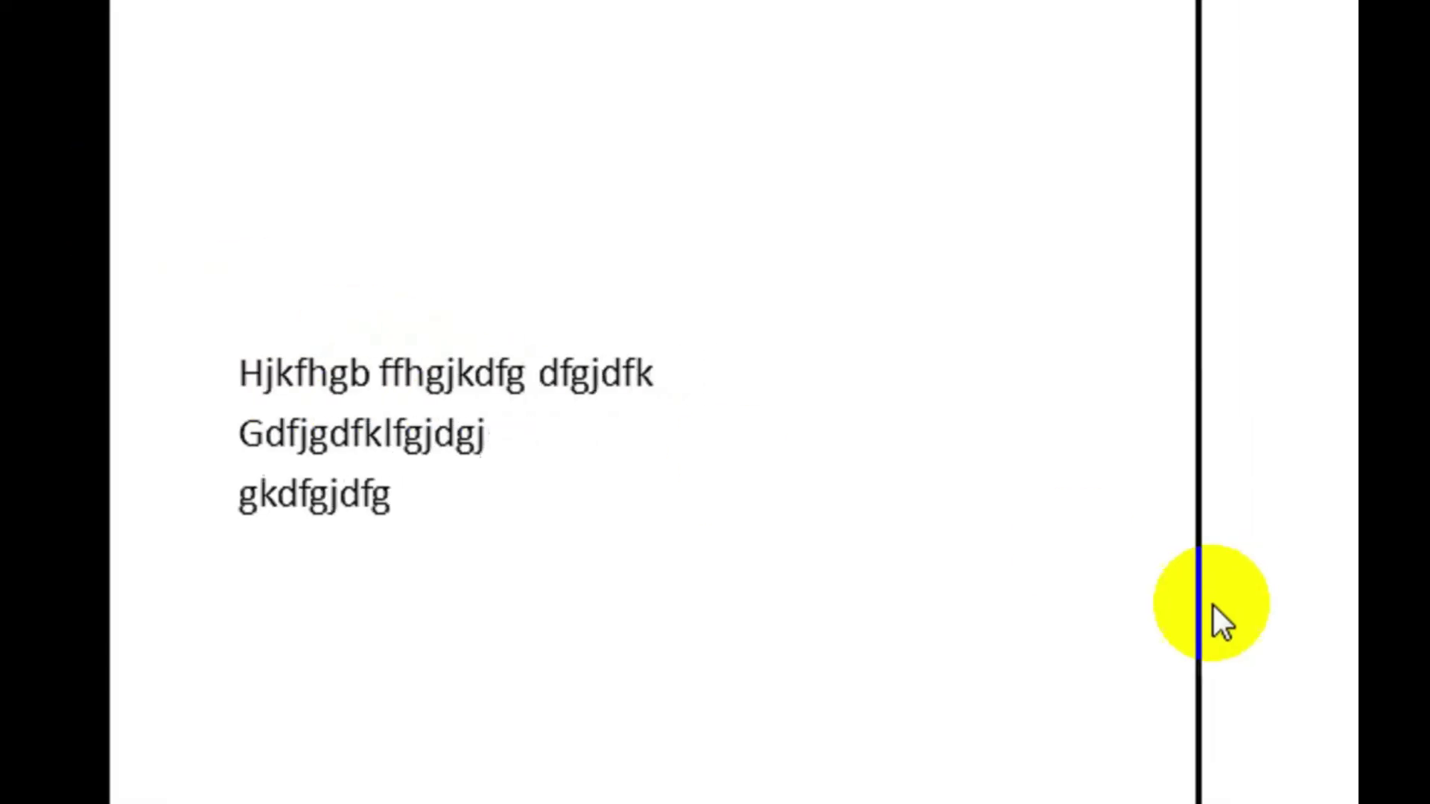
pyautogui.click(1129, 730)
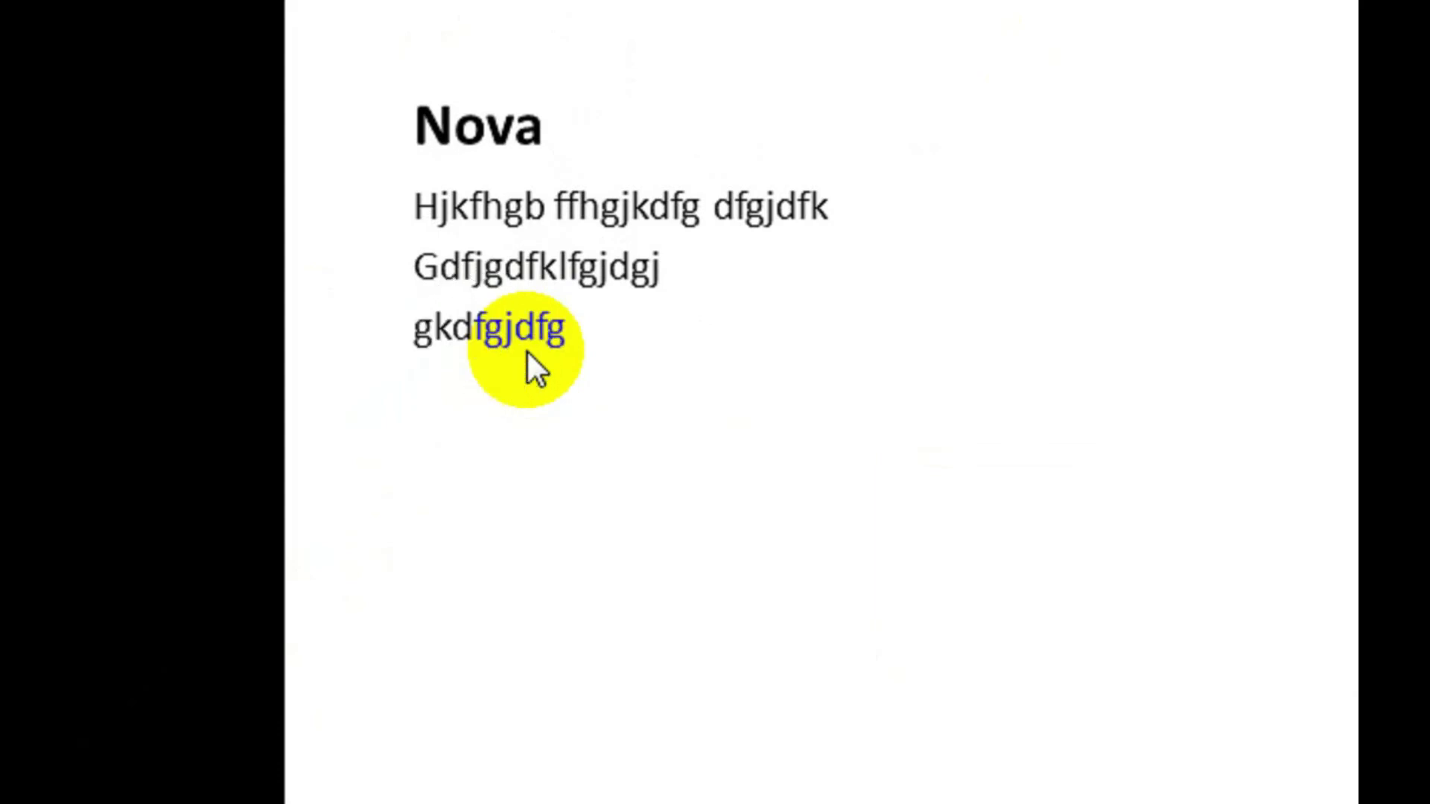
pyautogui.click(528, 350)
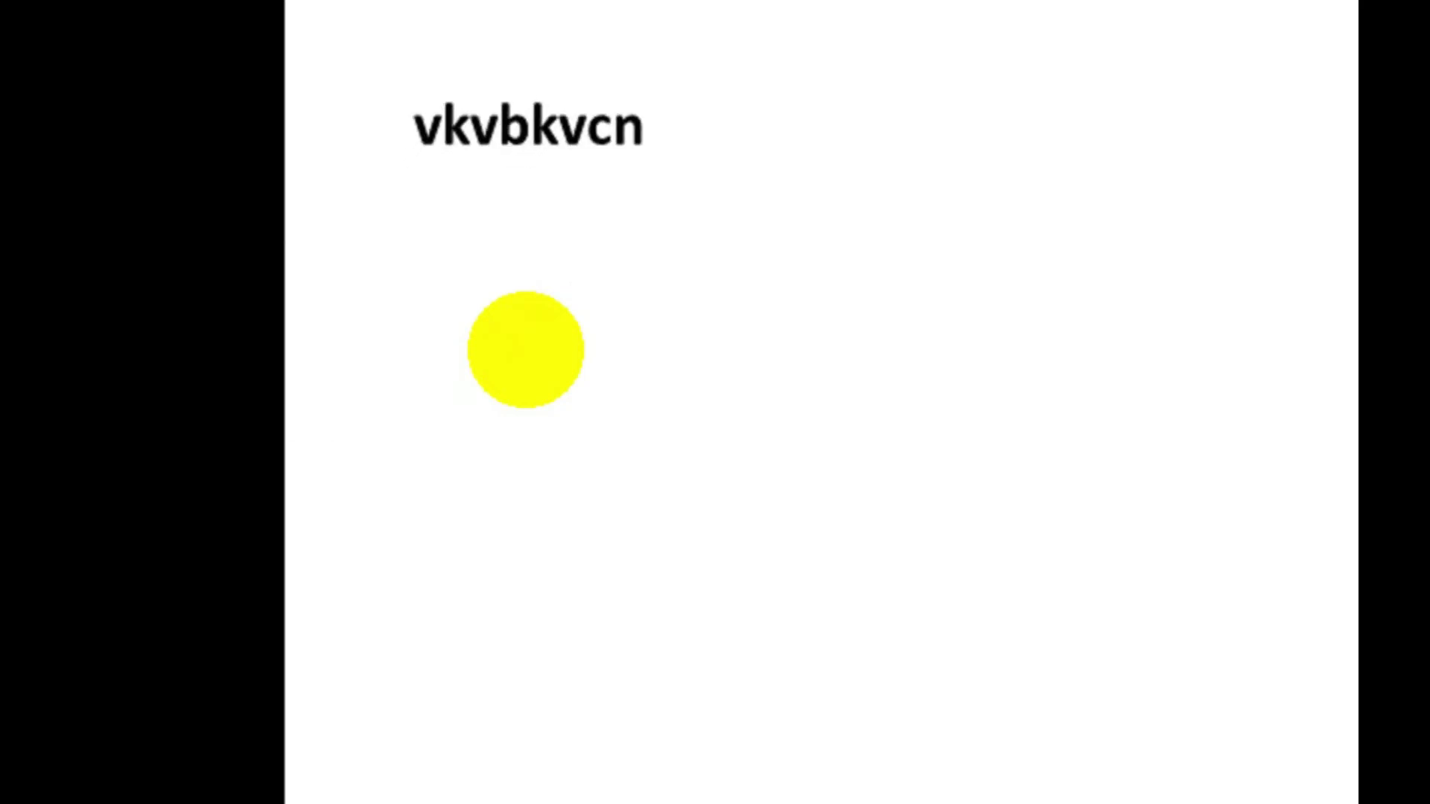
pyautogui.click(528, 350)
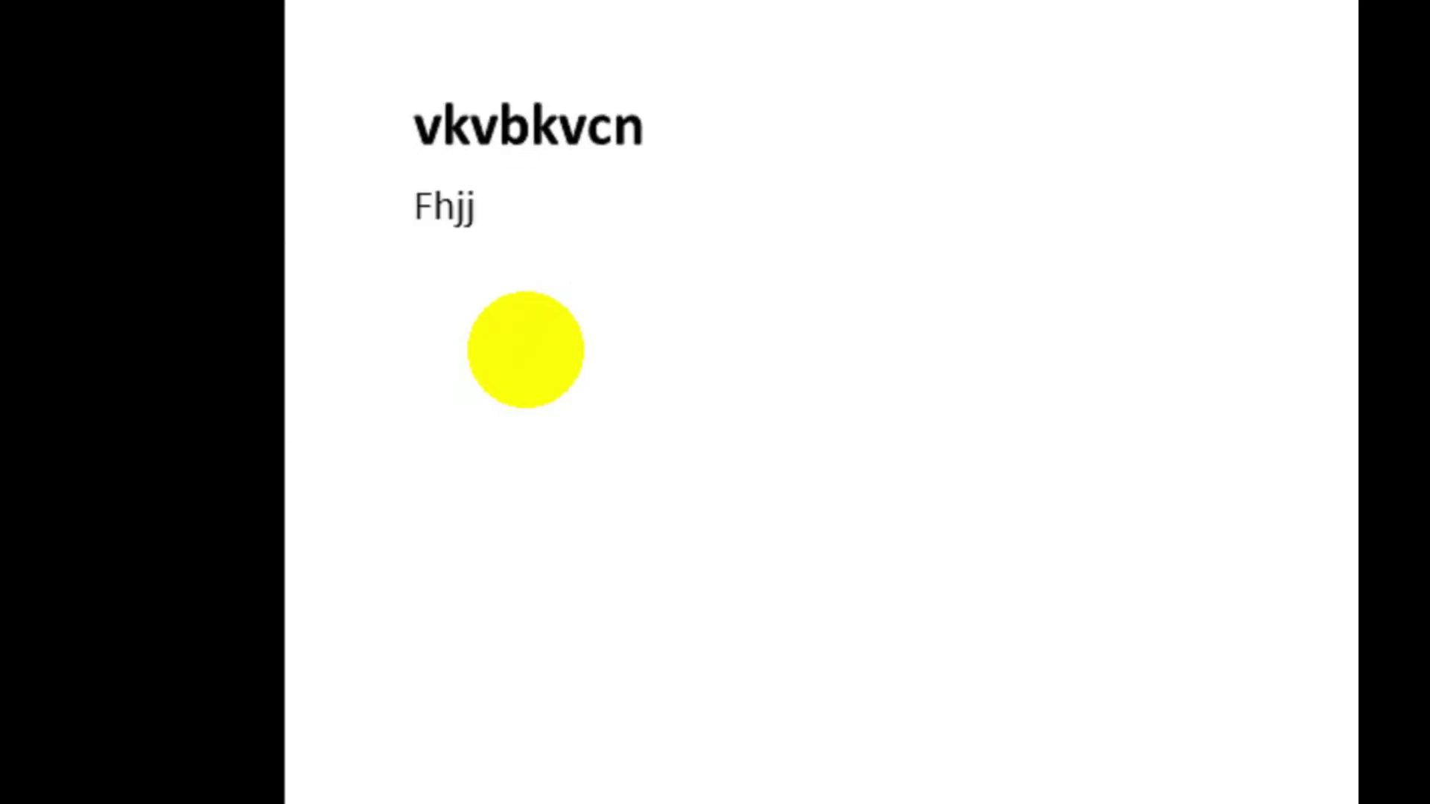
pyautogui.click(528, 351)
pyautogui.click(528, 350)
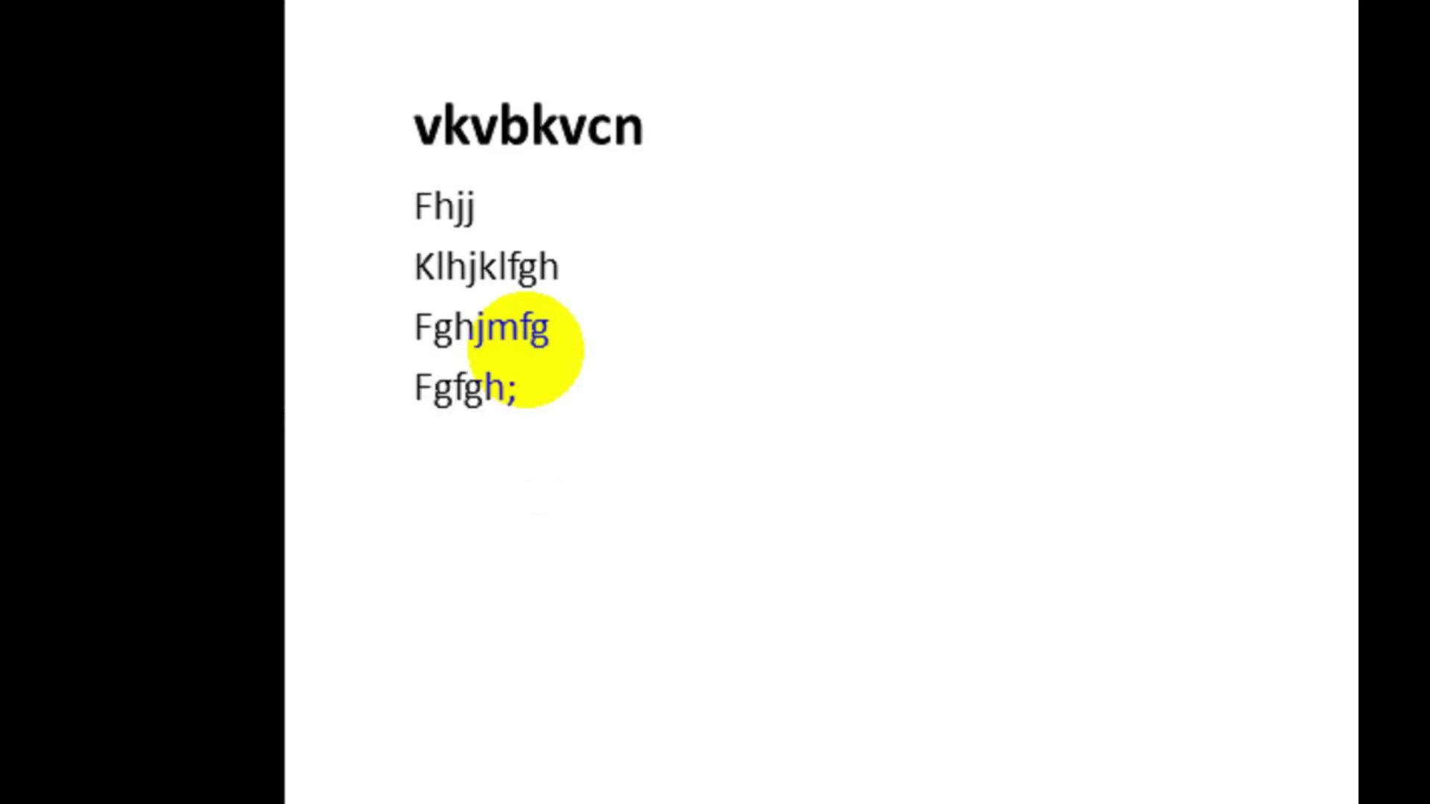
pyautogui.click(528, 350)
pyautogui.click(527, 350)
pyautogui.click(527, 350)
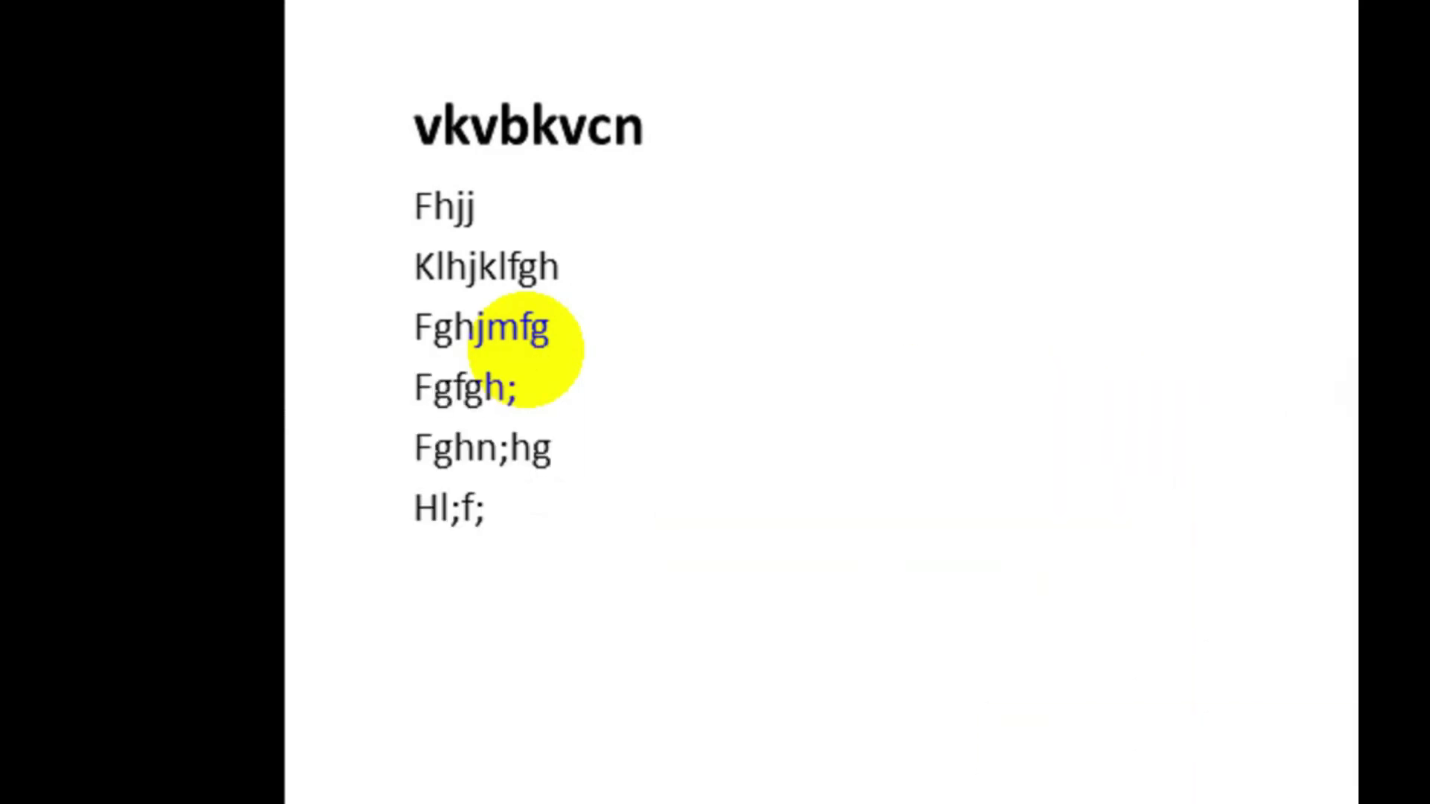
pyautogui.click(528, 350)
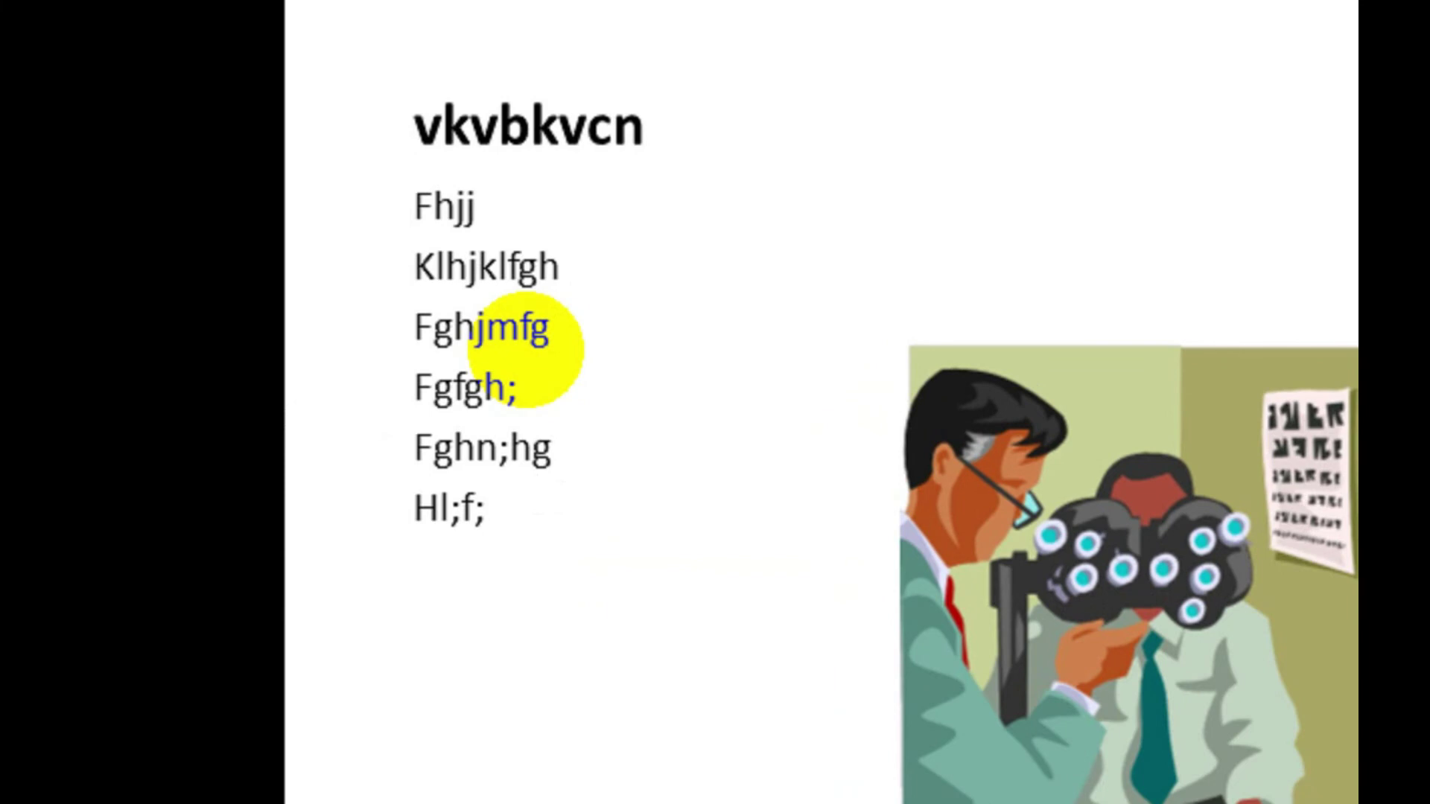
pyautogui.press('Escape')
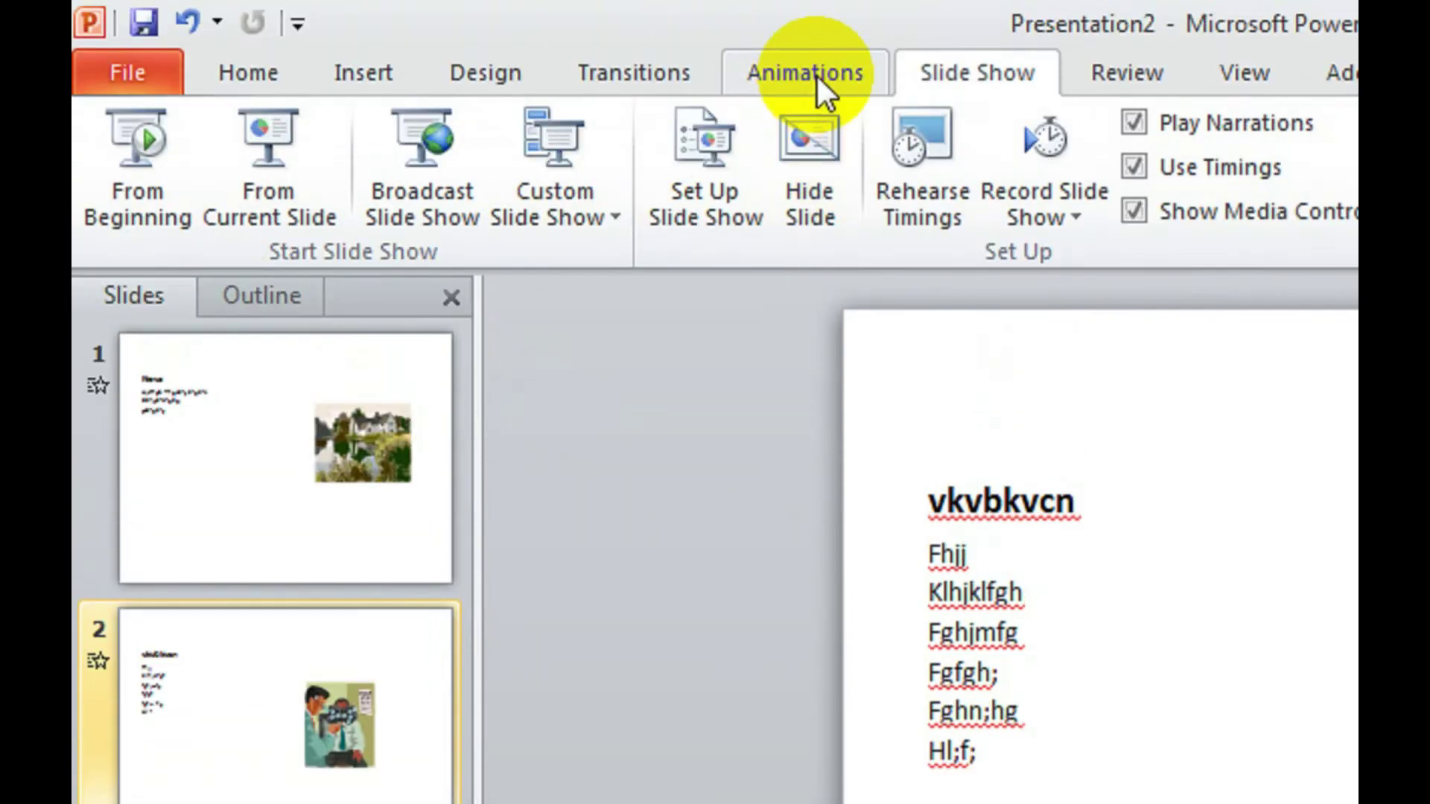
# - Set slide 2's title star-path animation to start With Previous
pyautogui.click(817, 77)
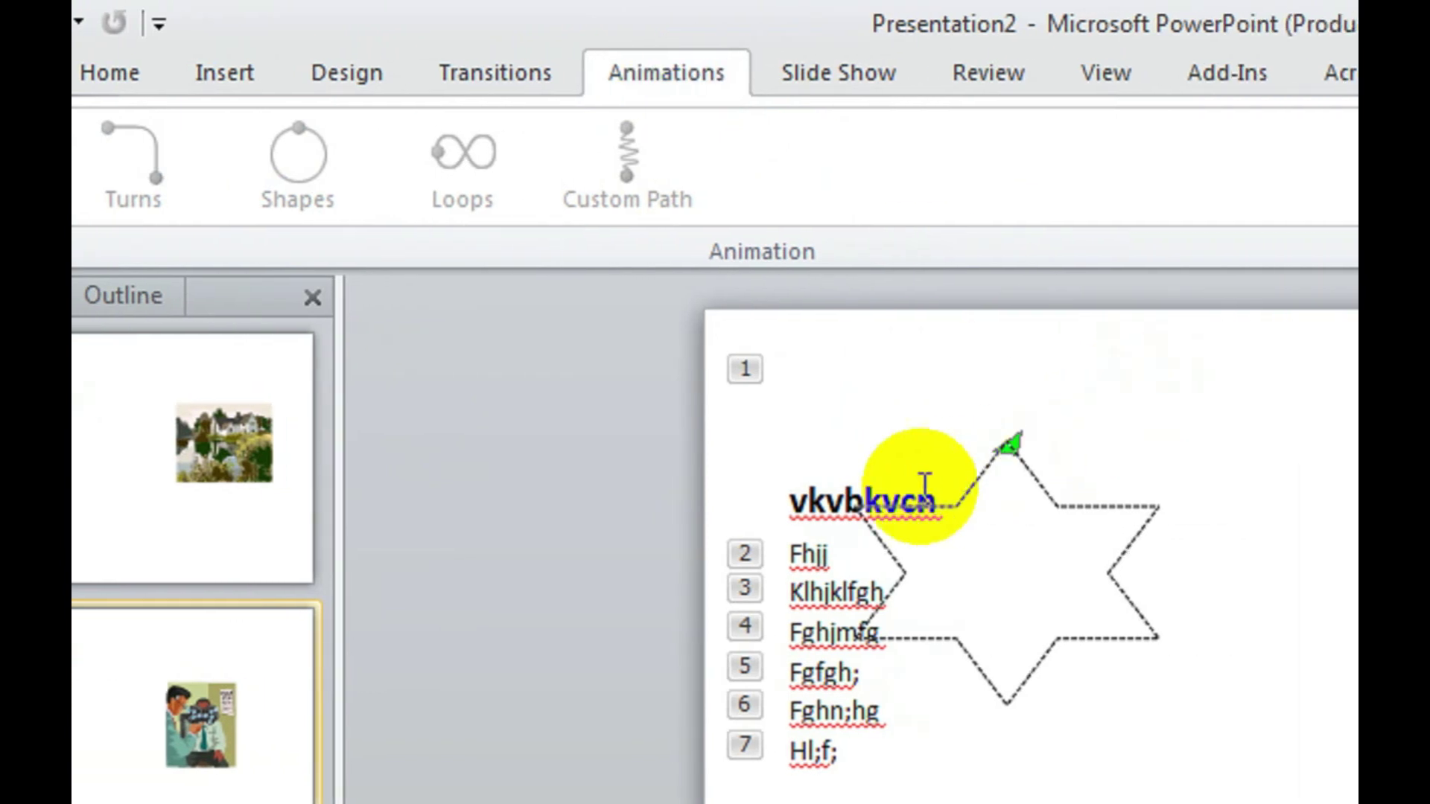
pyautogui.click(882, 492)
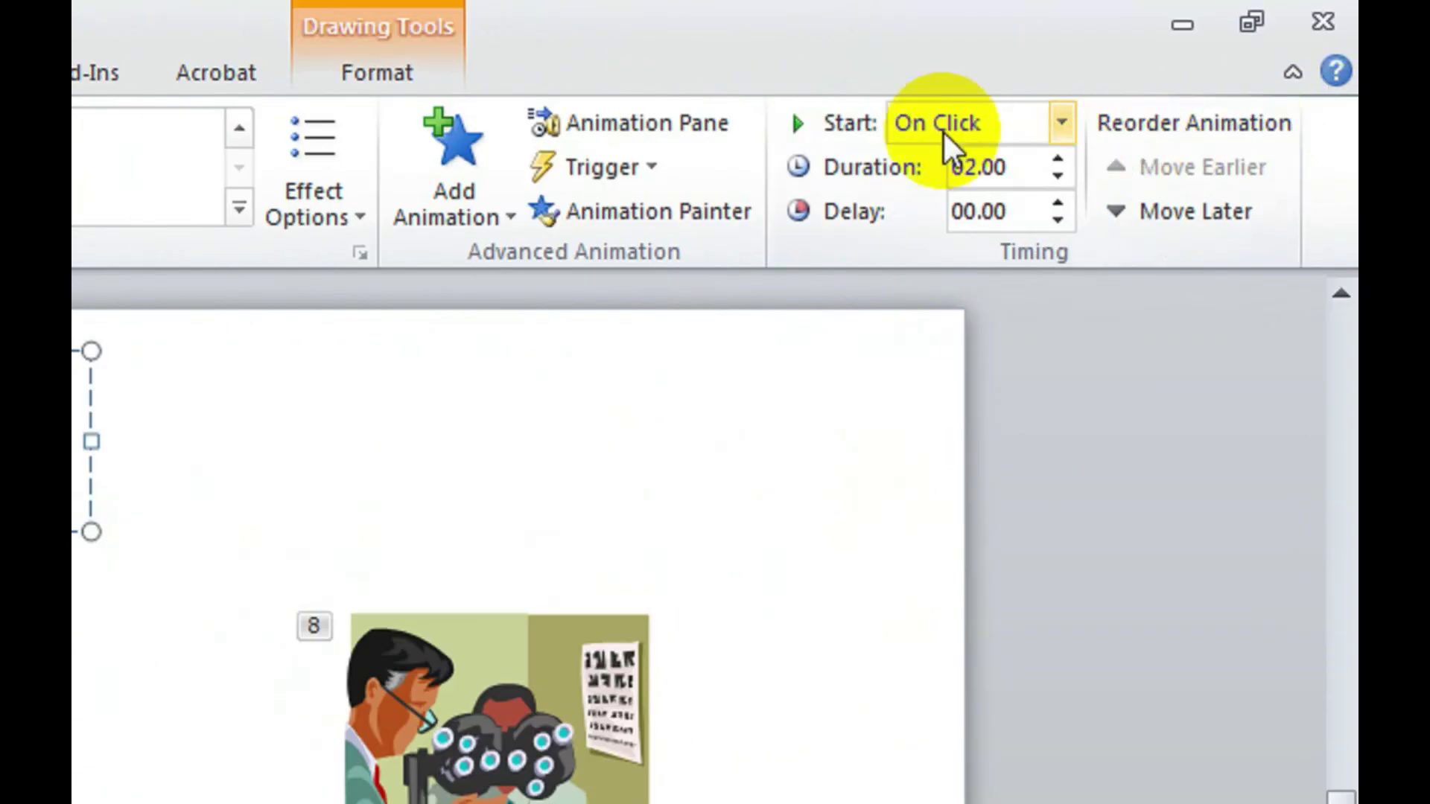
pyautogui.click(1060, 125)
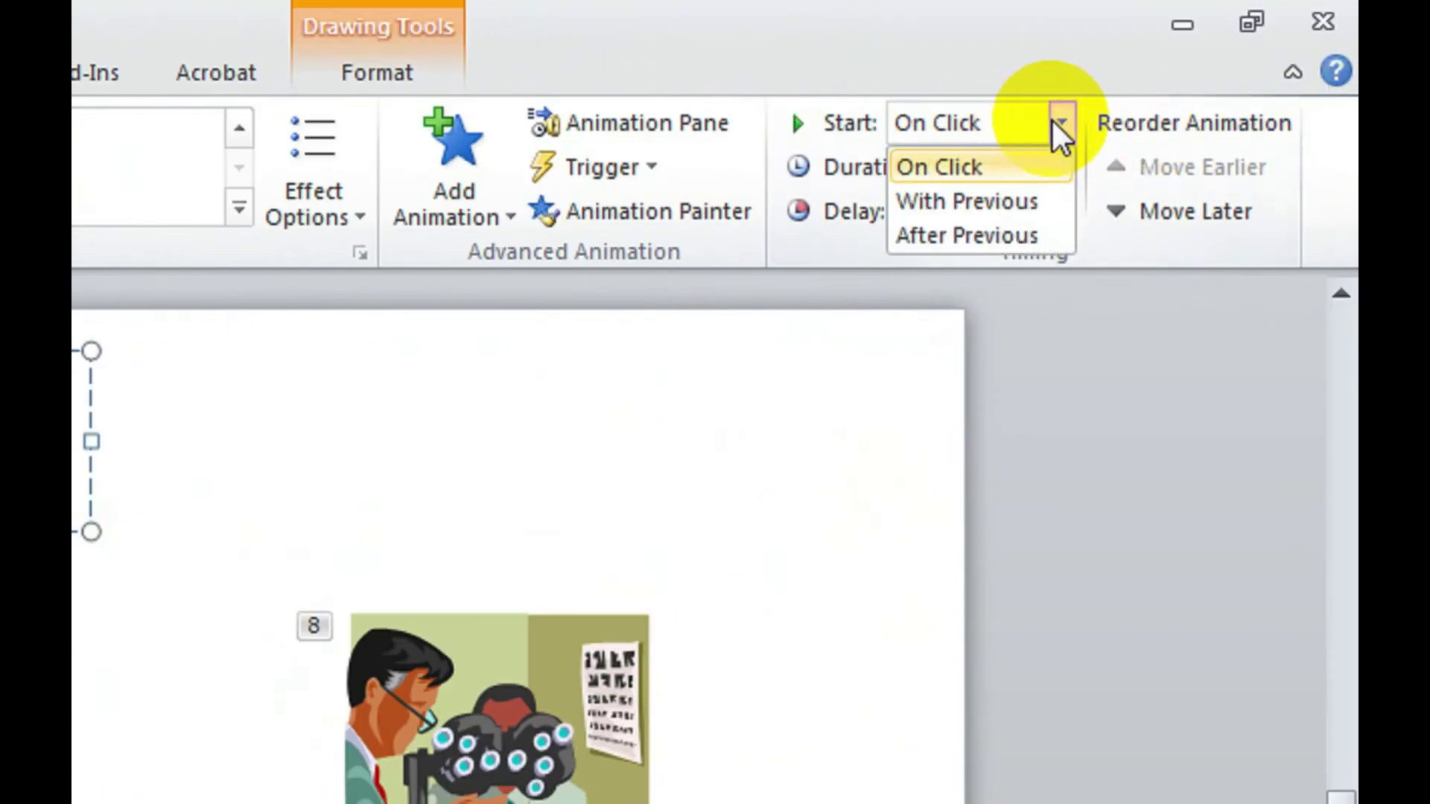
pyautogui.click(1014, 203)
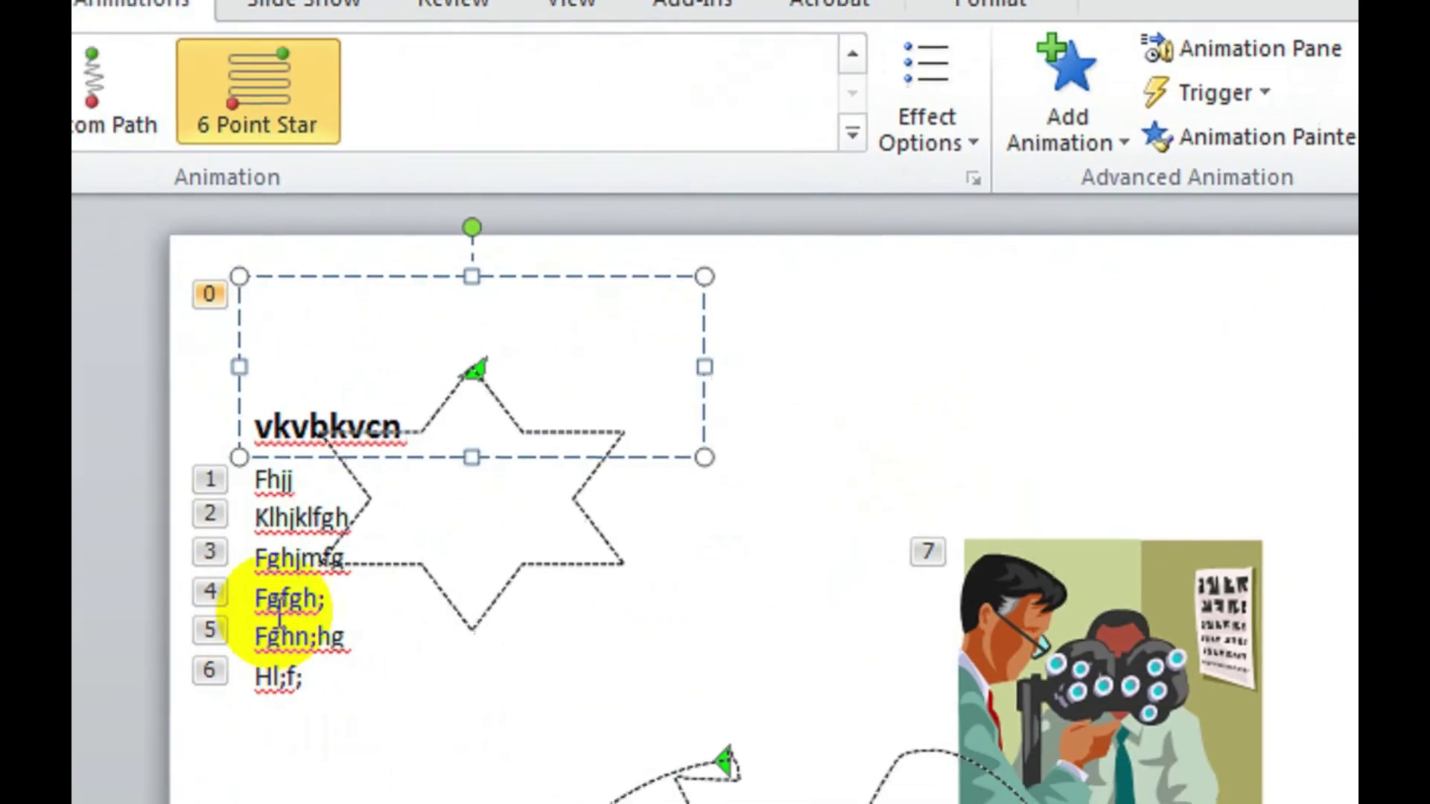
pyautogui.click(383, 569)
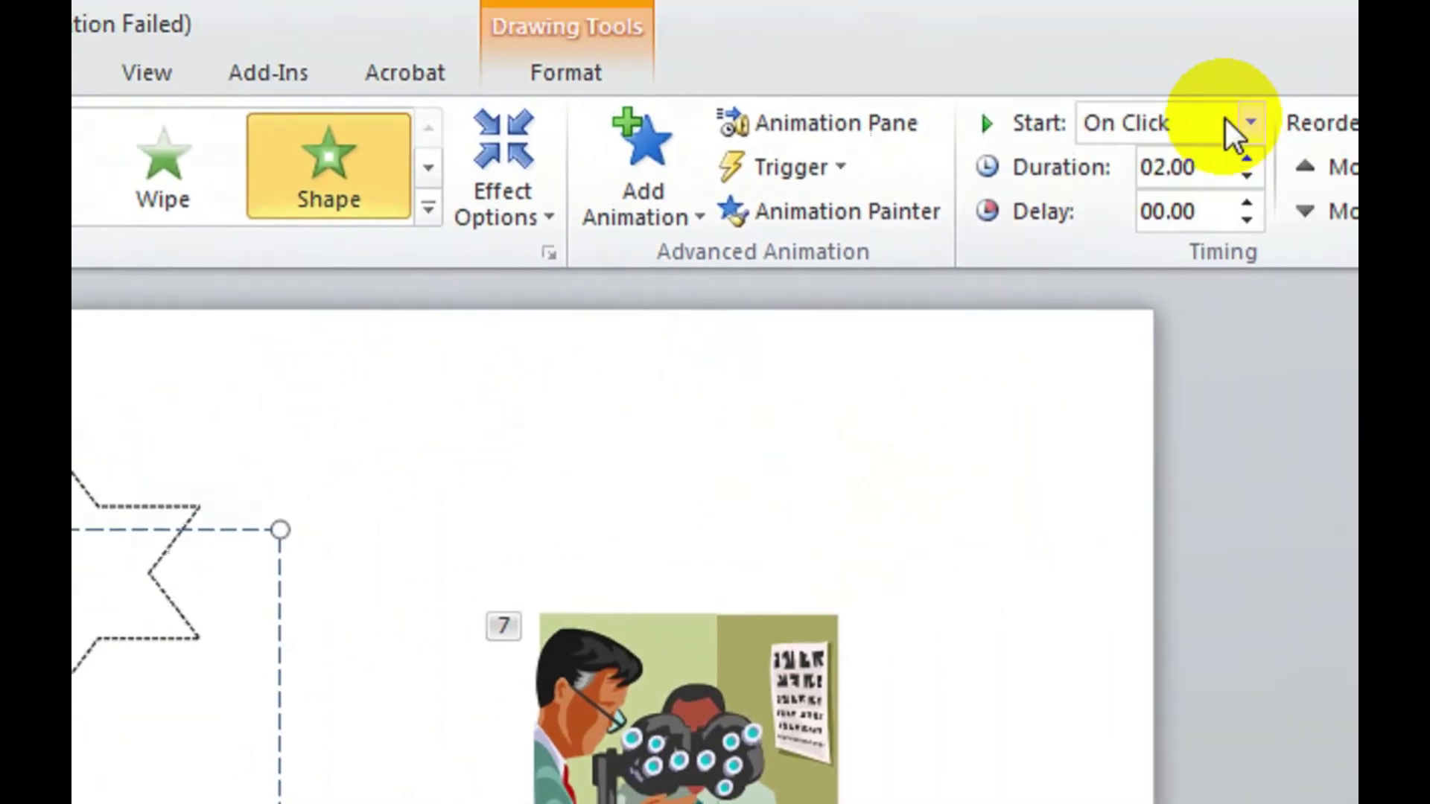
pyautogui.click(1229, 121)
pyautogui.click(1213, 204)
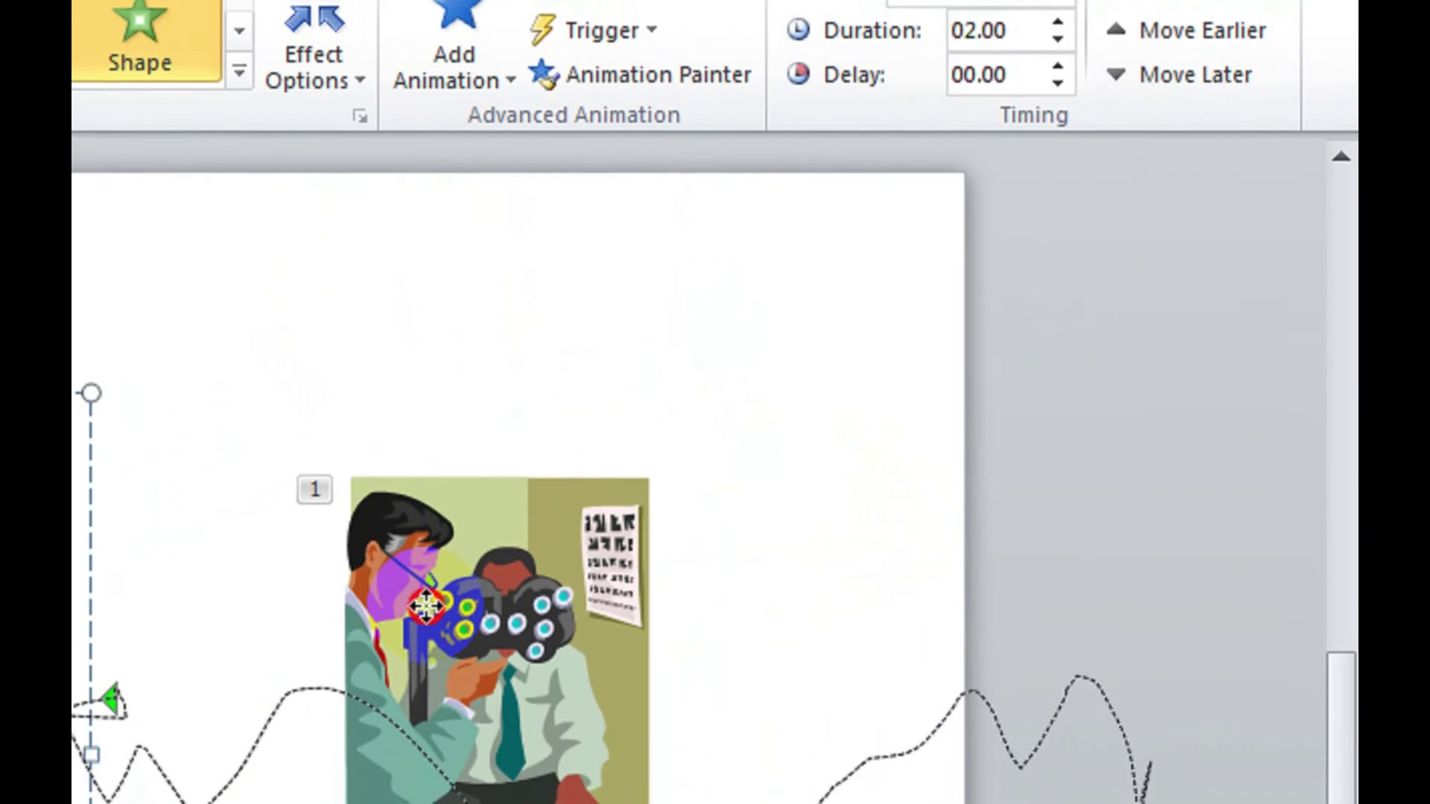
# - Set the optometrist picture's animation to start With Previous and return to slide 1
pyautogui.click(426, 607)
pyautogui.click(998, 124)
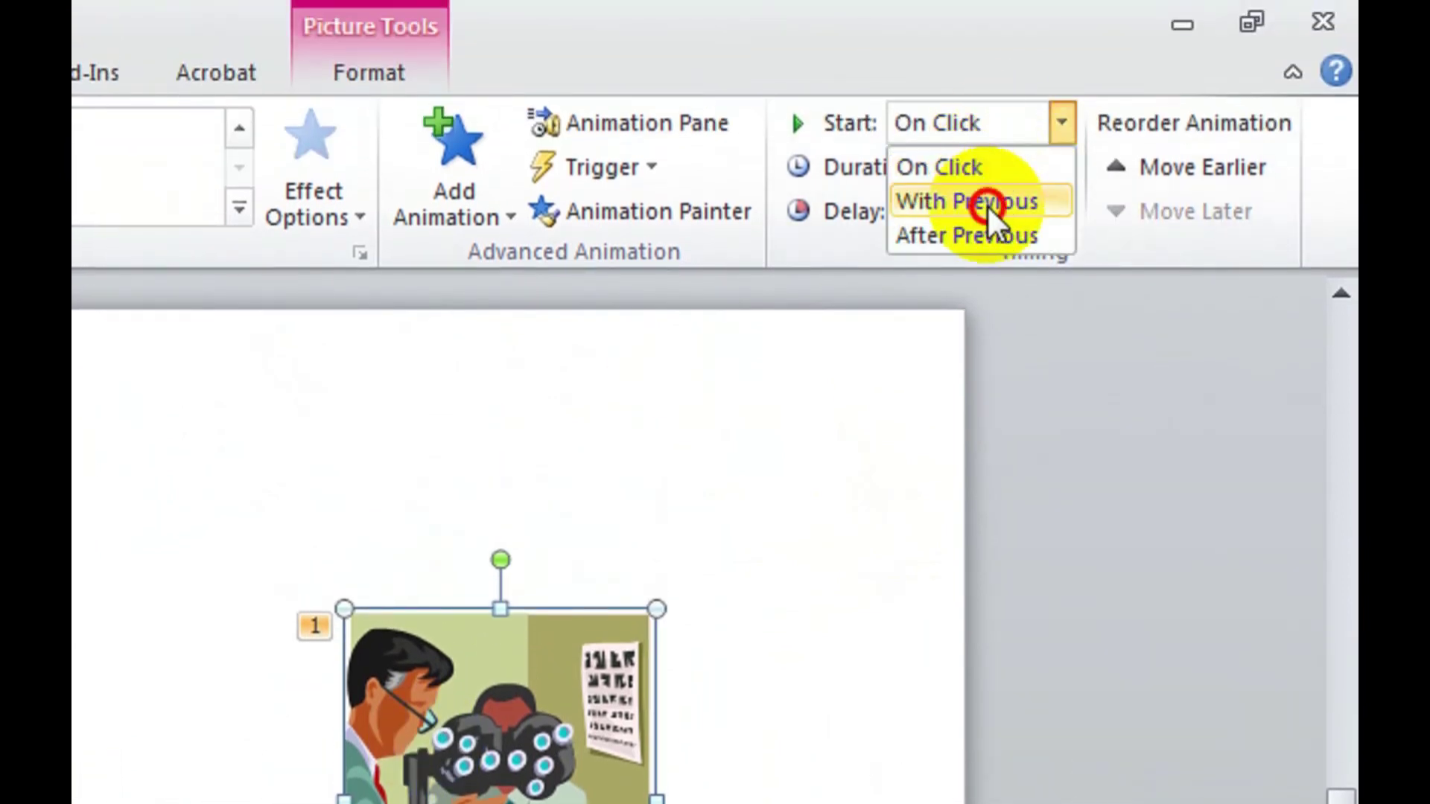
pyautogui.click(986, 204)
pyautogui.click(206, 339)
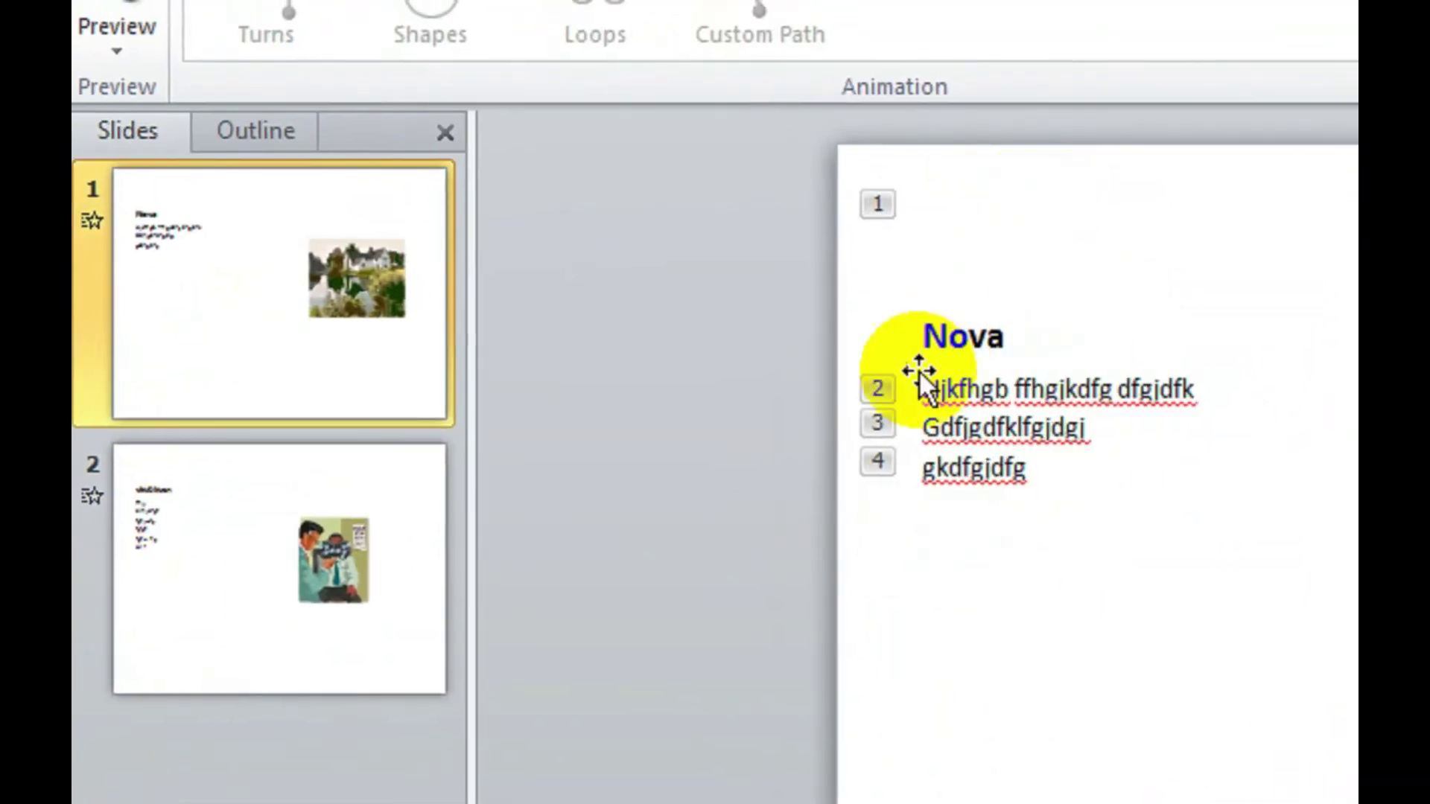
# - Set the Nova title and house picture to start With Previous, then play the show from the beginning
pyautogui.click(949, 340)
pyautogui.click(1035, 112)
pyautogui.click(1038, 203)
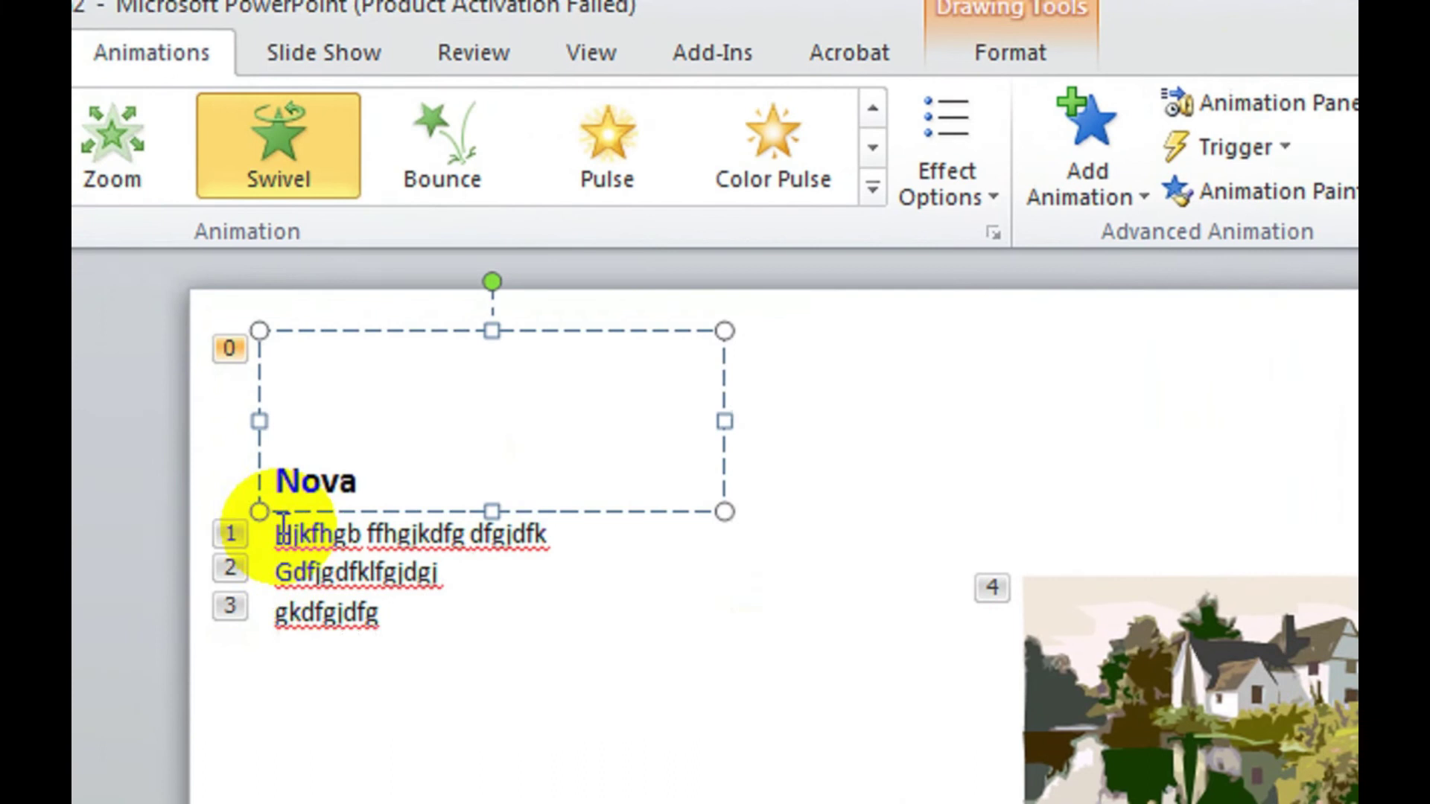
pyautogui.click(401, 604)
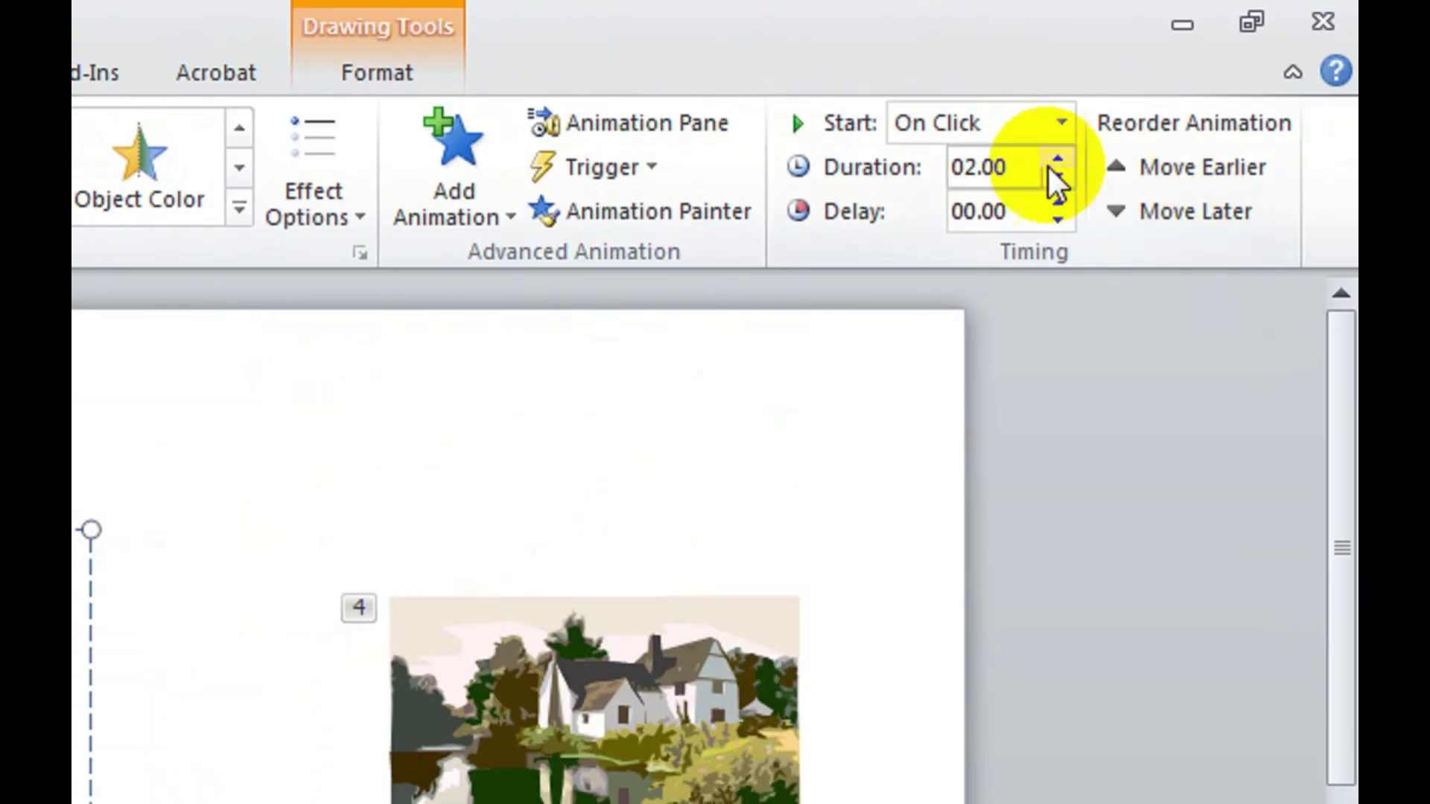
pyautogui.click(992, 123)
pyautogui.click(568, 789)
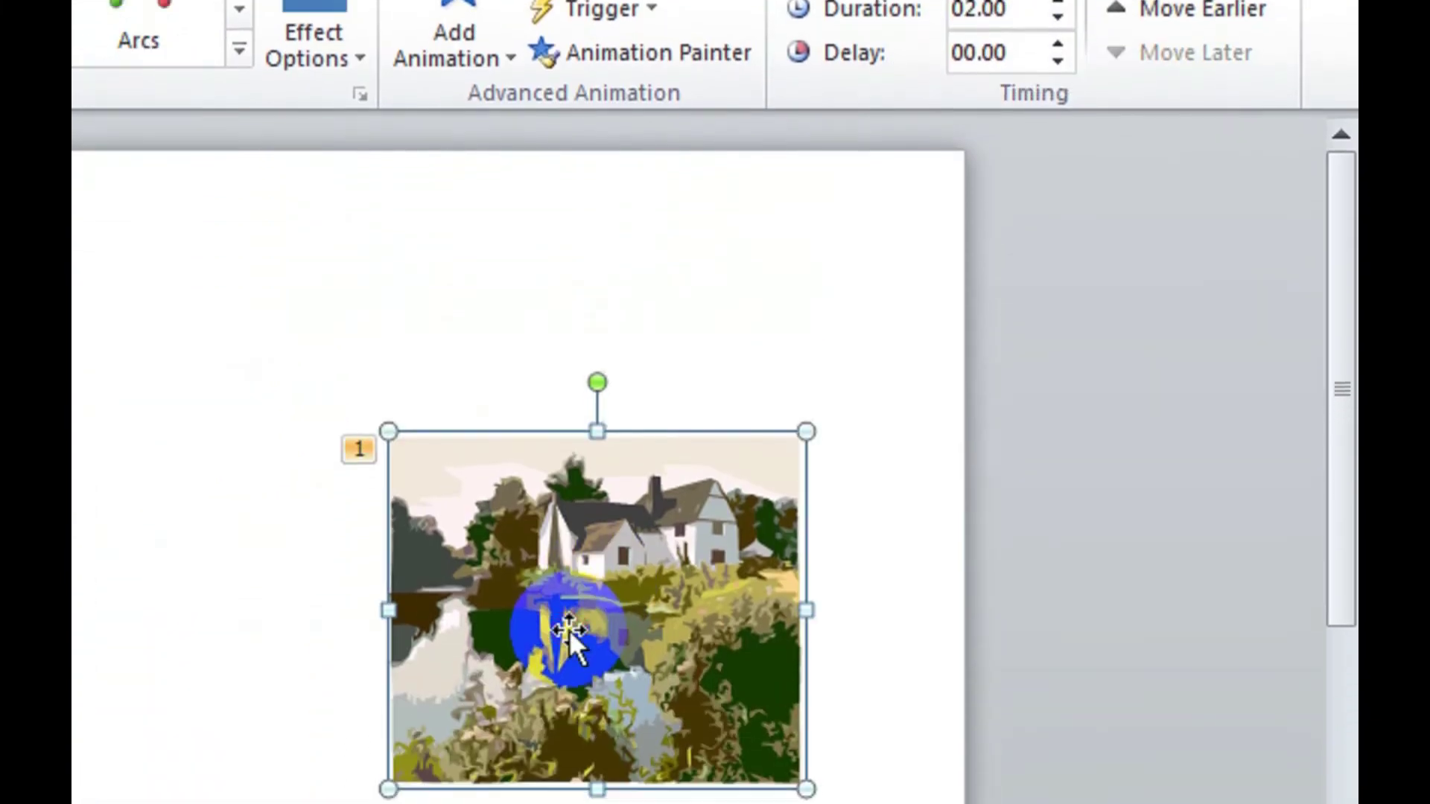
pyautogui.click(1057, 113)
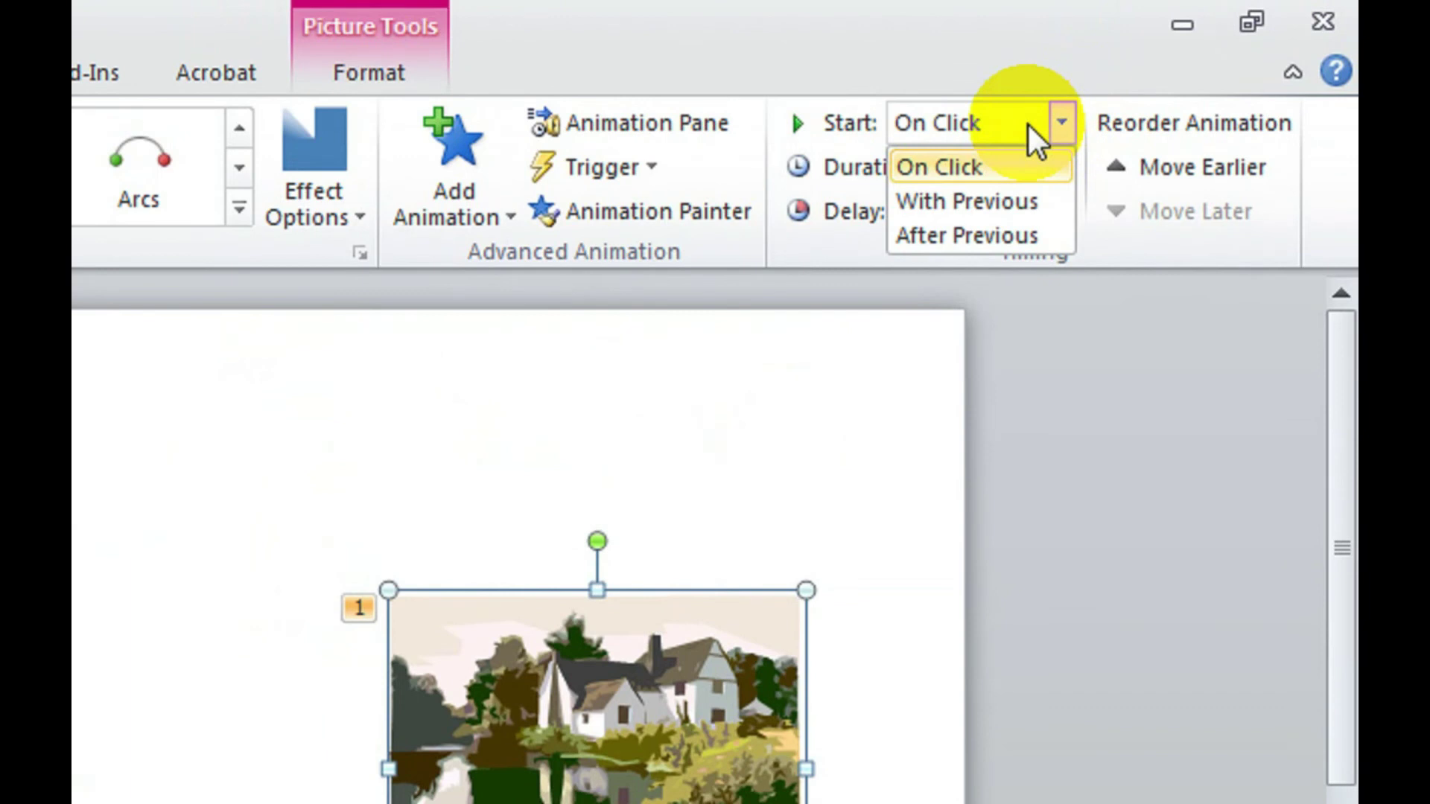
pyautogui.click(942, 198)
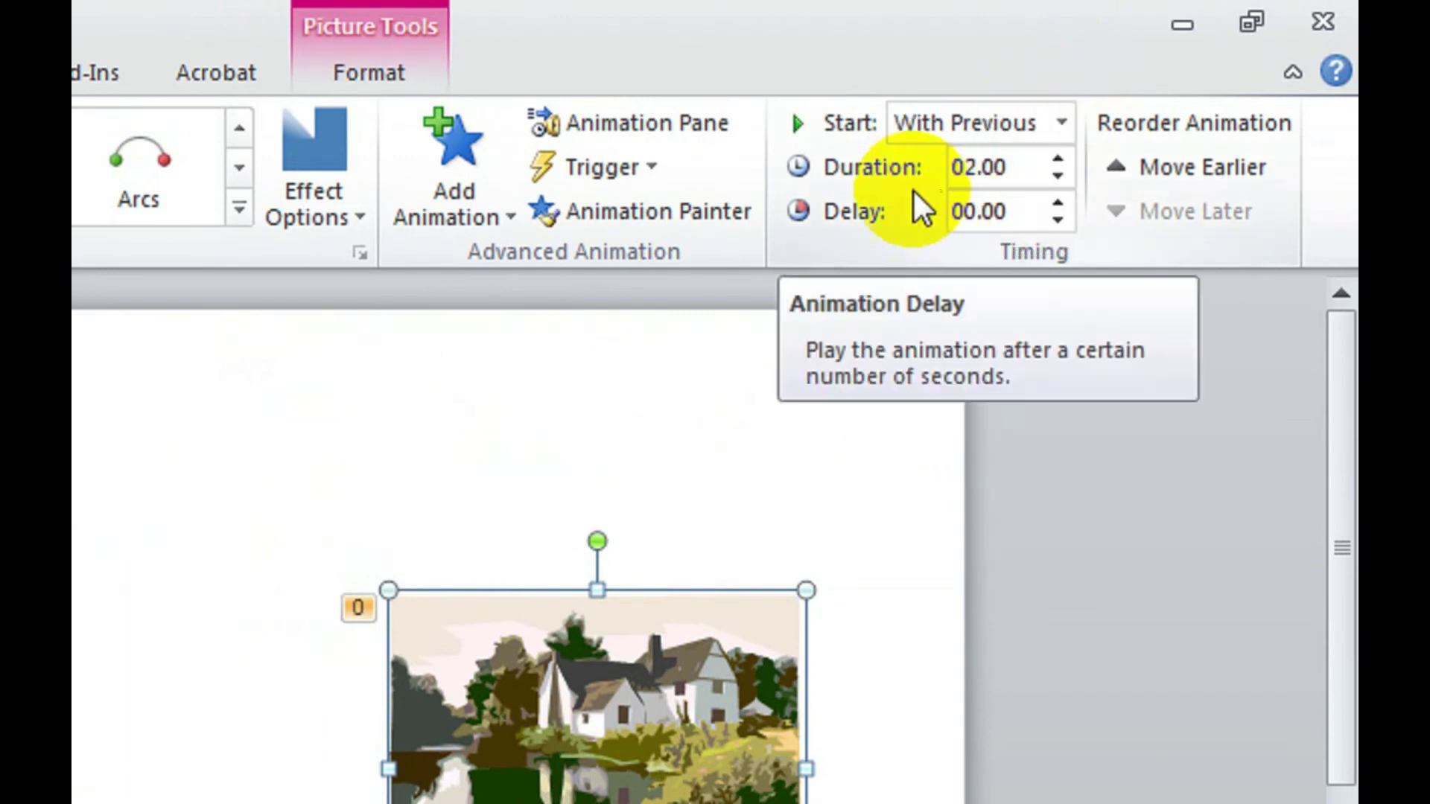
pyautogui.click(395, 73)
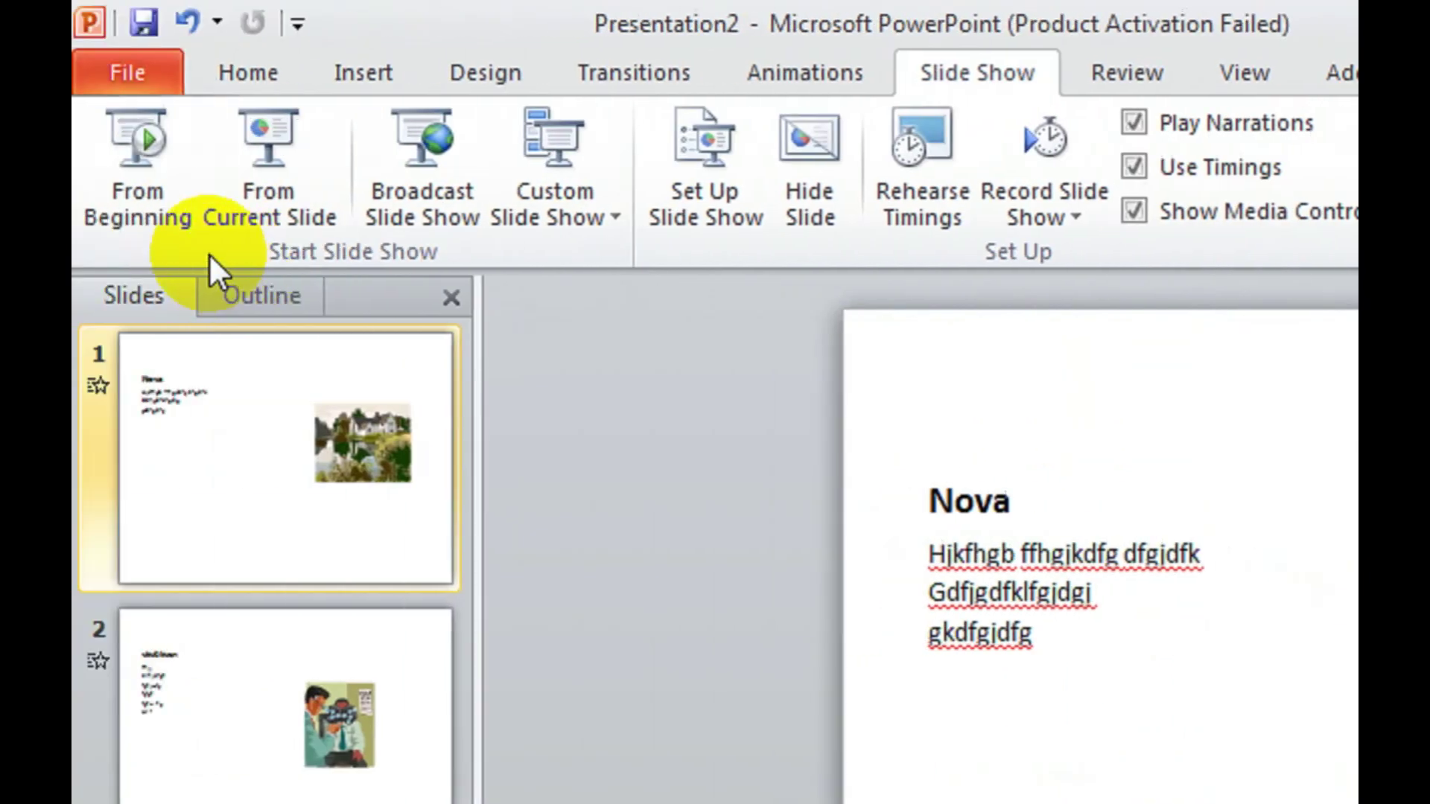
pyautogui.click(141, 200)
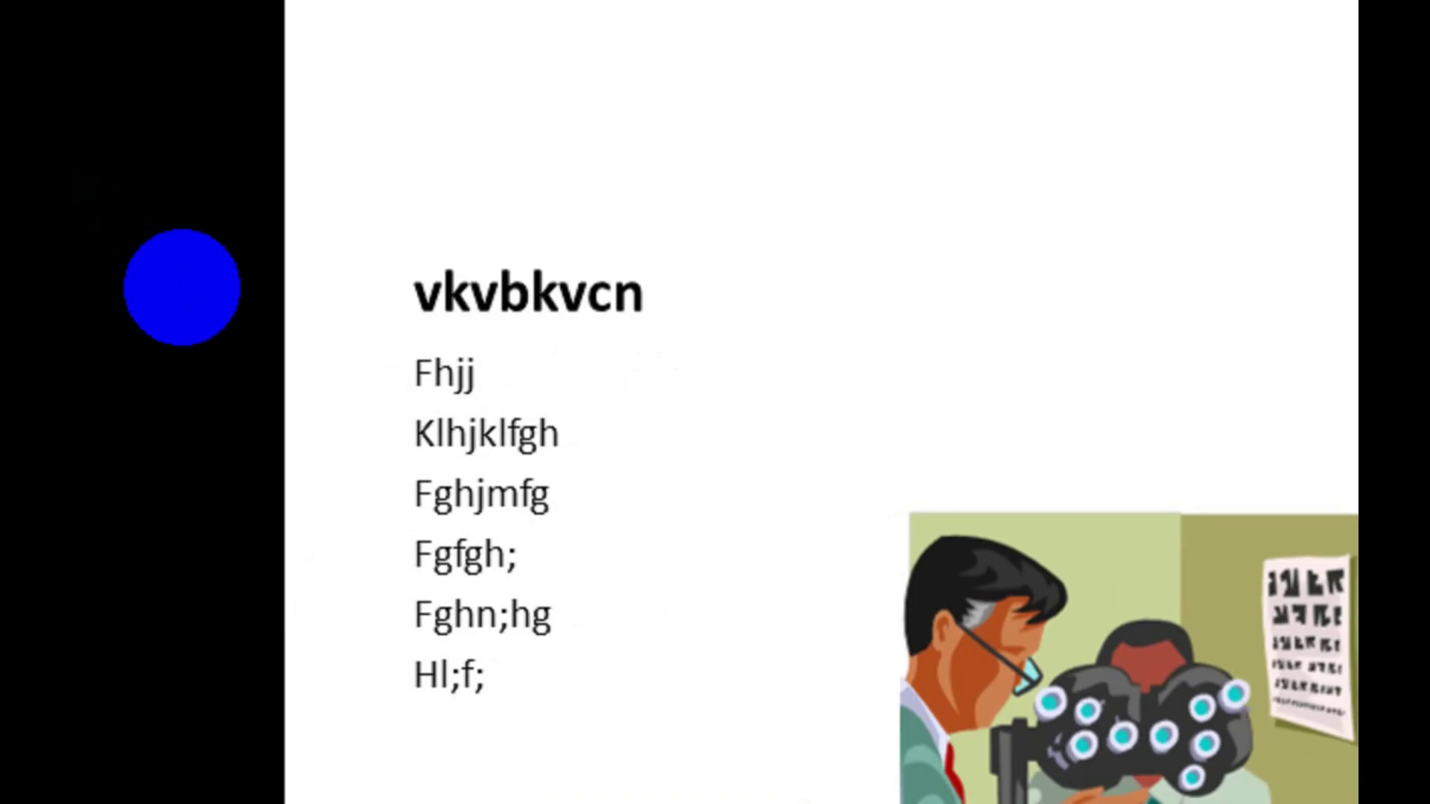
# - After watching the show, exit back to editing view
pyautogui.click(185, 293)
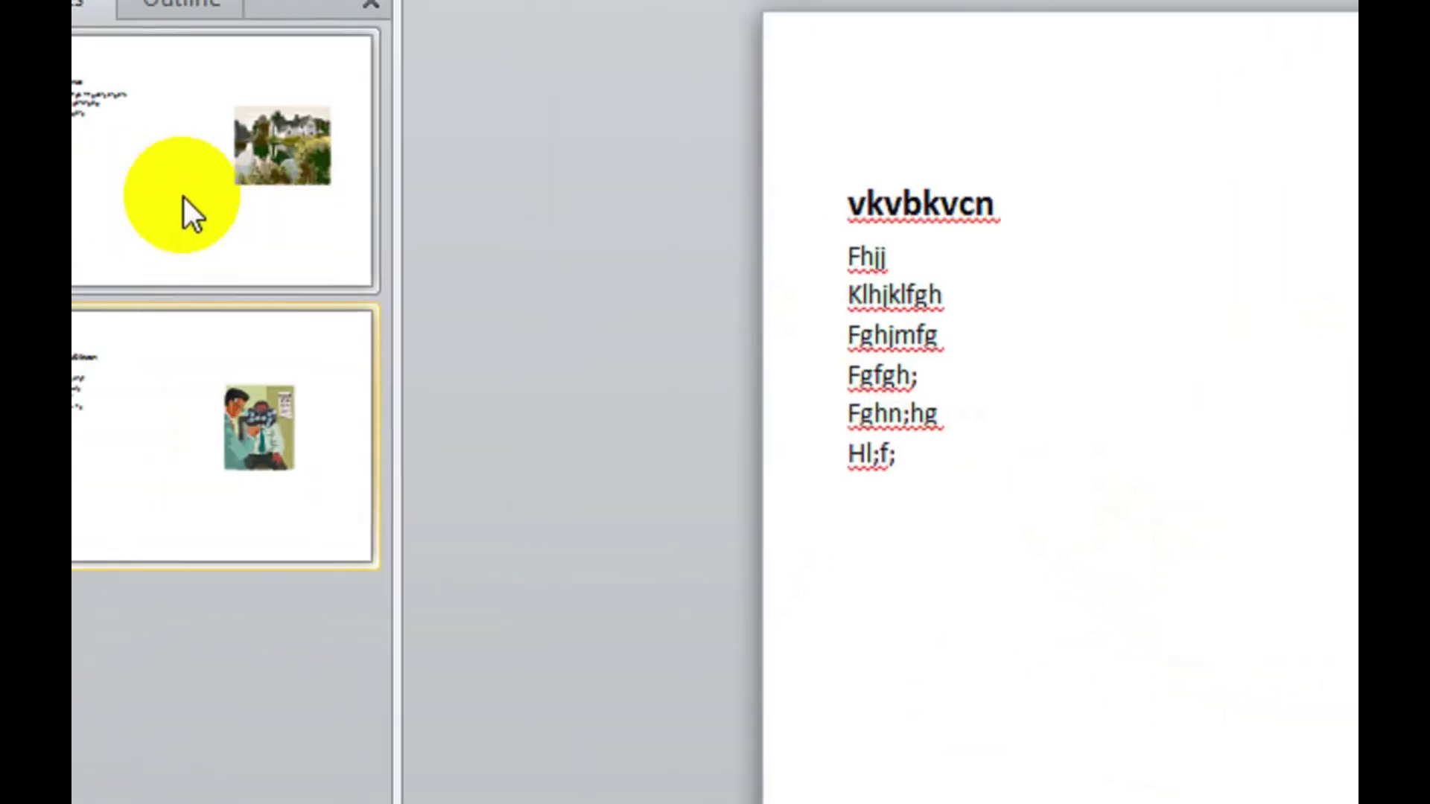
# - Give slide 1 a Honeycomb transition with the Arrow sound and turn off On Mouse Click
pyautogui.click(185, 198)
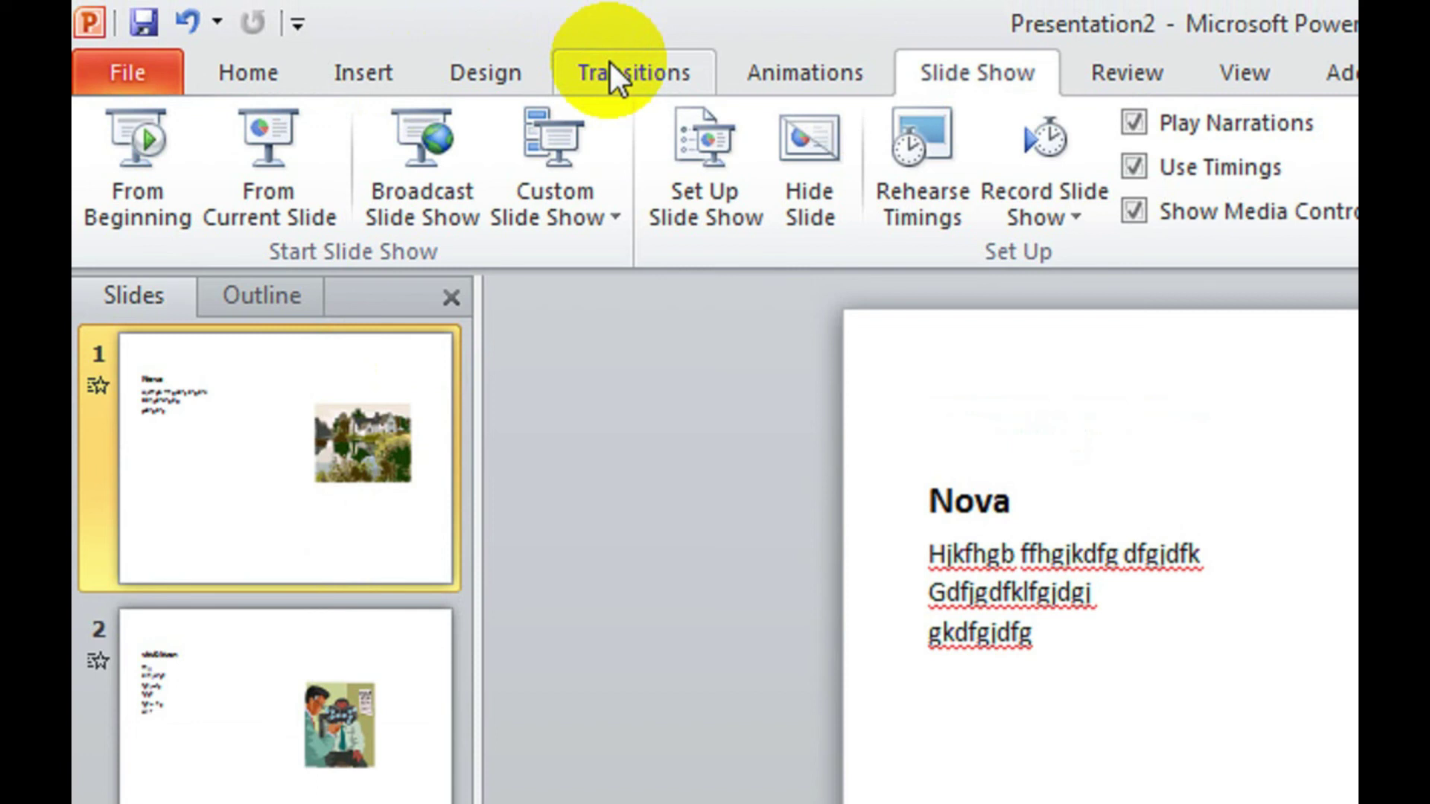
pyautogui.click(610, 63)
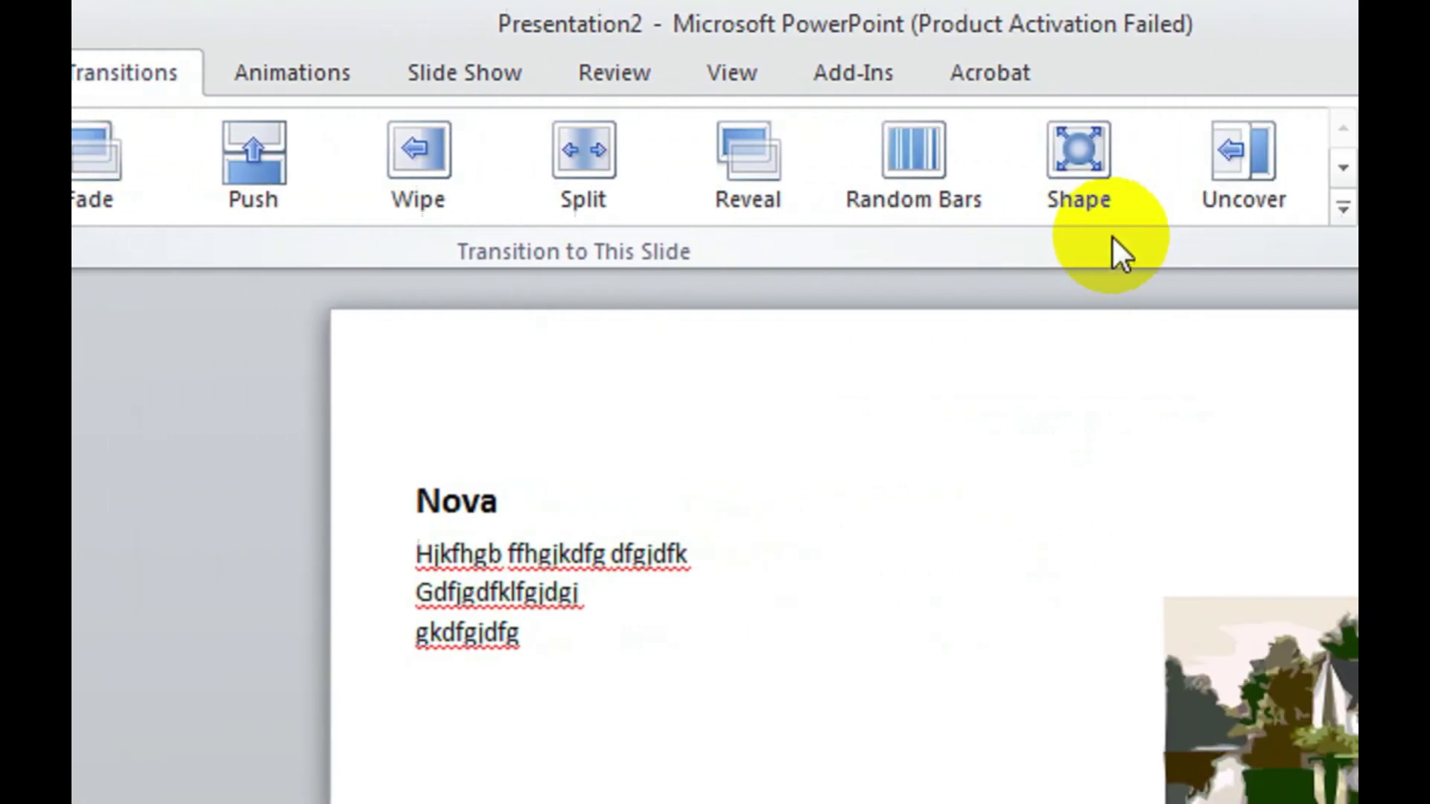
pyautogui.click(1147, 209)
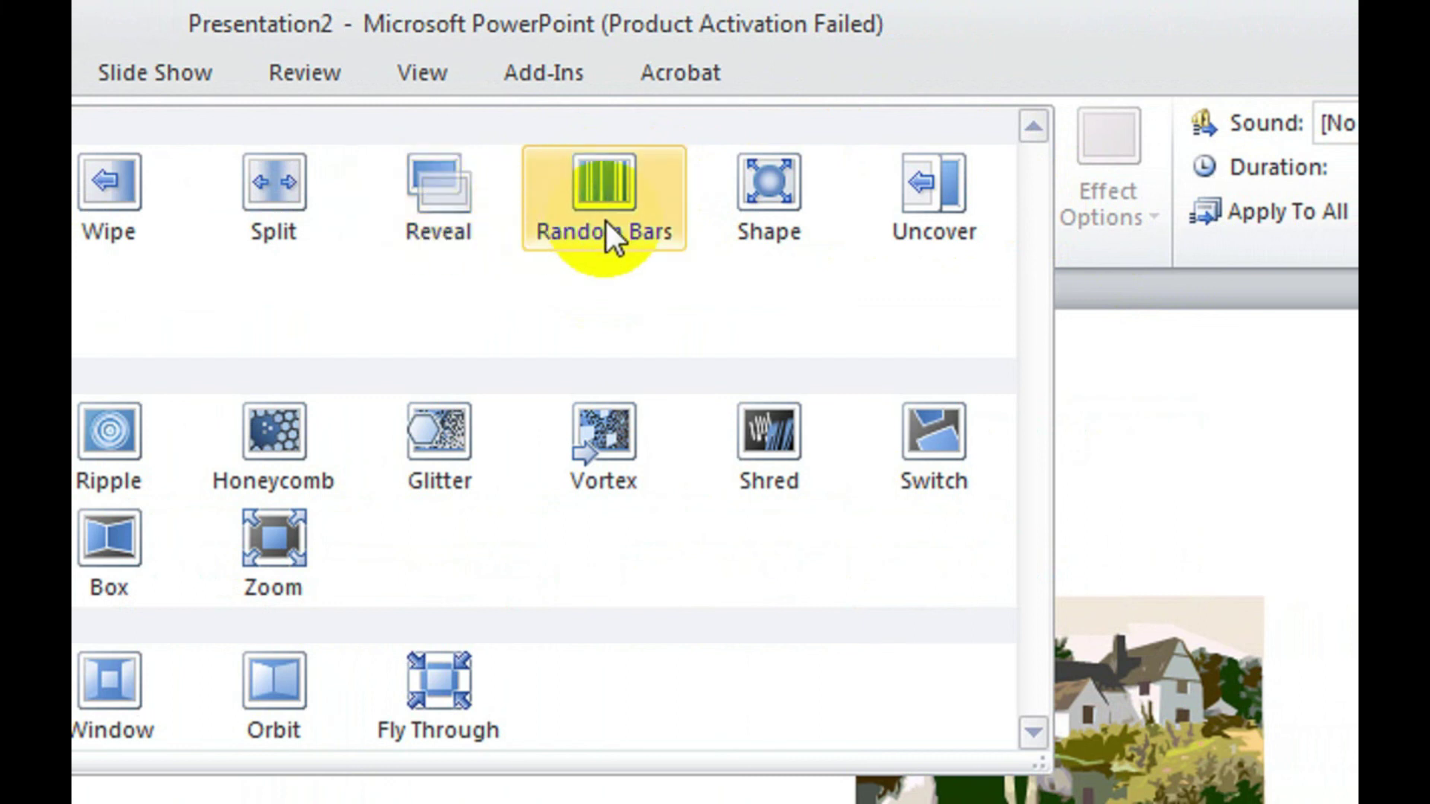
pyautogui.click(262, 447)
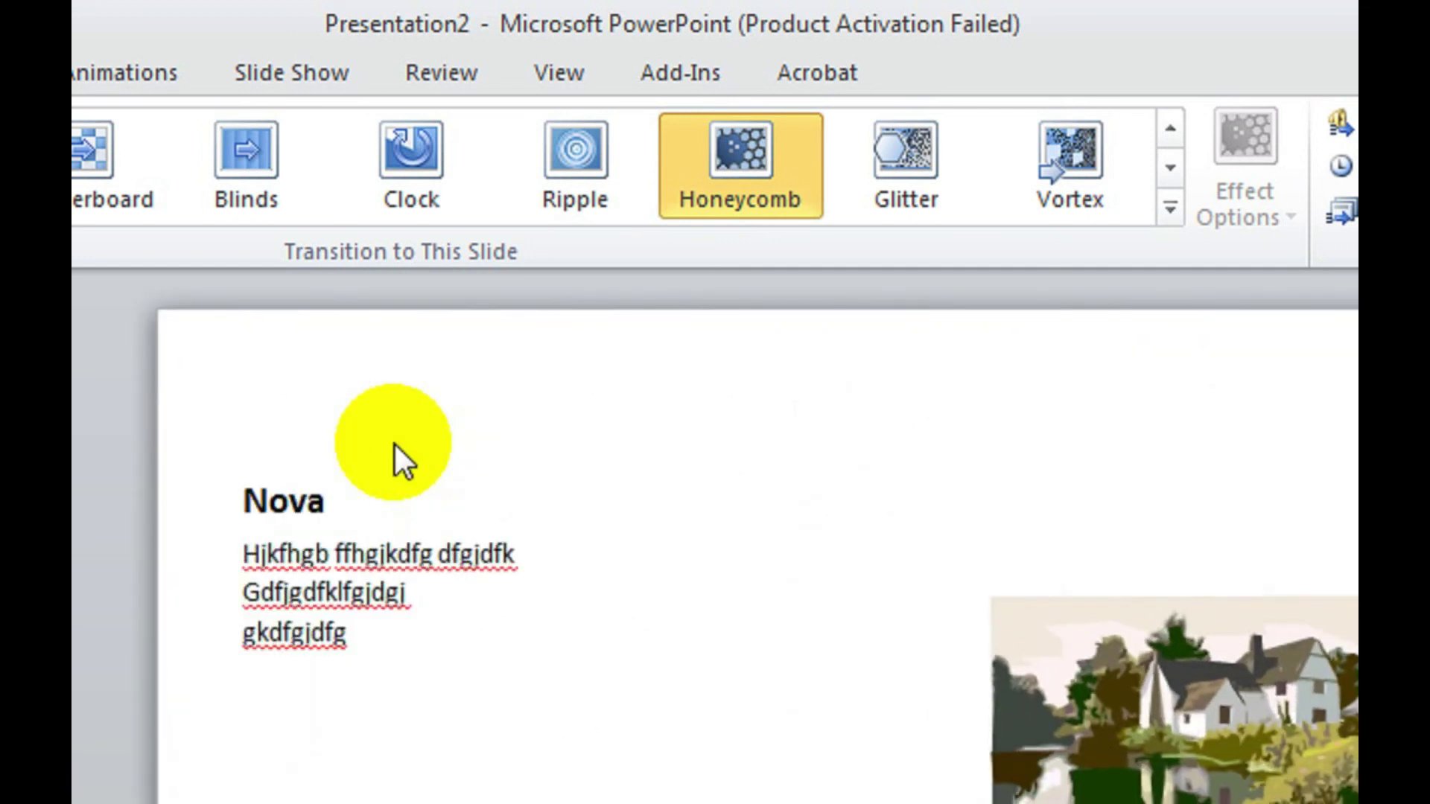
pyautogui.click(1048, 123)
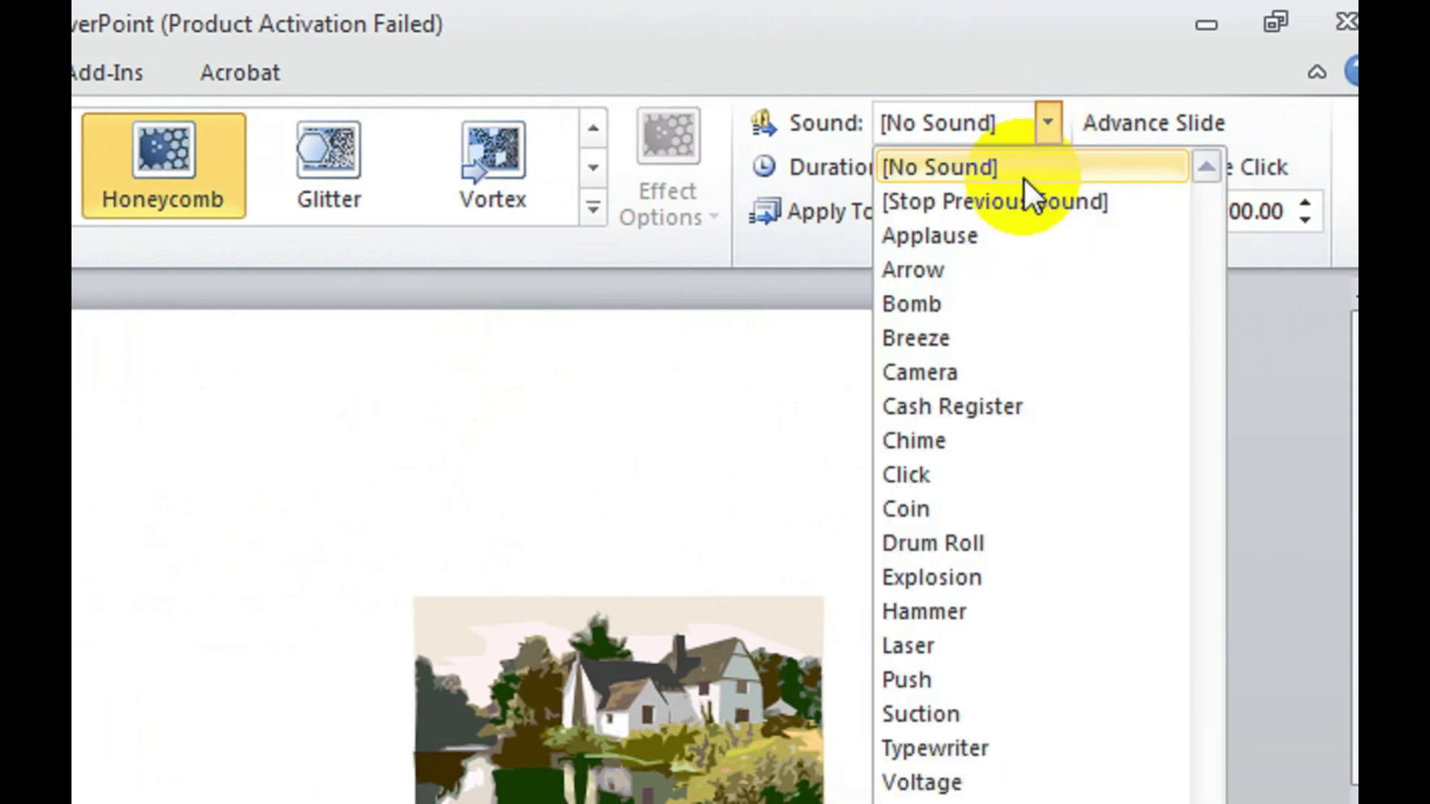
pyautogui.click(1002, 264)
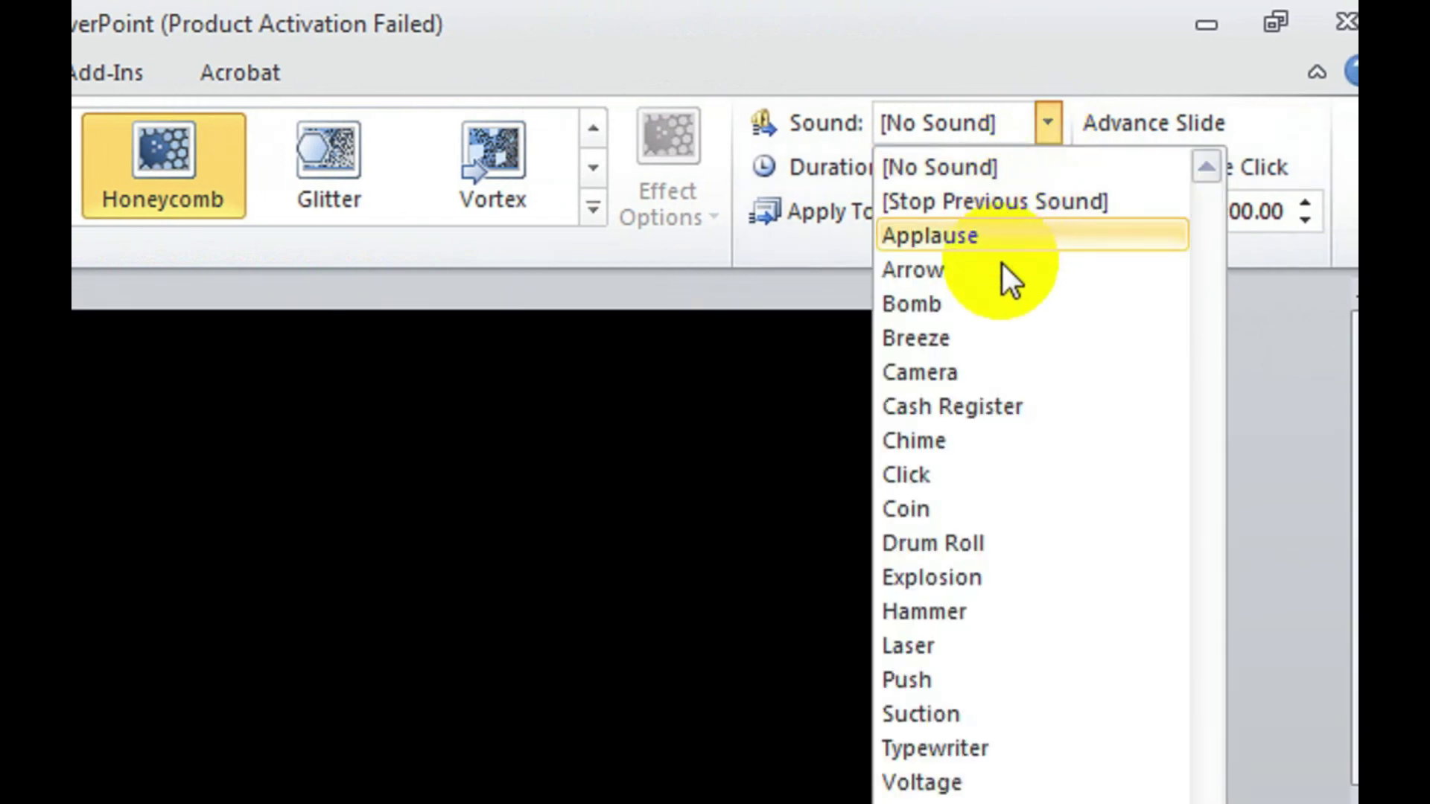
pyautogui.click(1002, 264)
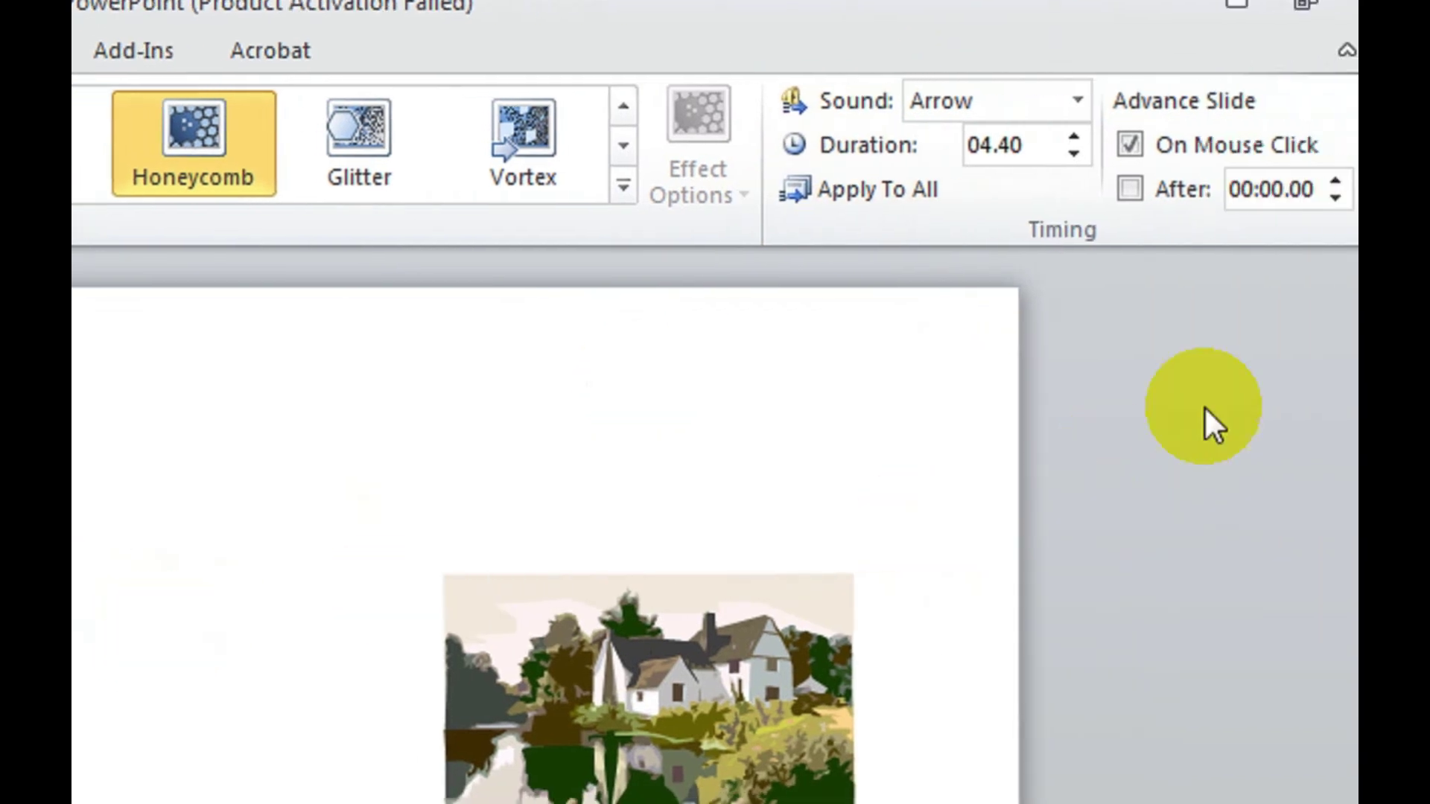
pyautogui.click(1074, 167)
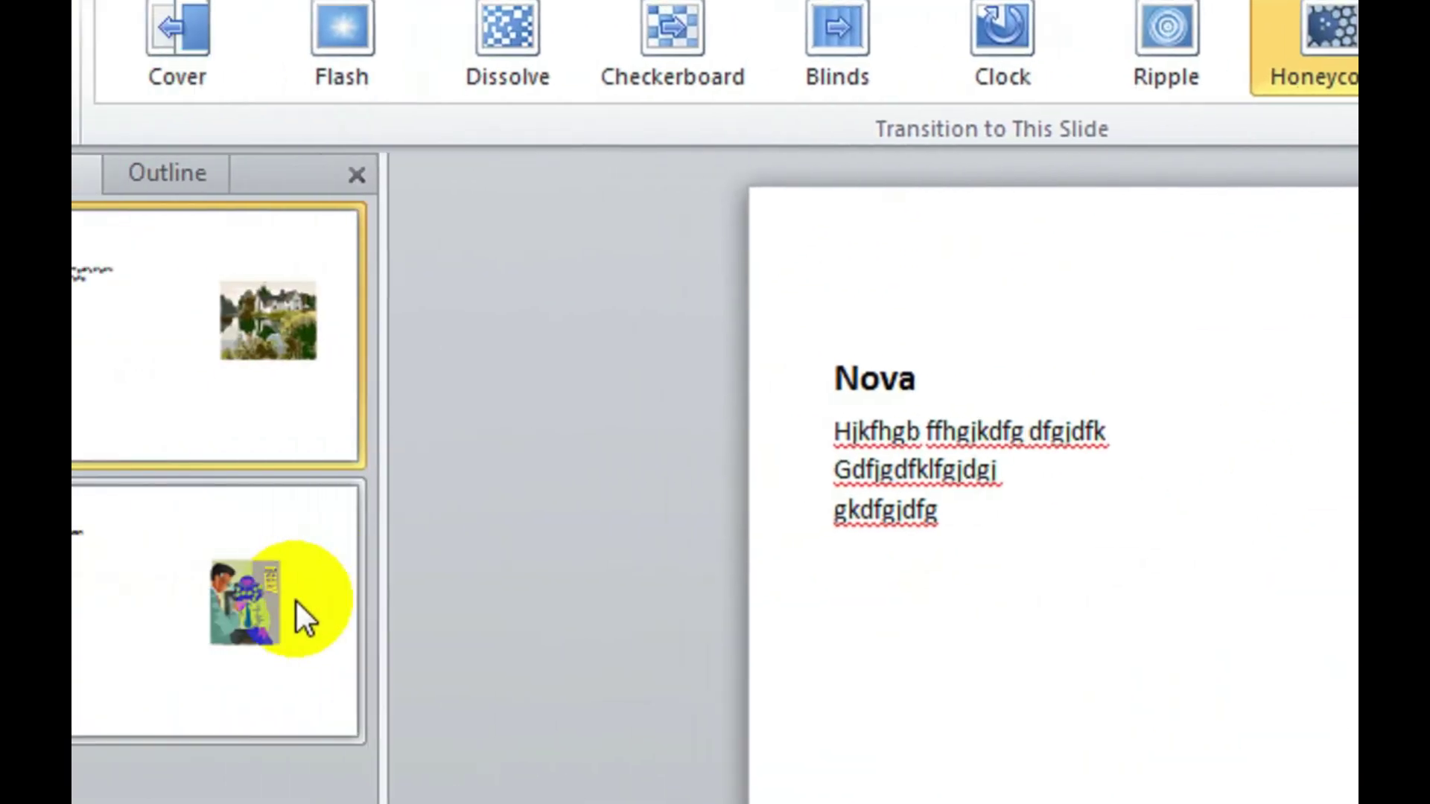
# - Give slide 2 a Random Bars transition with Arrow sound and timed advance, then start the show
pyautogui.click(307, 601)
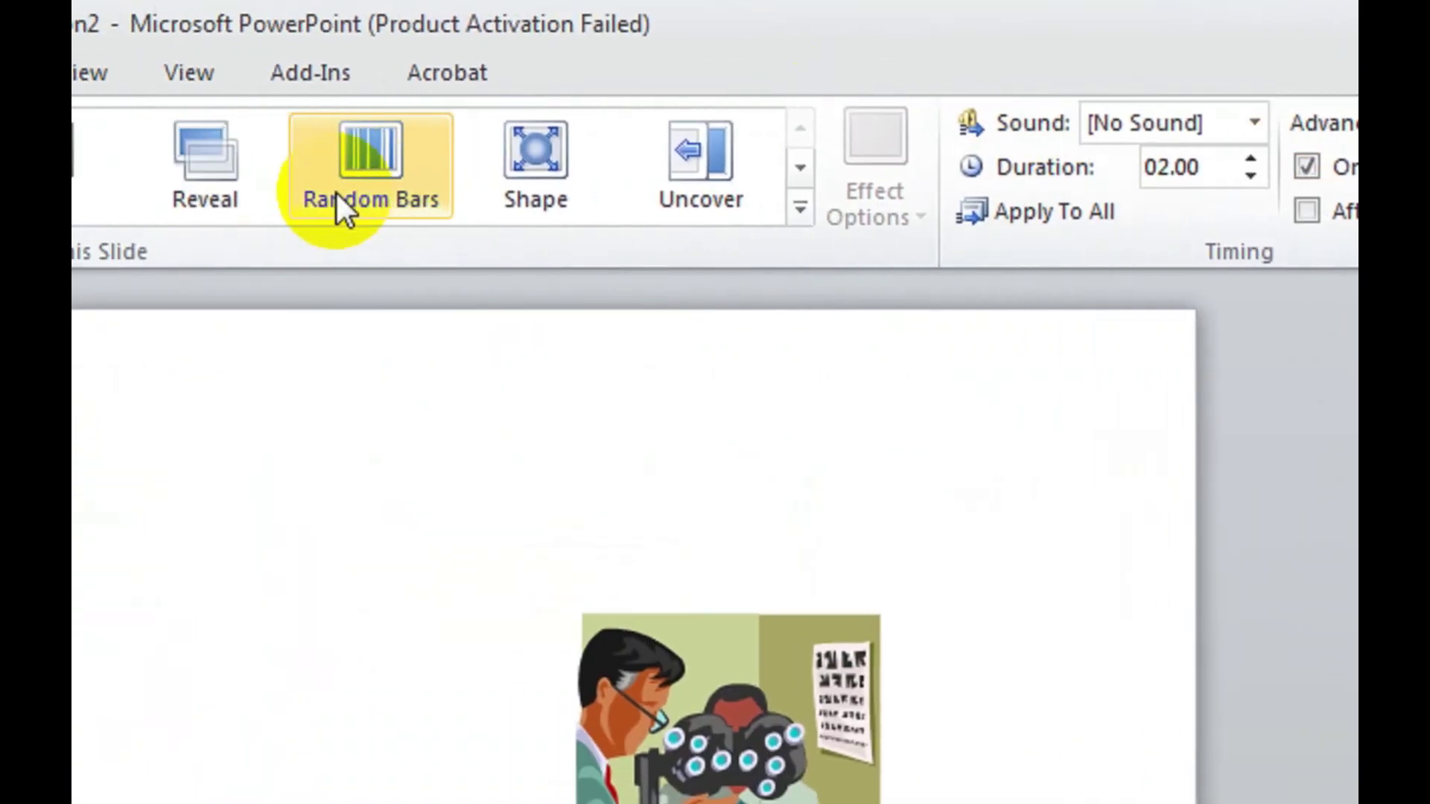
pyautogui.click(119, 190)
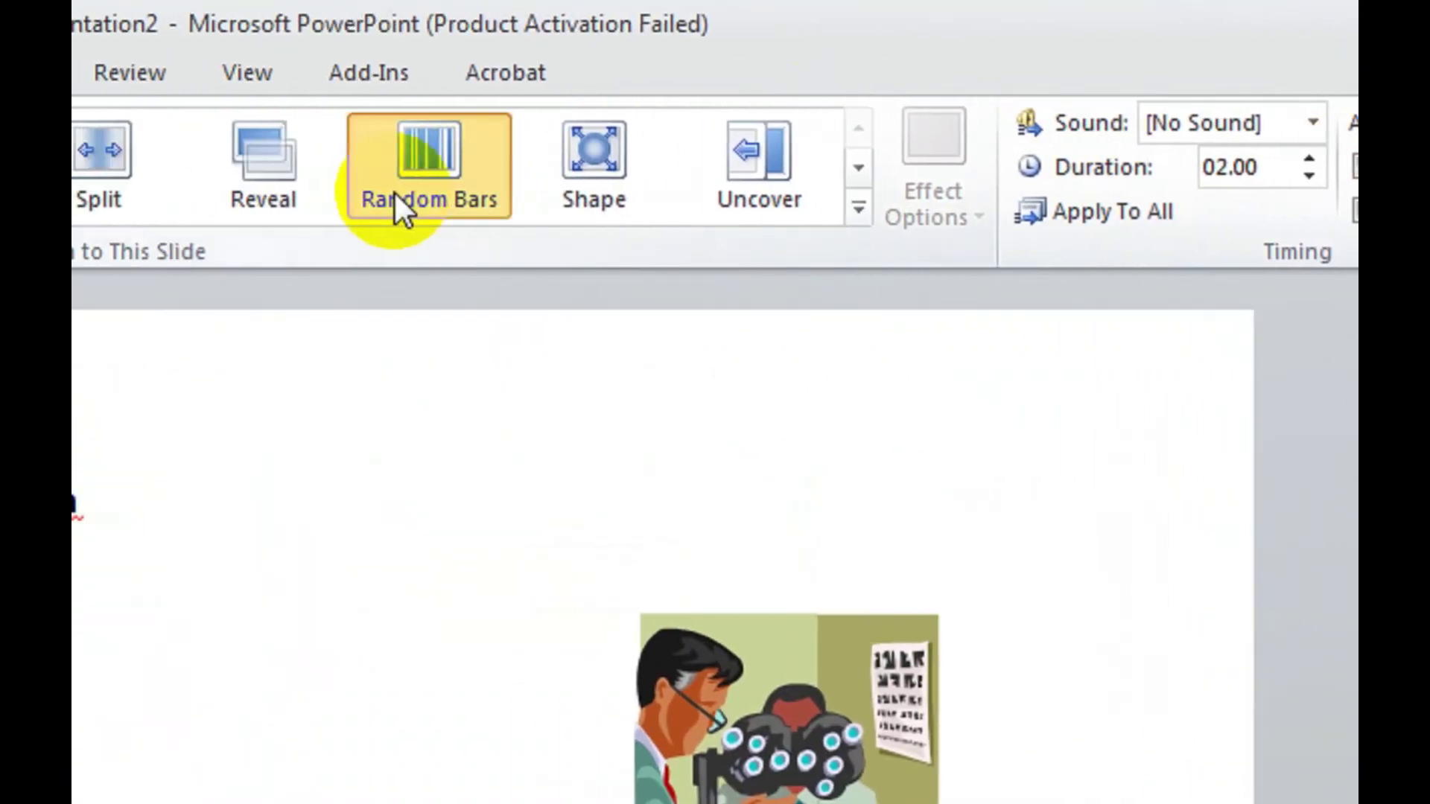
pyautogui.click(1058, 122)
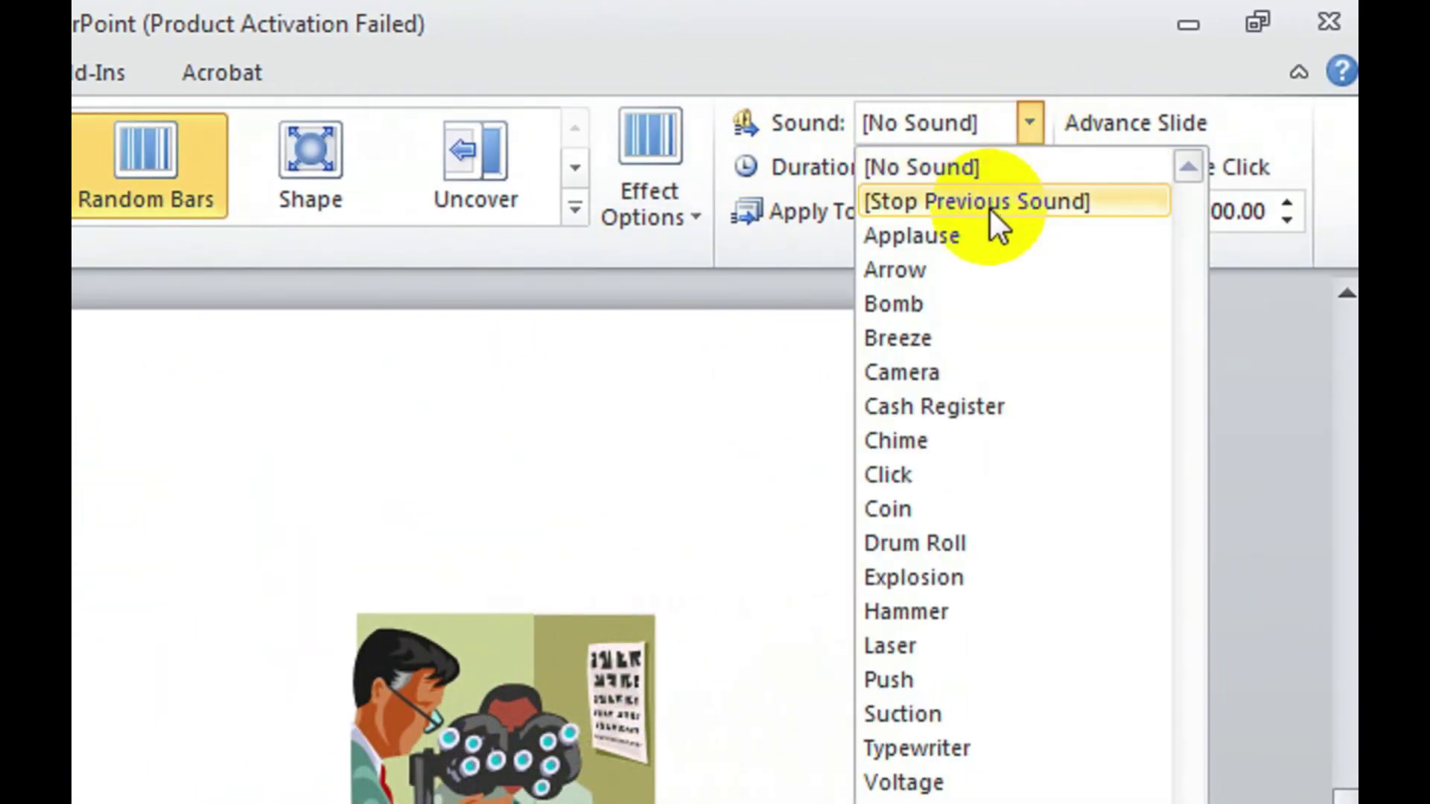
pyautogui.click(977, 263)
pyautogui.click(1081, 167)
pyautogui.click(1080, 211)
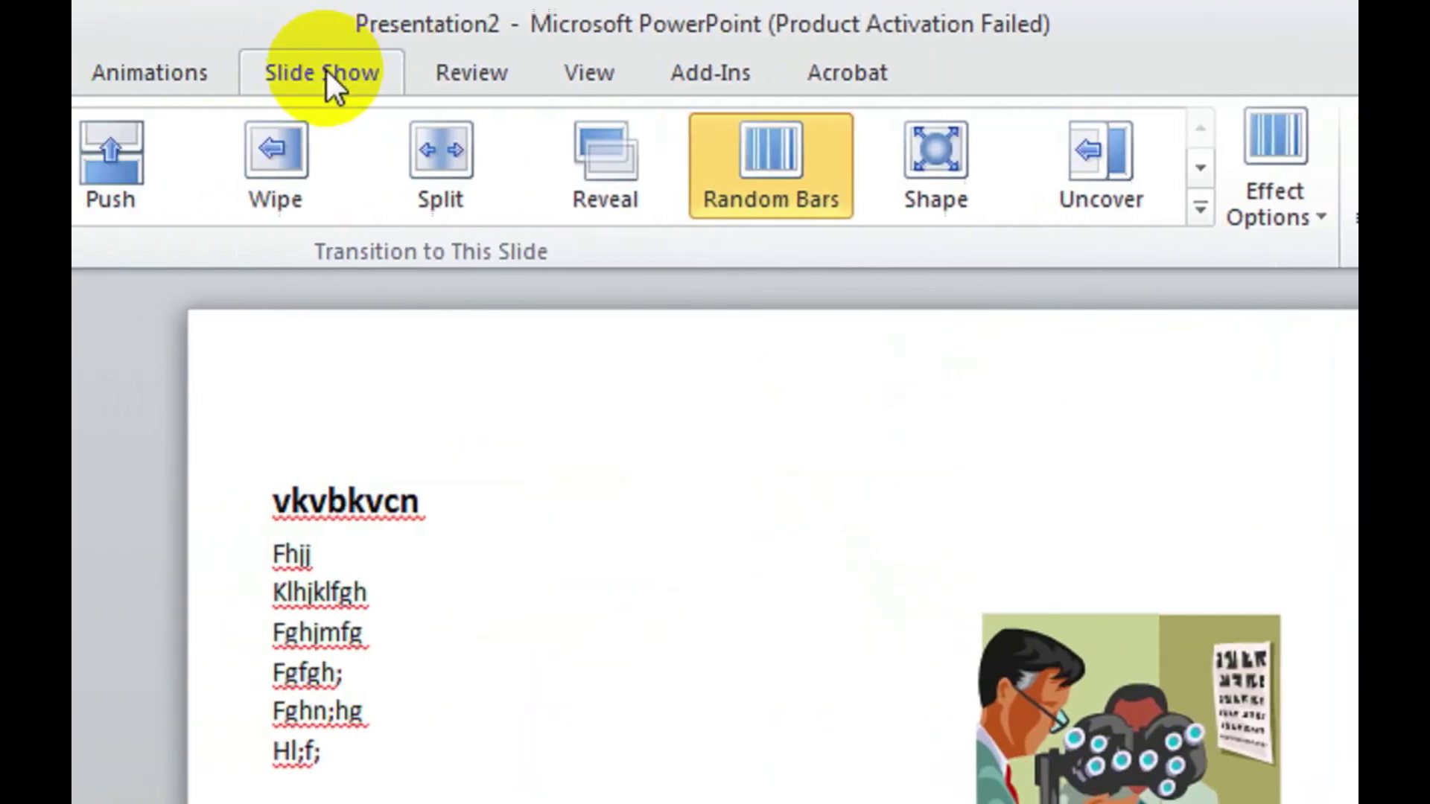
pyautogui.click(394, 72)
pyautogui.click(149, 208)
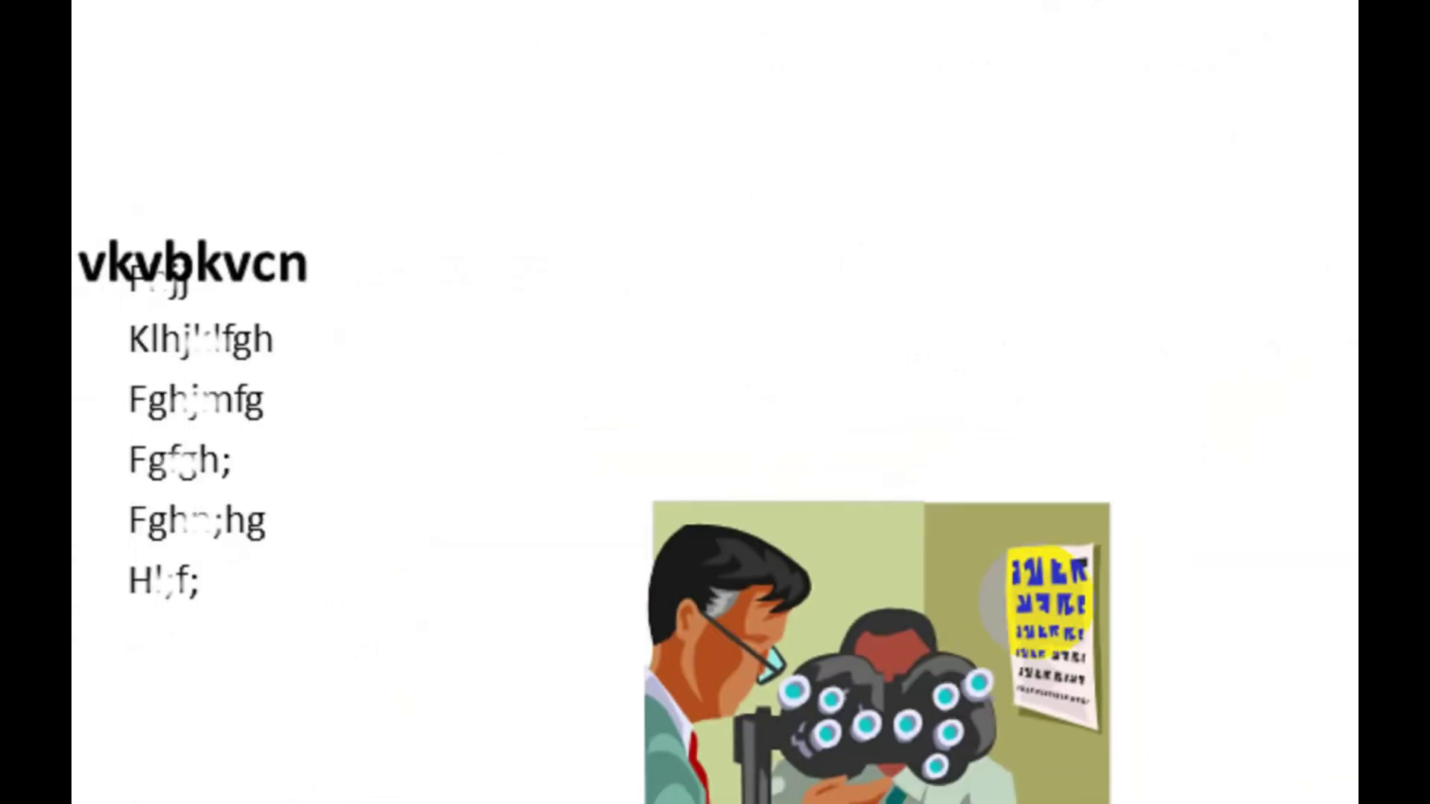
# - Finish the running show, set speaker volume to maximum, and replay both slides from the beginning
pyautogui.click(1036, 601)
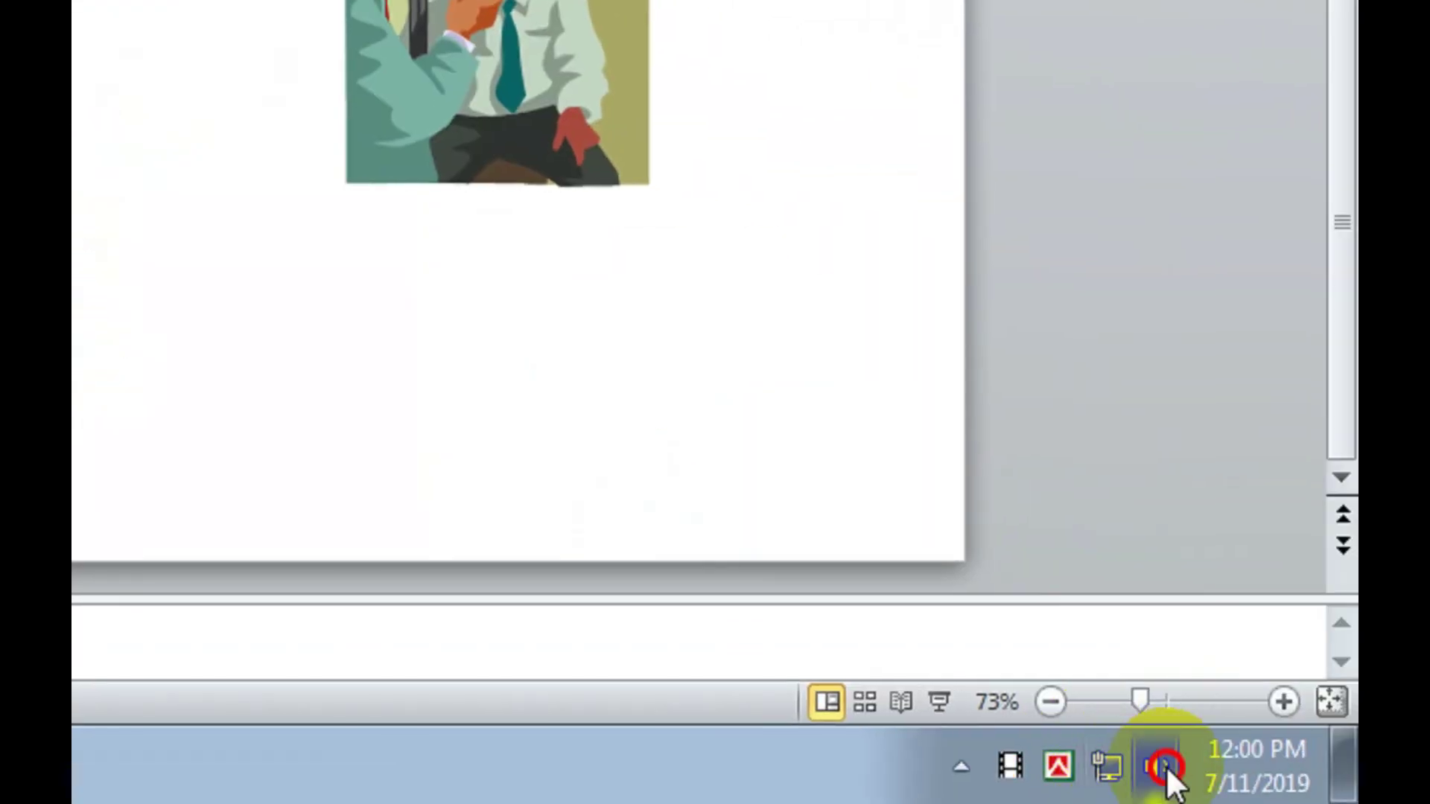
pyautogui.click(1158, 765)
pyautogui.moveTo(1156, 483); pyautogui.dragTo(1126, 222)
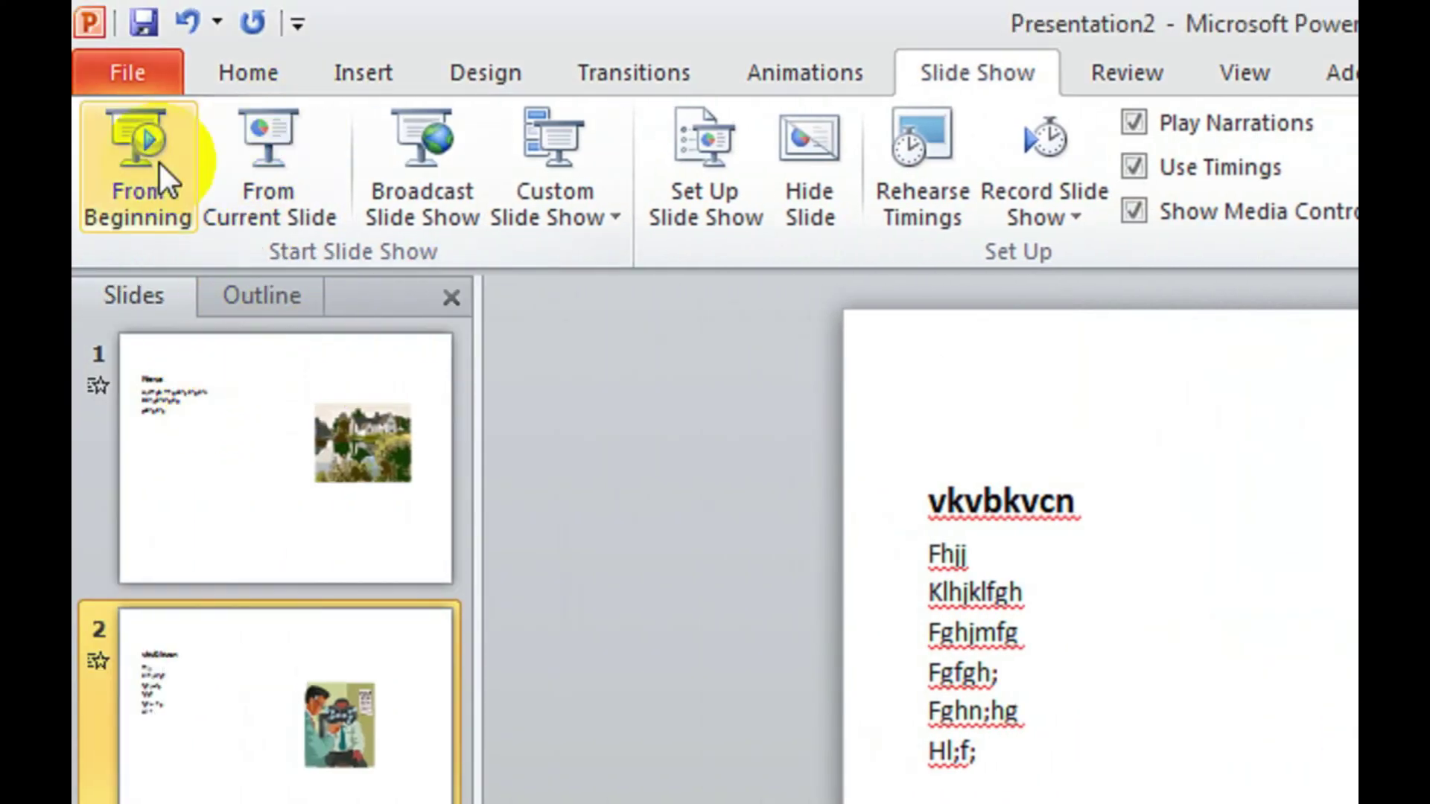
pyautogui.click(149, 145)
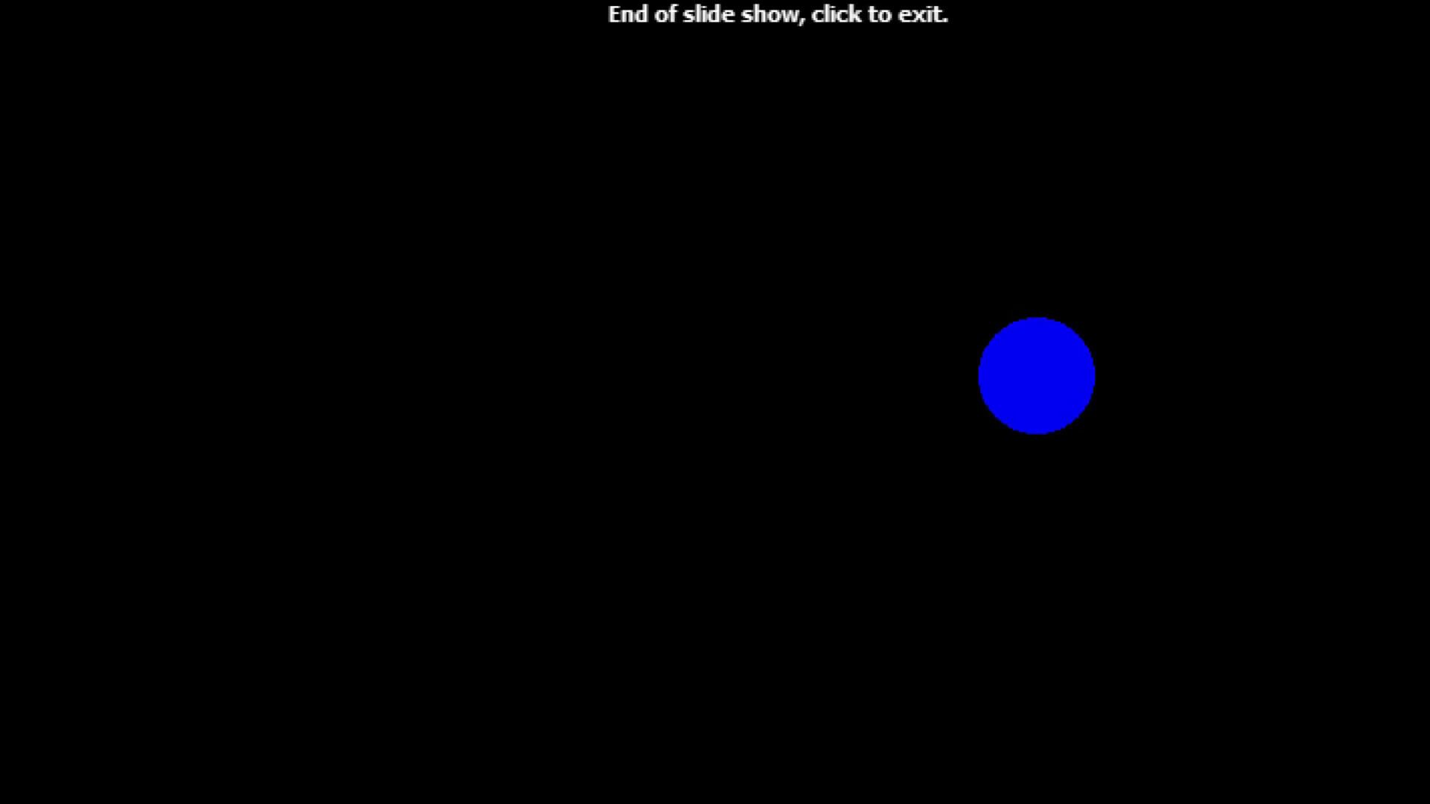
pyautogui.click(1035, 402)
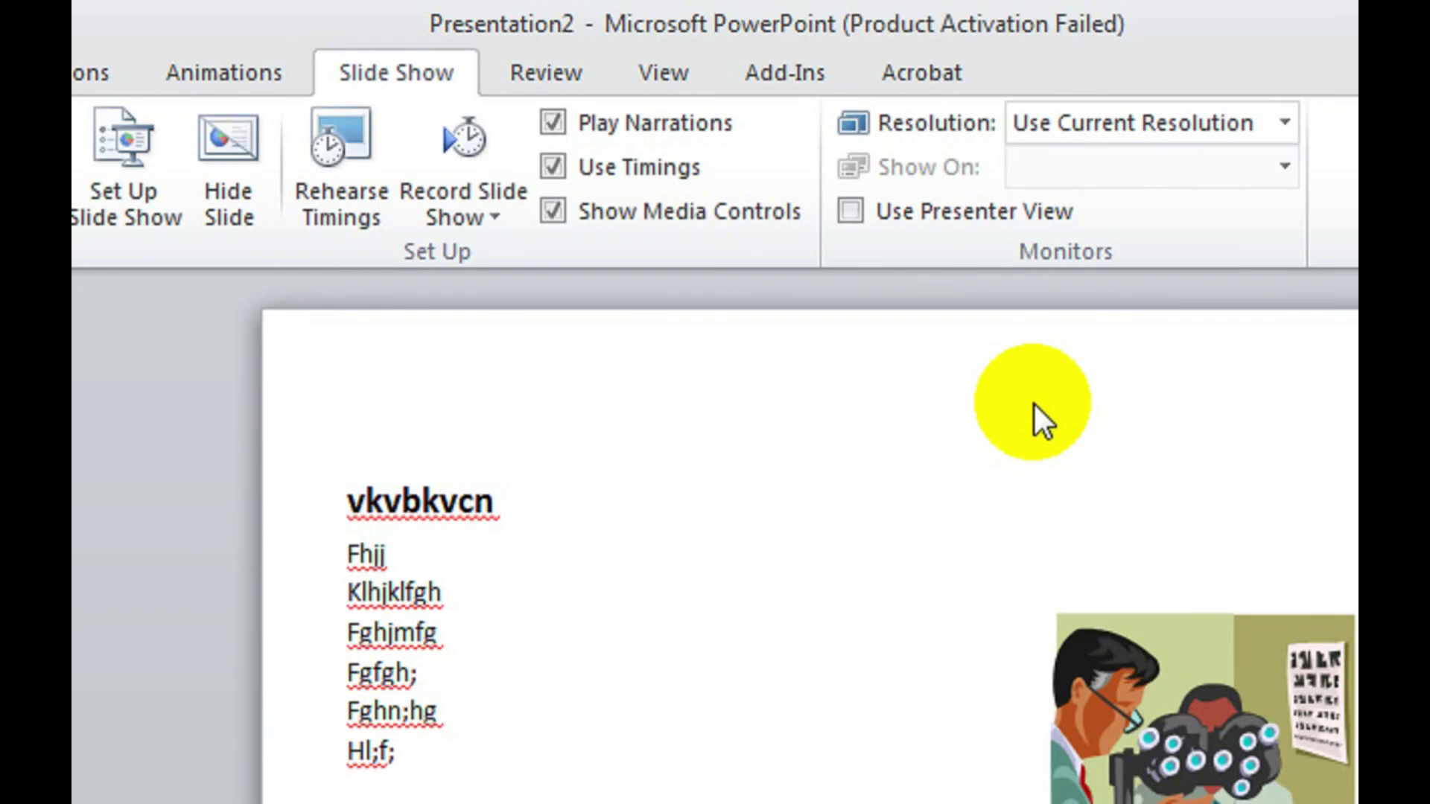